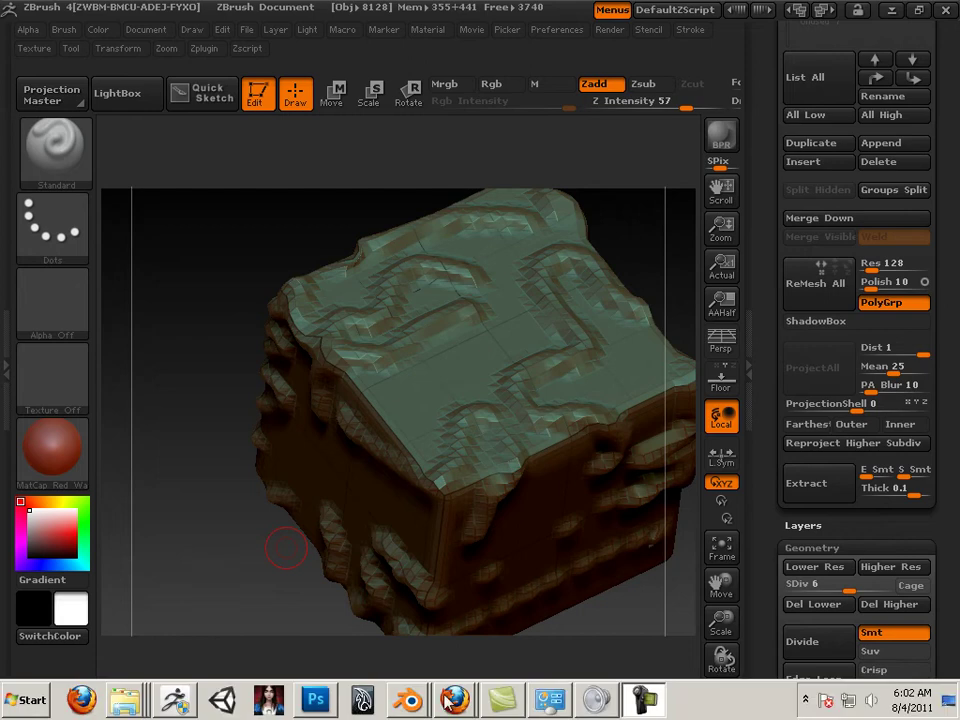
Step: Bring Blender forward, delete the three selected cubes, and deselect everything
{"action": "left_click", "coordinate": [409, 704]}
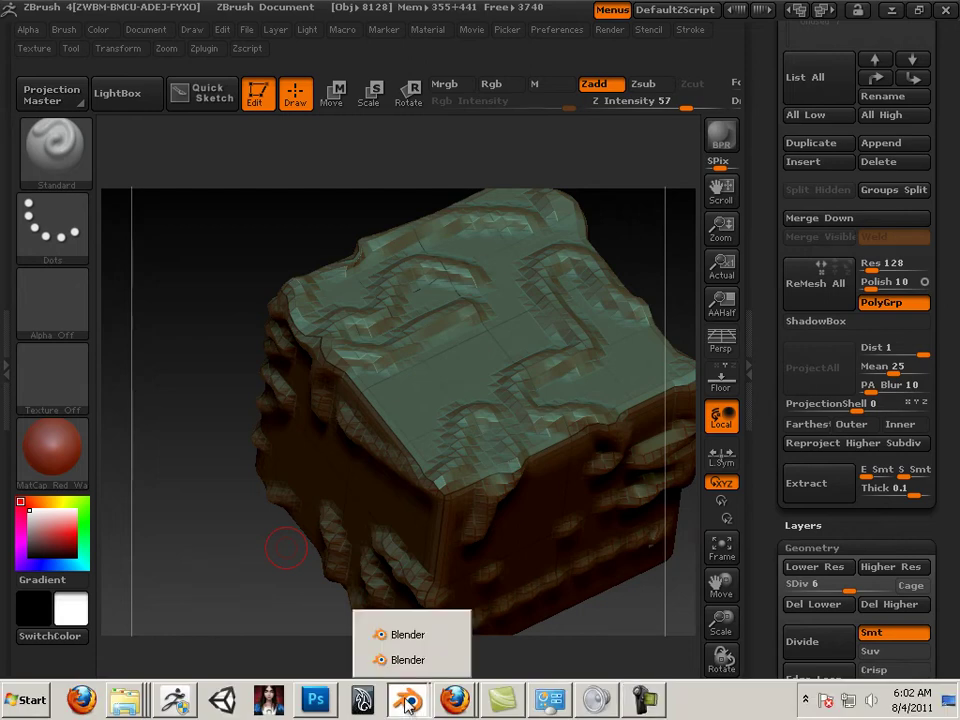
{"action": "left_click", "coordinate": [407, 661]}
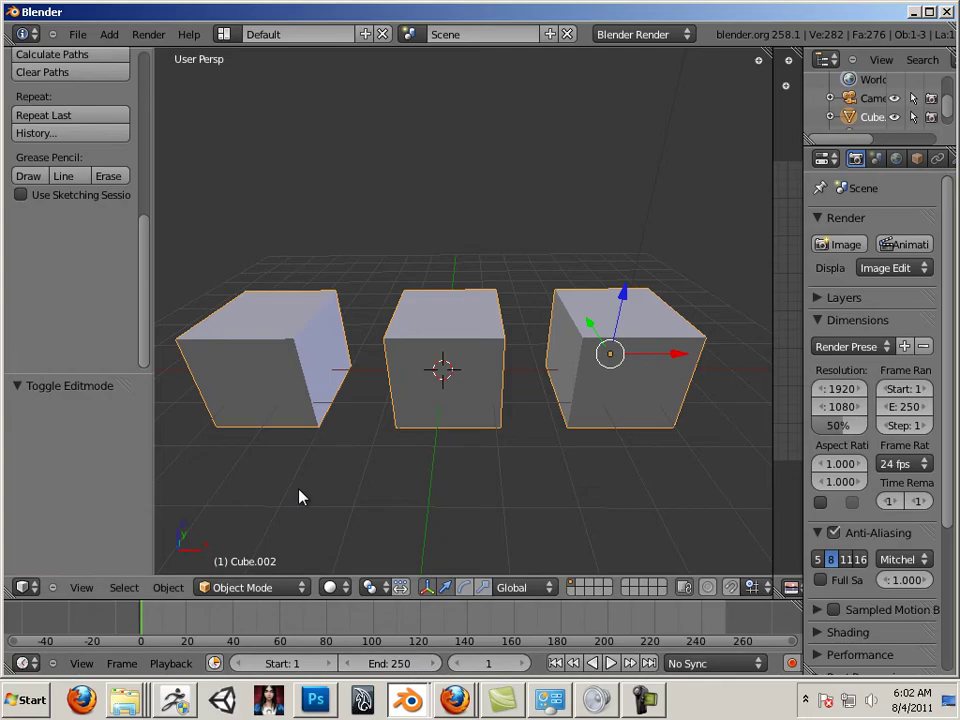
{"action": "key", "text": "x"}
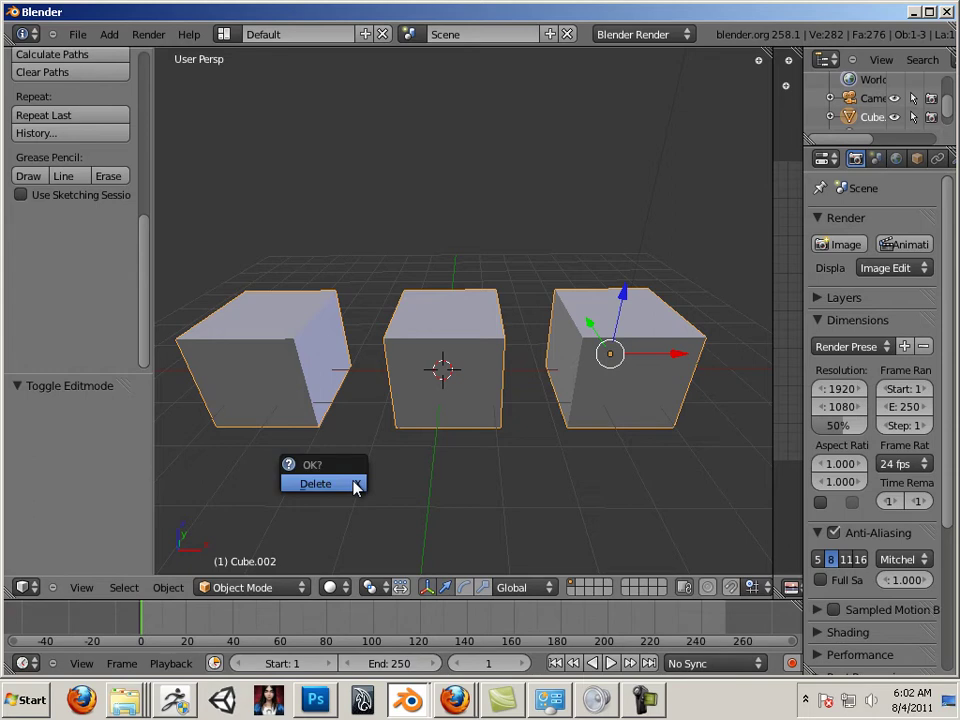
{"action": "left_click", "coordinate": [354, 486]}
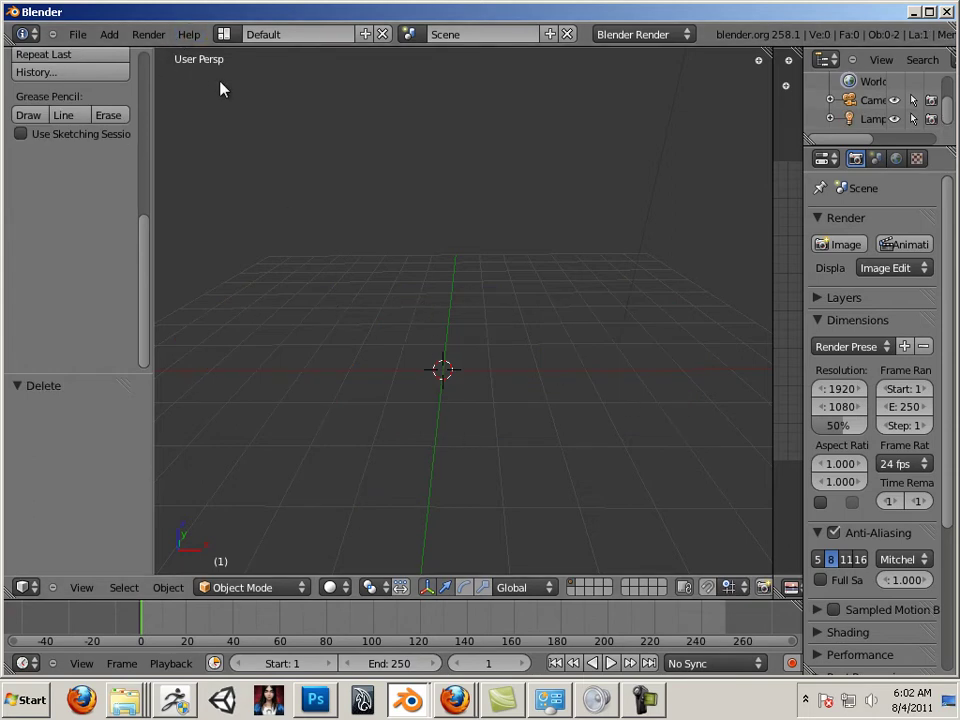
{"action": "key", "text": "a"}
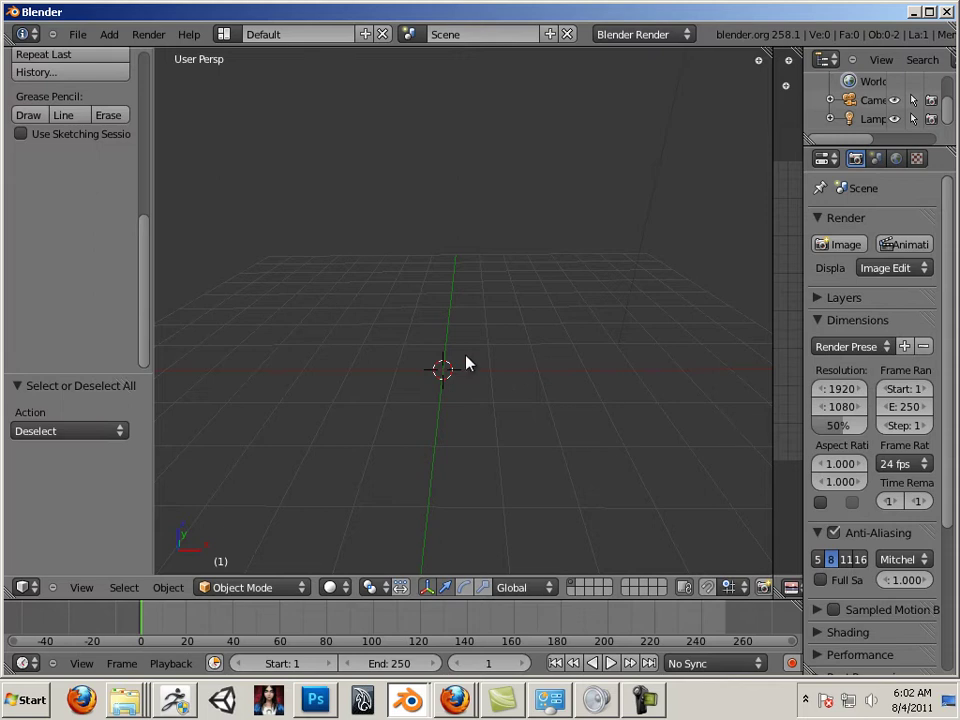
Step: Add a new mesh cube and enter Edit Mode with all its faces deselected
{"action": "left_click", "coordinate": [109, 34]}
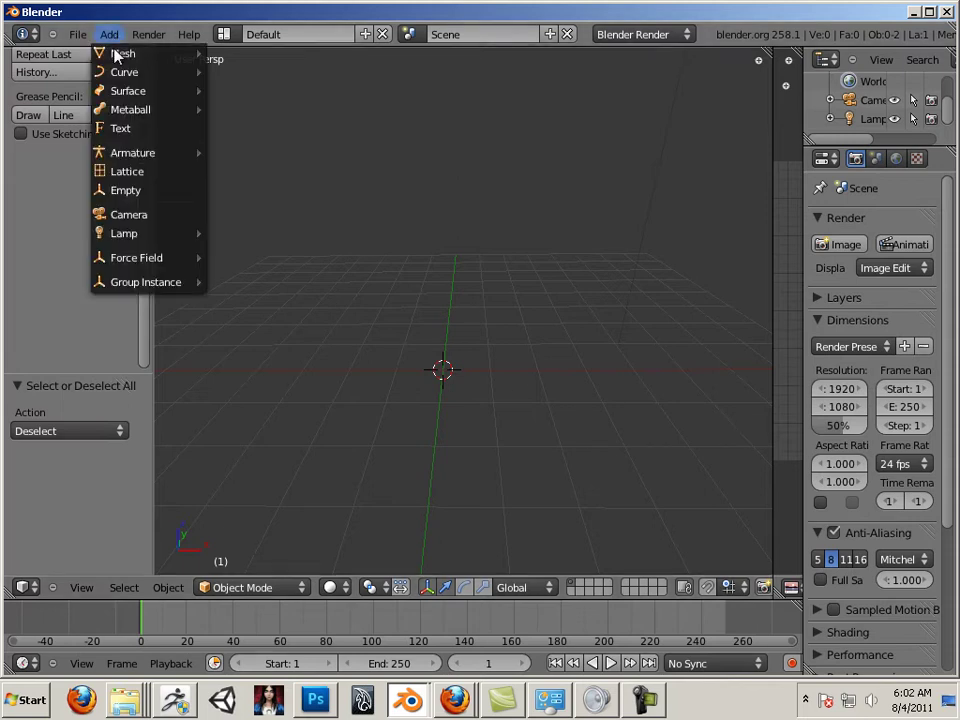
{"action": "mouse_move", "coordinate": [167, 55]}
{"action": "left_click", "coordinate": [235, 73]}
{"action": "scroll", "coordinate": [416, 315], "scroll_direction": "up", "scroll_amount": 2}
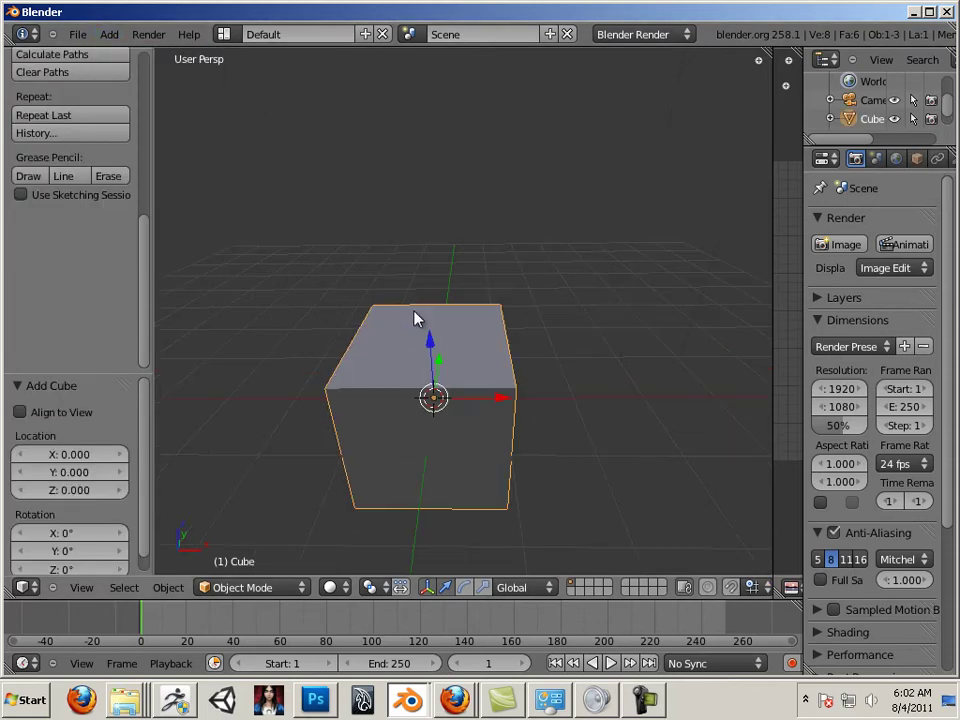
{"action": "key", "text": "Tab"}
{"action": "scroll", "coordinate": [481, 374], "scroll_direction": "up", "scroll_amount": 1}
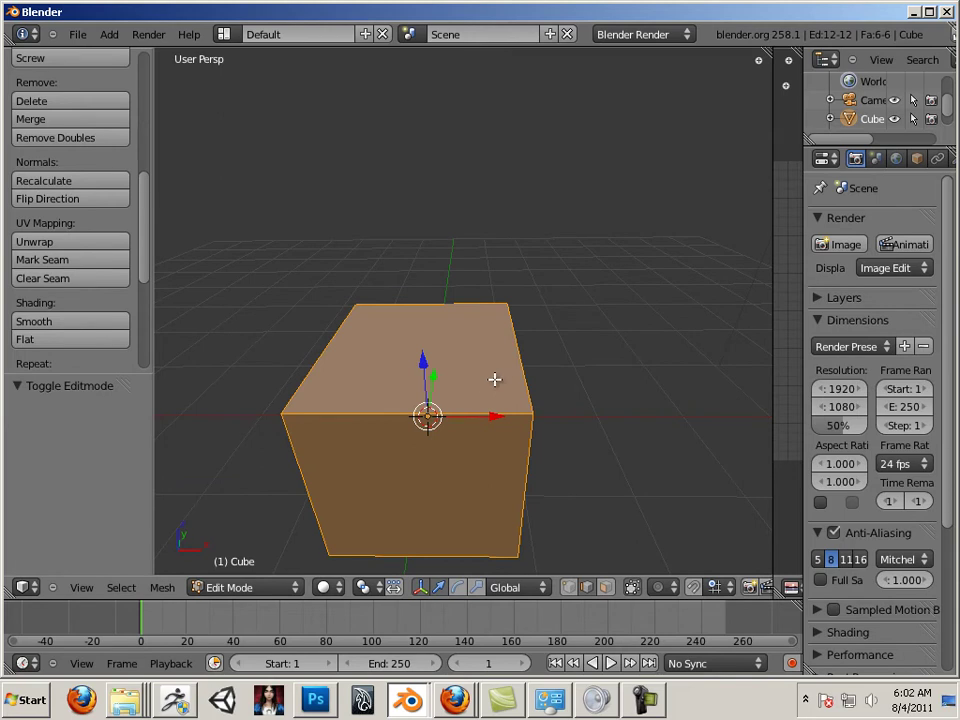
{"action": "key", "text": "a"}
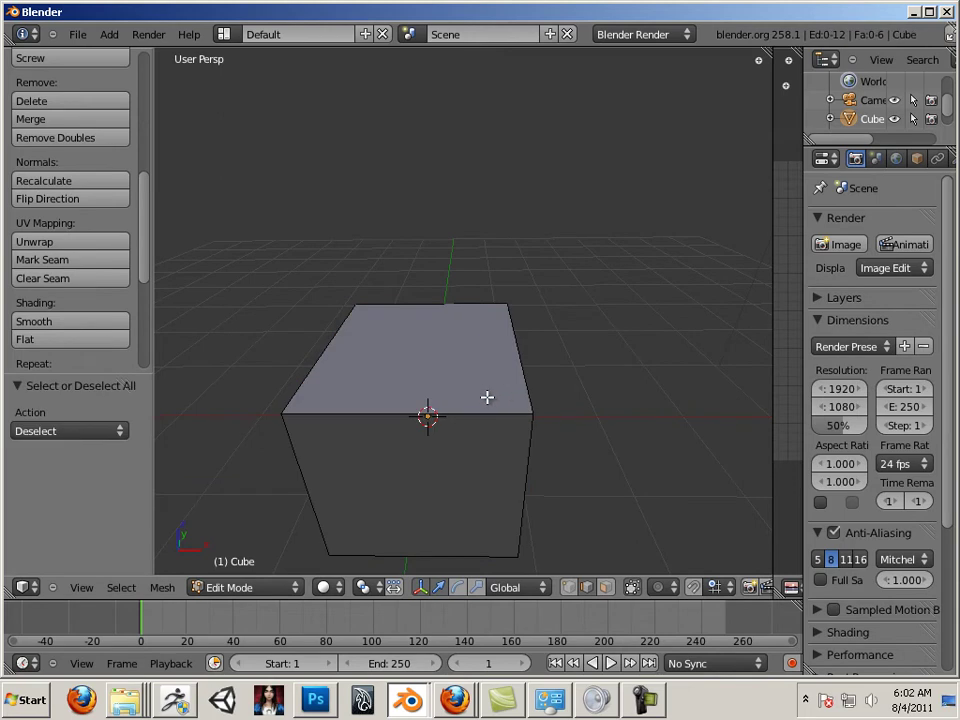
Step: Extrude the cube's top face twice in place and widen the properties area
{"action": "right_click", "coordinate": [443, 368]}
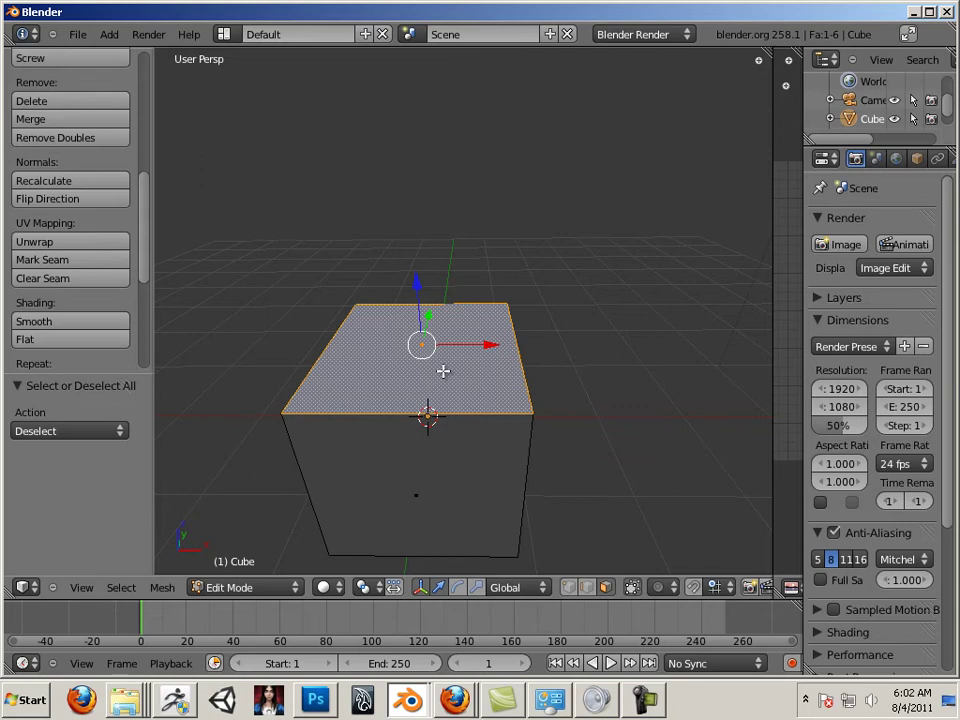
{"action": "key", "text": "e"}
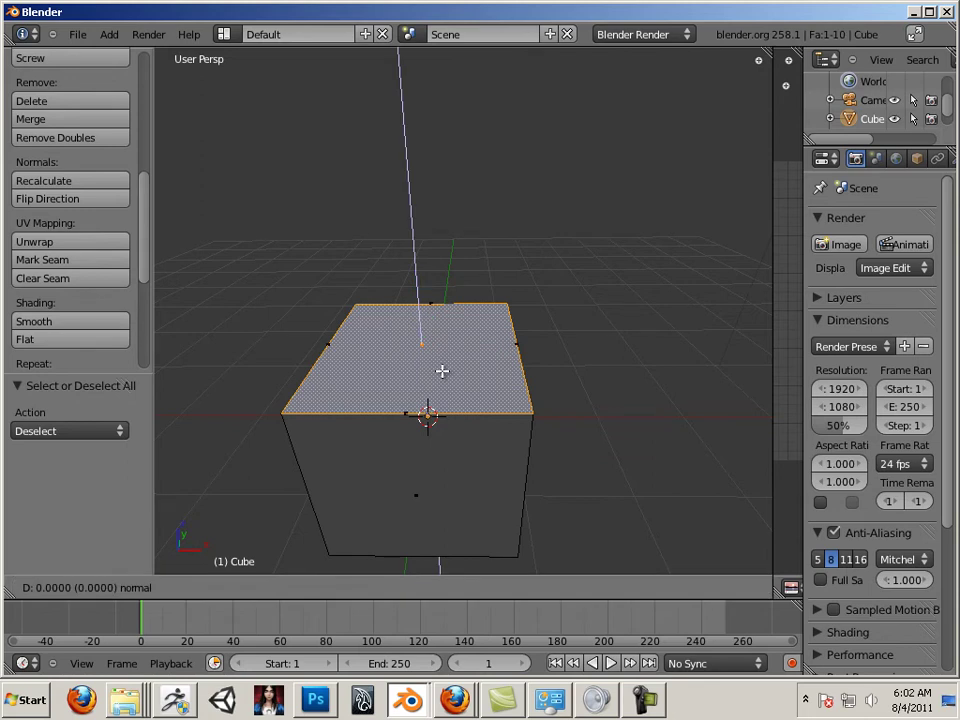
{"action": "left_click", "coordinate": [442, 371]}
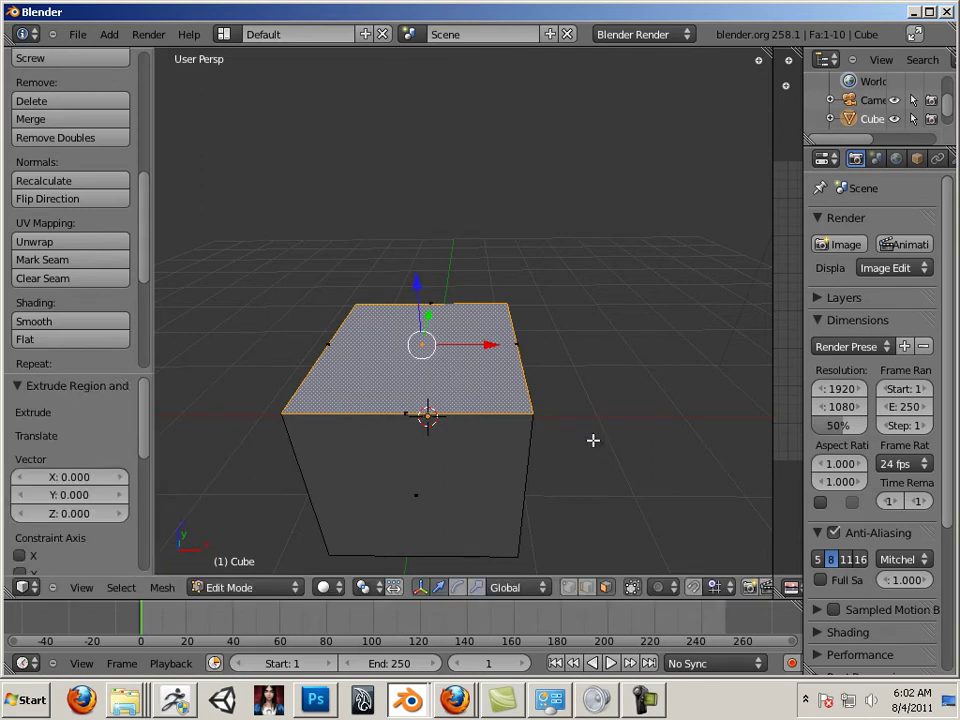
{"action": "middle_click_drag", "start_coordinate": [613, 456], "coordinate": [428, 414]}
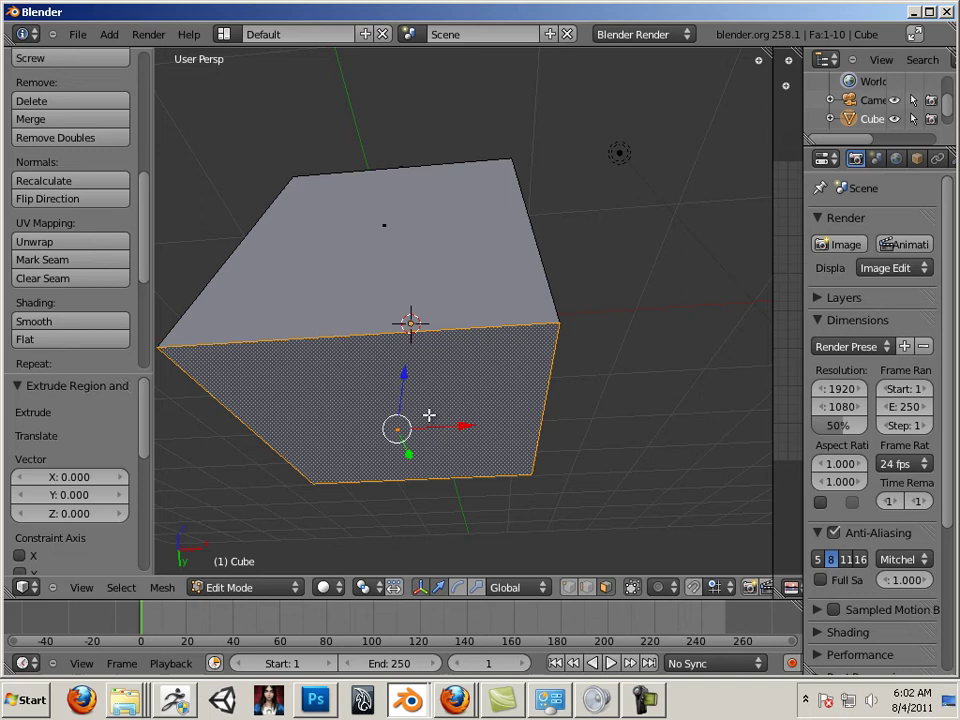
{"action": "key", "text": "e"}
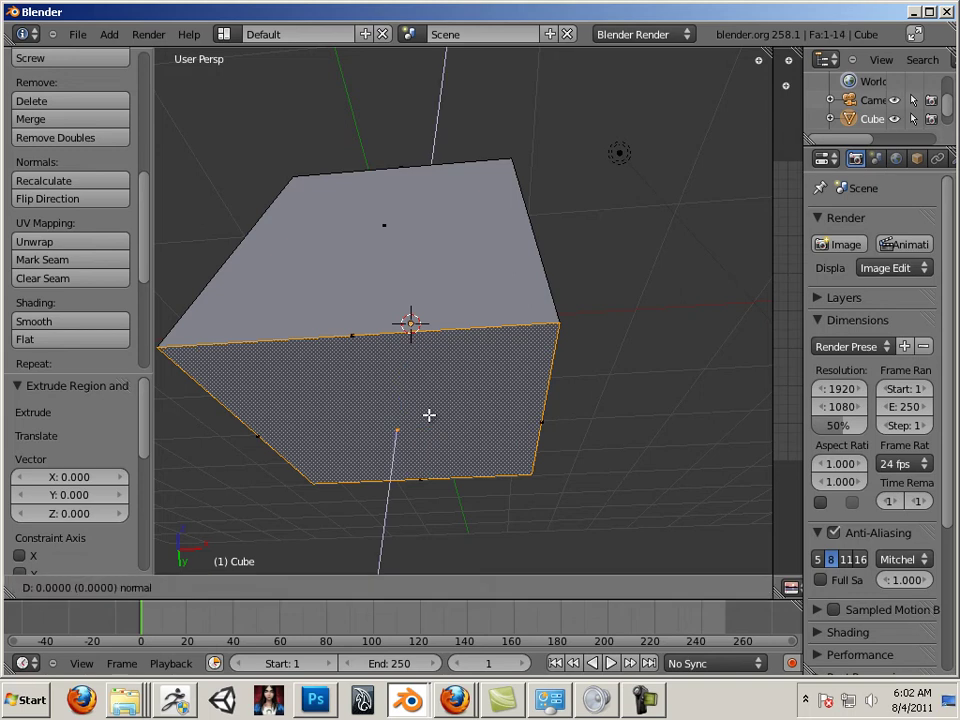
{"action": "left_click", "coordinate": [429, 414]}
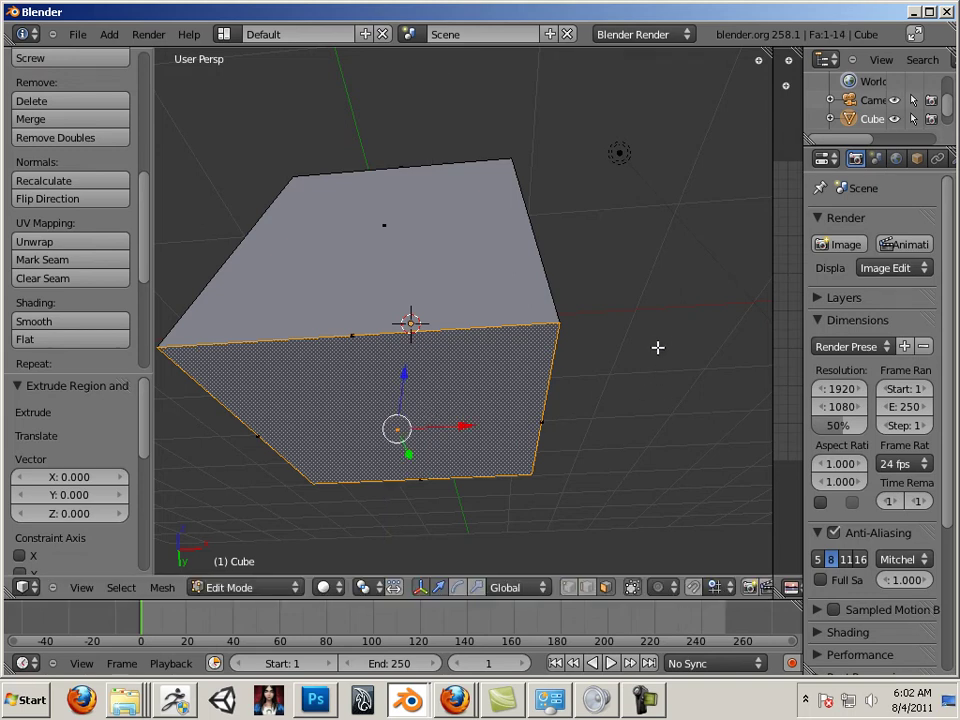
{"action": "middle_click_drag", "start_coordinate": [630, 328], "coordinate": [643, 439]}
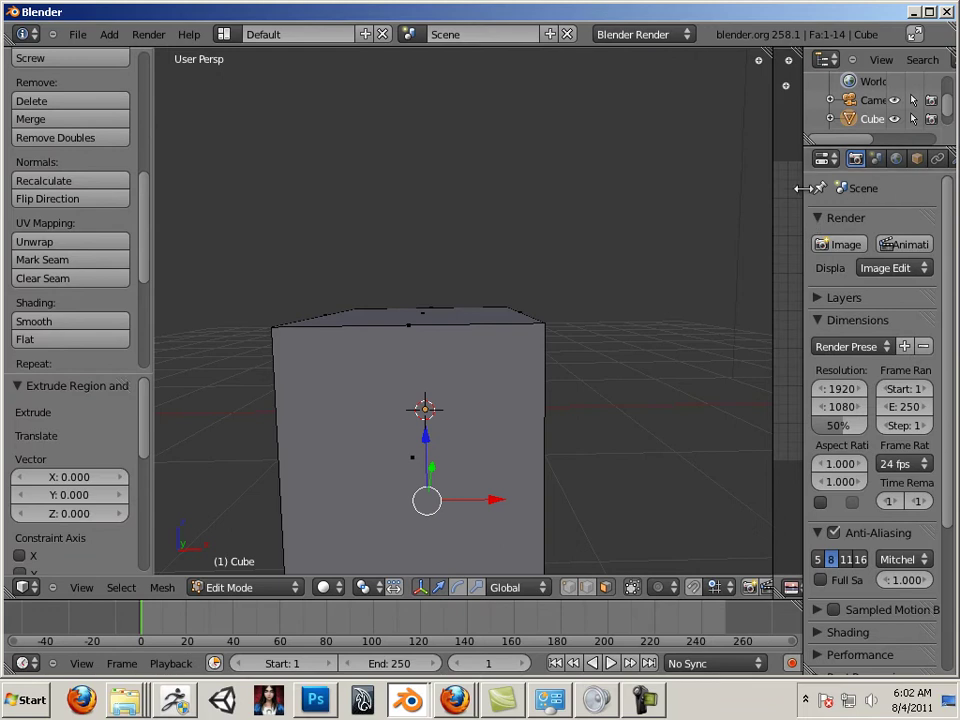
{"action": "left_click_drag", "start_coordinate": [771, 203], "coordinate": [640, 219]}
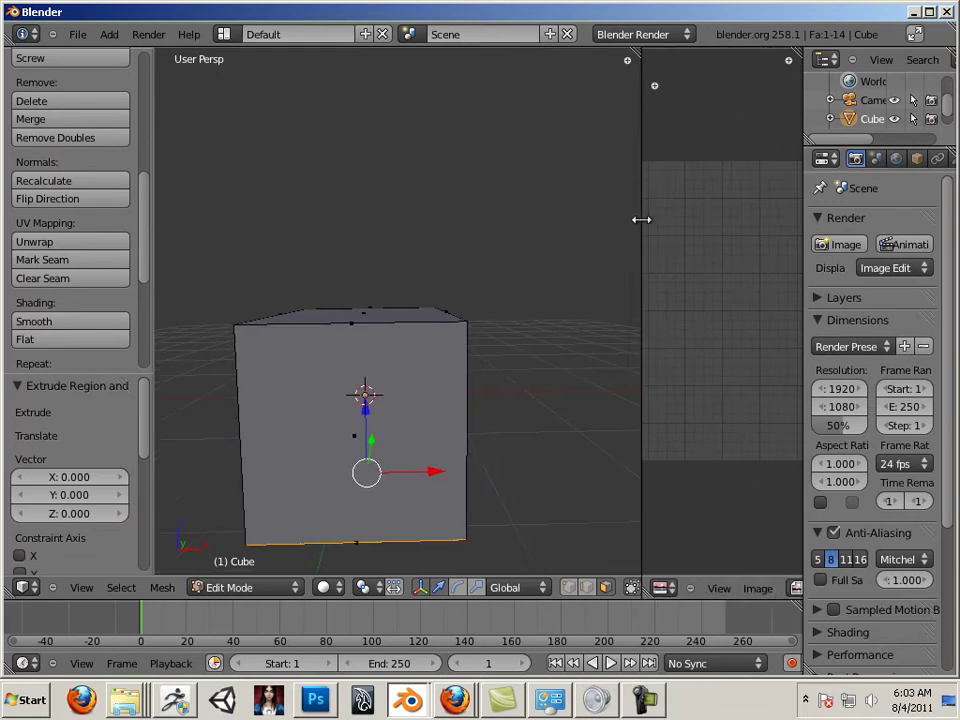
{"action": "left_click_drag", "start_coordinate": [797, 244], "coordinate": [682, 228]}
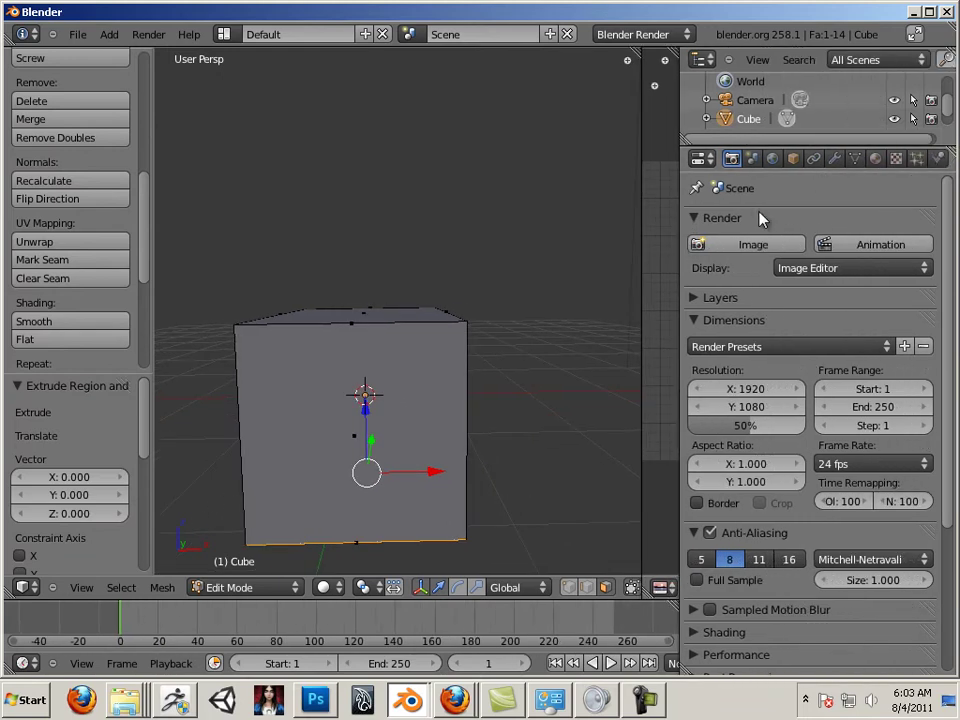
Step: Add a Multiresolution modifier to the cube and subdivide it one level in Object Mode
{"action": "left_click", "coordinate": [831, 163]}
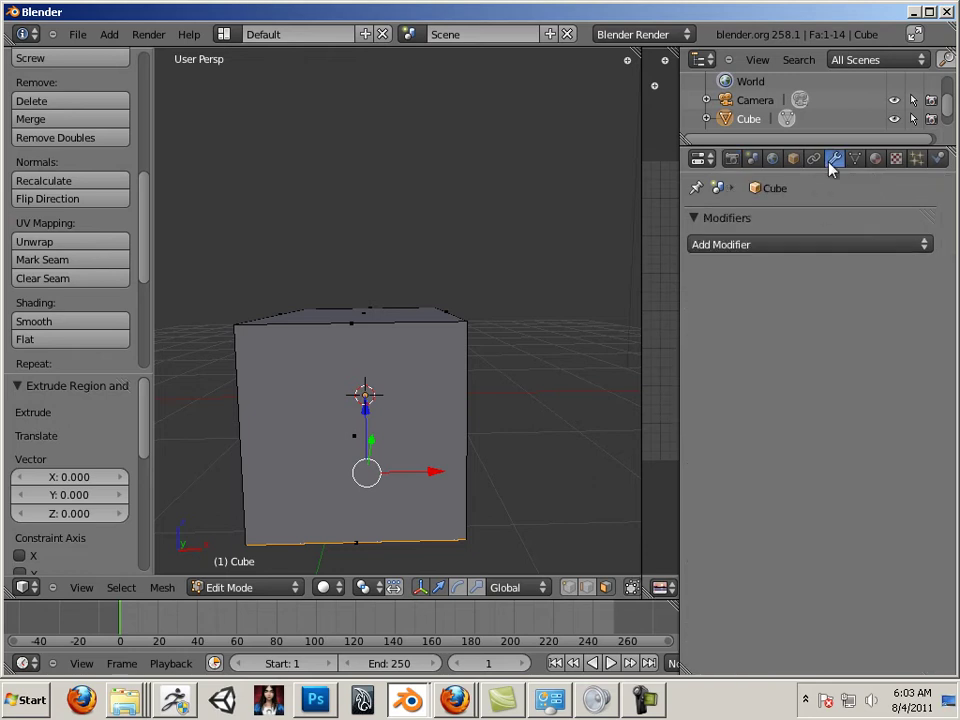
{"action": "left_click", "coordinate": [805, 244]}
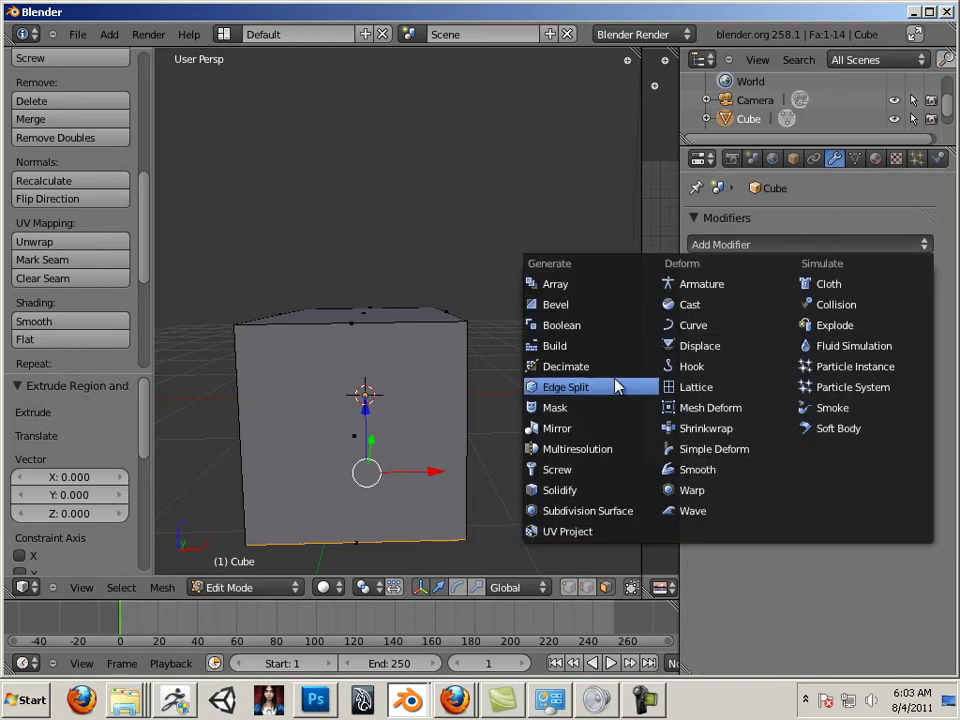
{"action": "left_click", "coordinate": [588, 449]}
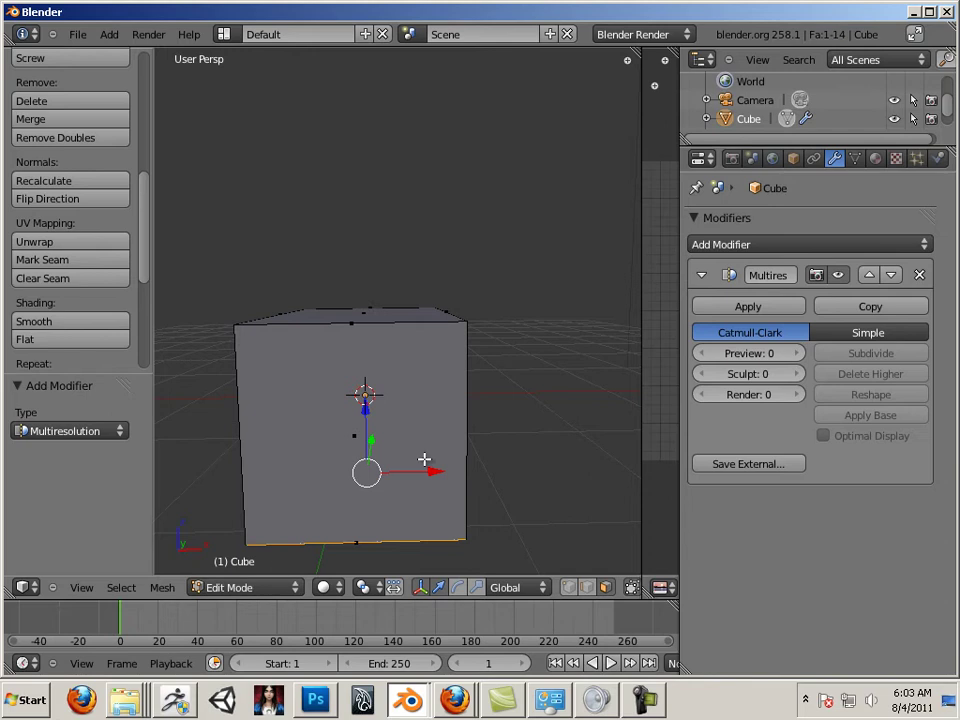
{"action": "key", "text": "Tab"}
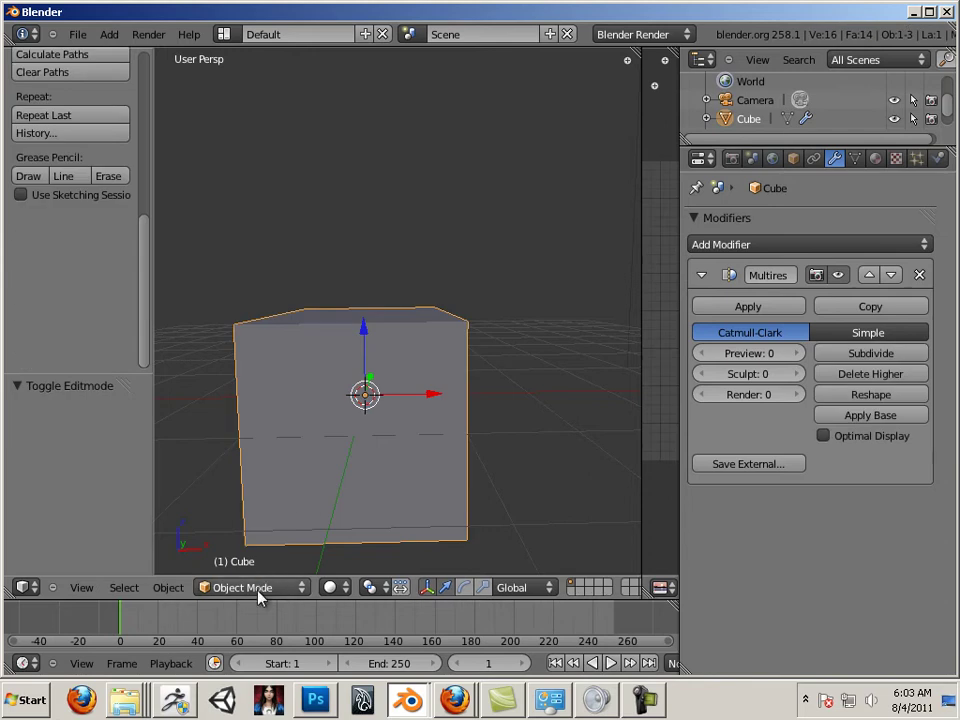
{"action": "left_click", "coordinate": [853, 354]}
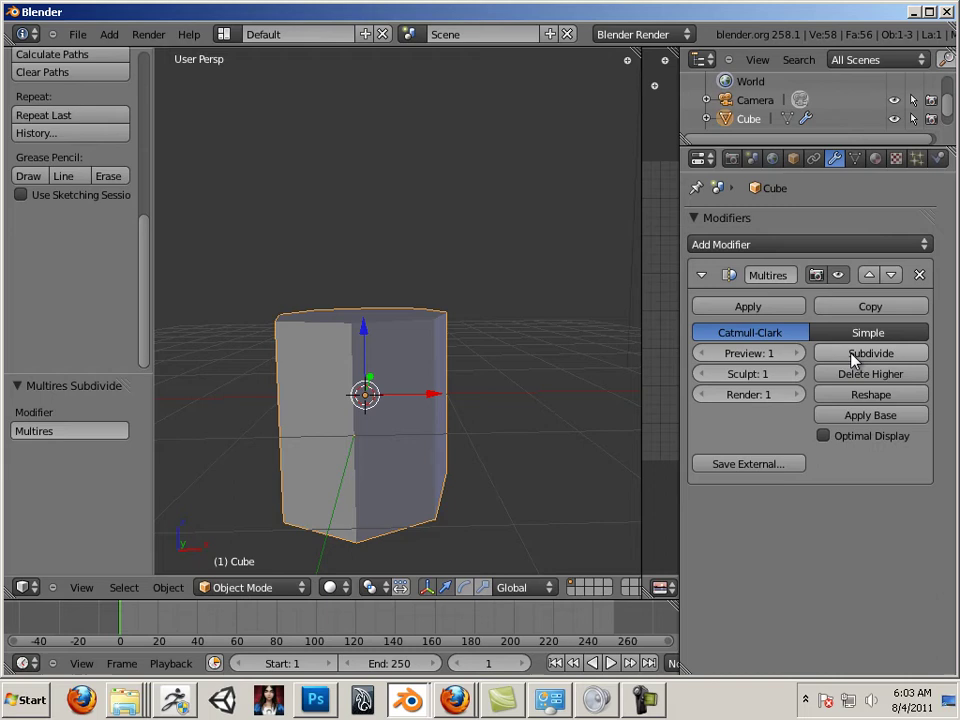
{"action": "middle_click_drag", "start_coordinate": [608, 321], "coordinate": [583, 413]}
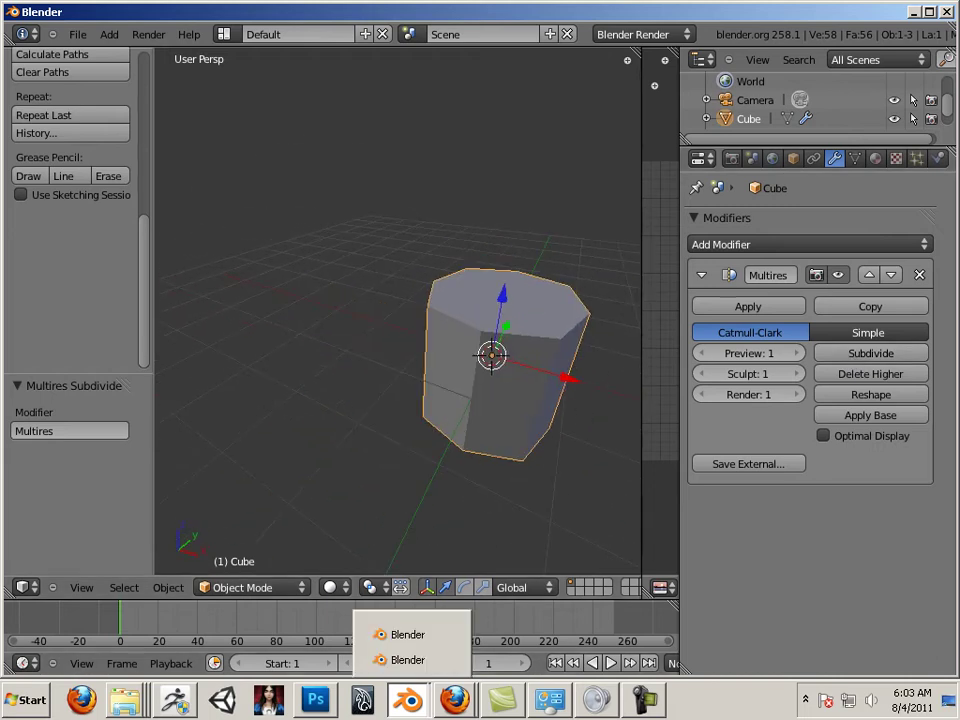
{"action": "left_click", "coordinate": [363, 703]}
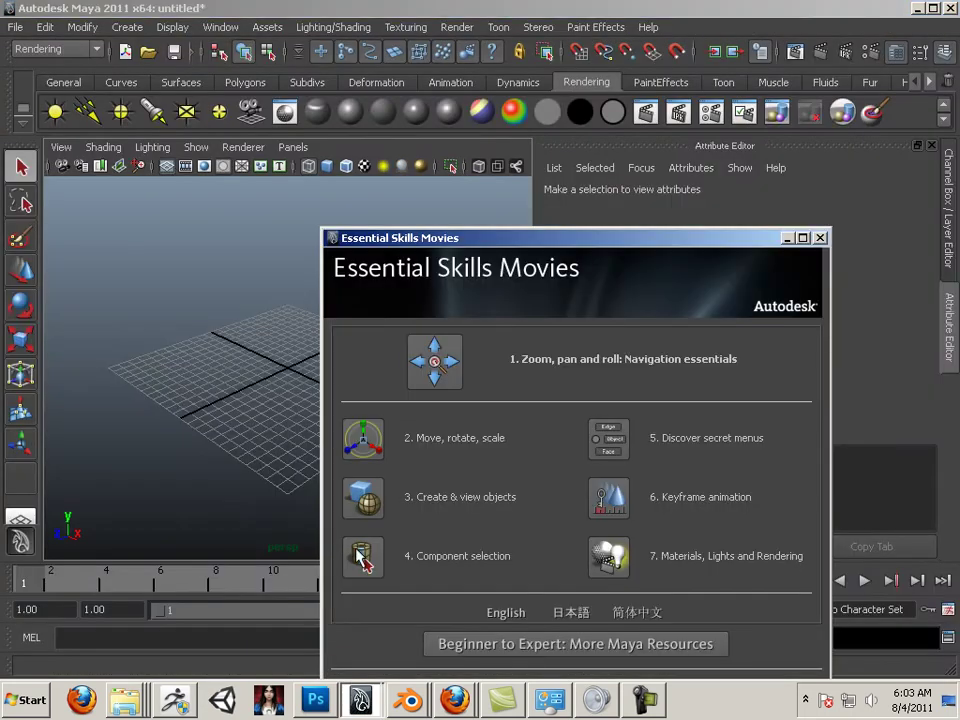
Step: Close Maya's Essential Skills Movies window and show the Channel Box instead of the Attribute Editor
{"action": "left_click", "coordinate": [820, 238]}
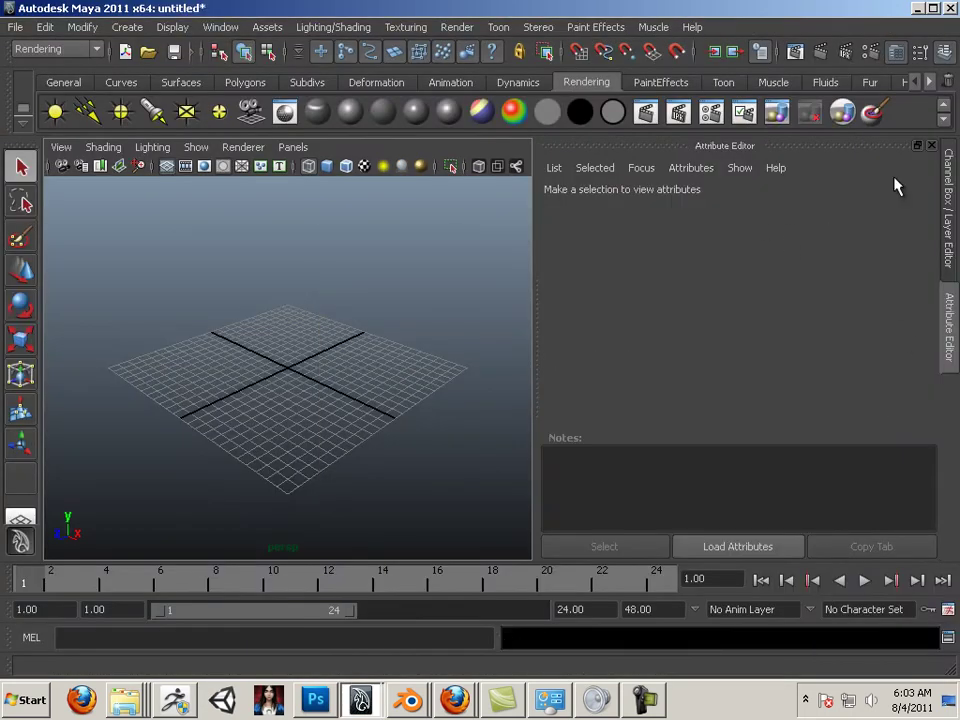
{"action": "left_click", "coordinate": [932, 146]}
{"action": "left_click_drag", "start_coordinate": [431, 339], "coordinate": [523, 343], "text": "alt"}
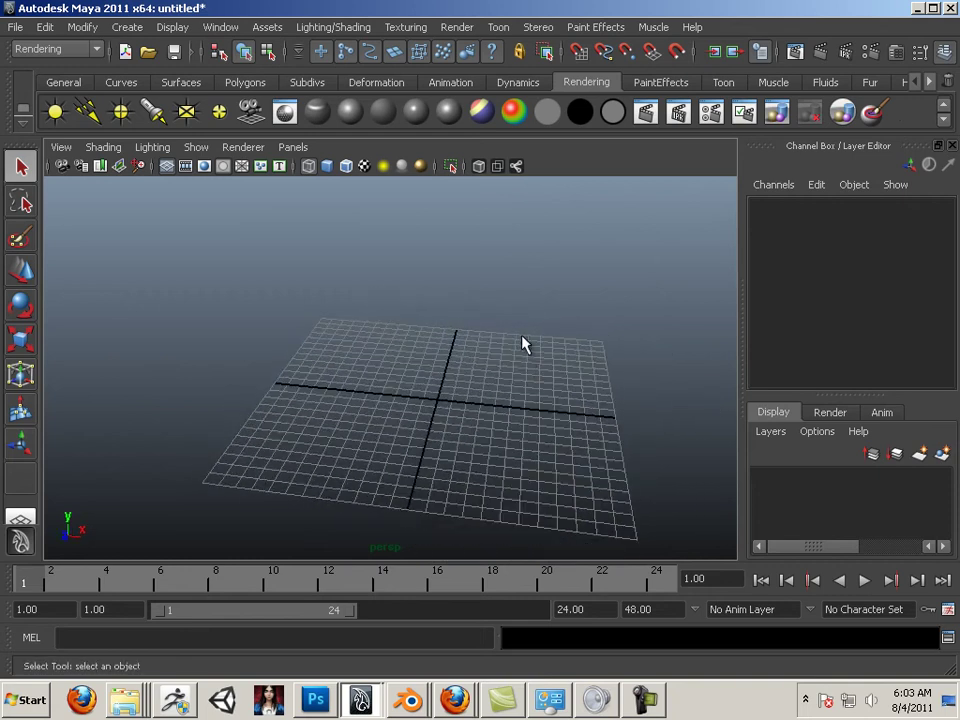
Step: Create a polygon cube at the origin and display it smooth shaded
{"action": "left_click", "coordinate": [244, 82]}
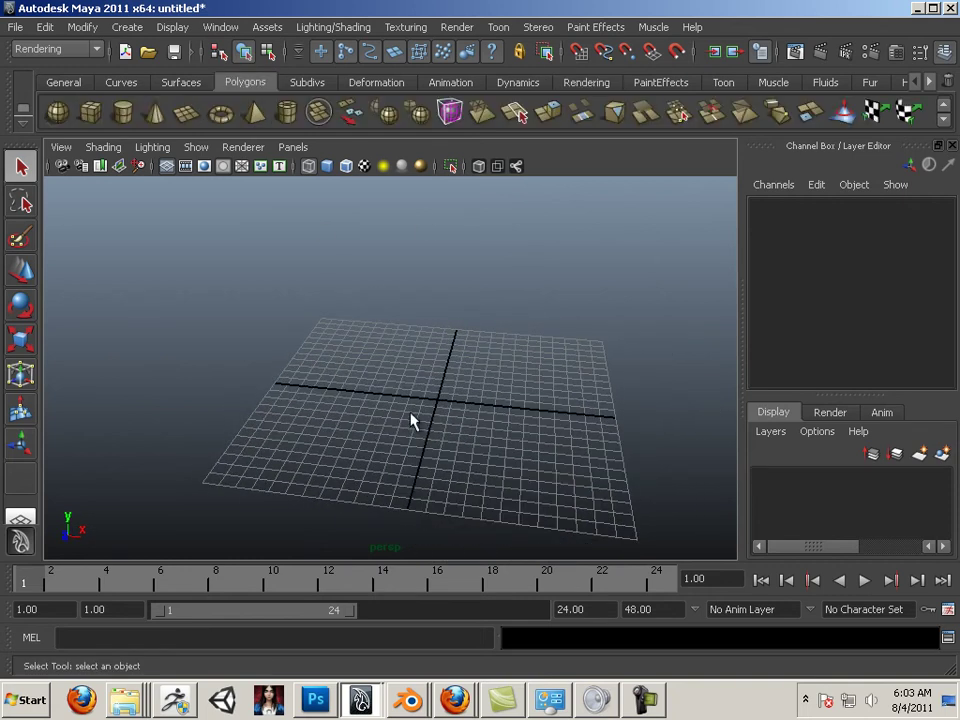
{"action": "left_click", "coordinate": [90, 113]}
{"action": "scroll", "coordinate": [448, 392], "scroll_direction": "up", "scroll_amount": 5}
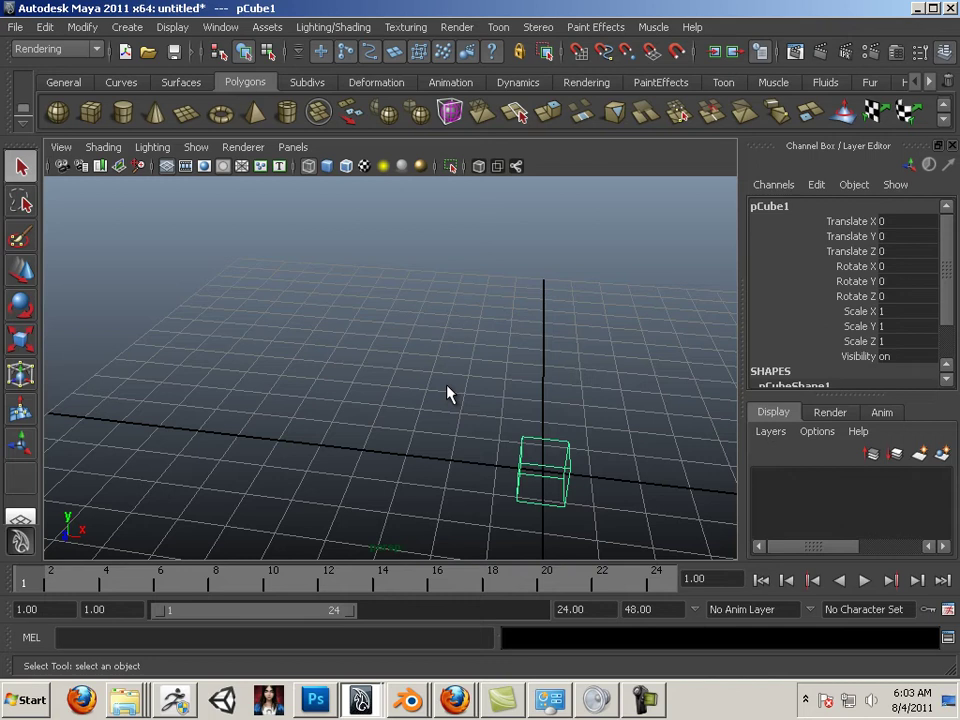
{"action": "left_click", "coordinate": [20, 270]}
{"action": "left_click_drag", "start_coordinate": [575, 465], "coordinate": [499, 392], "text": "alt"}
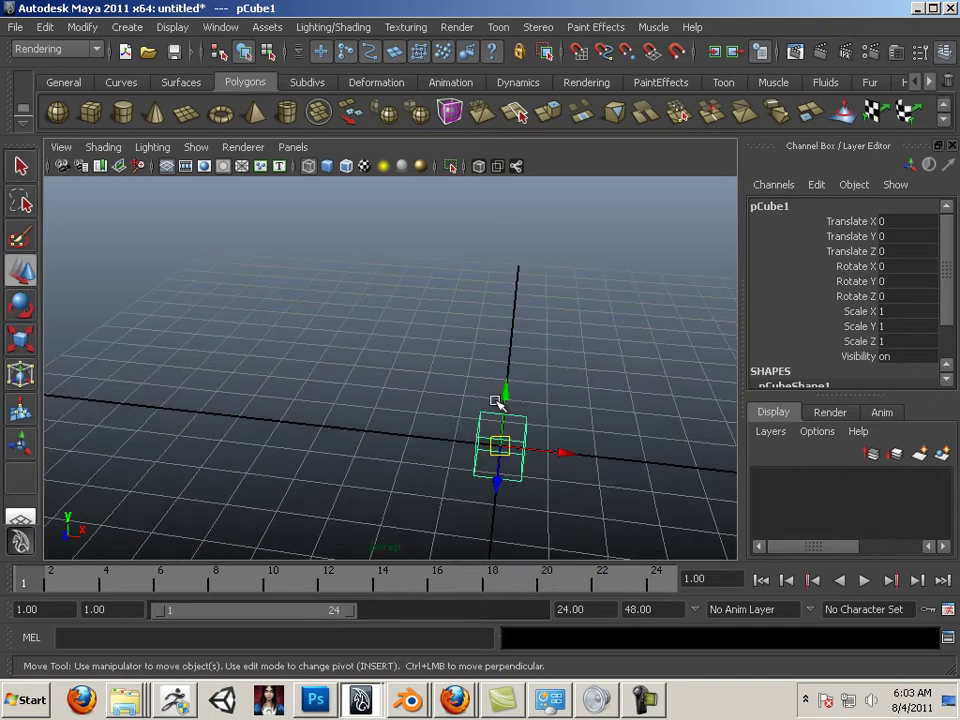
{"action": "scroll", "coordinate": [525, 415], "scroll_direction": "up", "scroll_amount": 3}
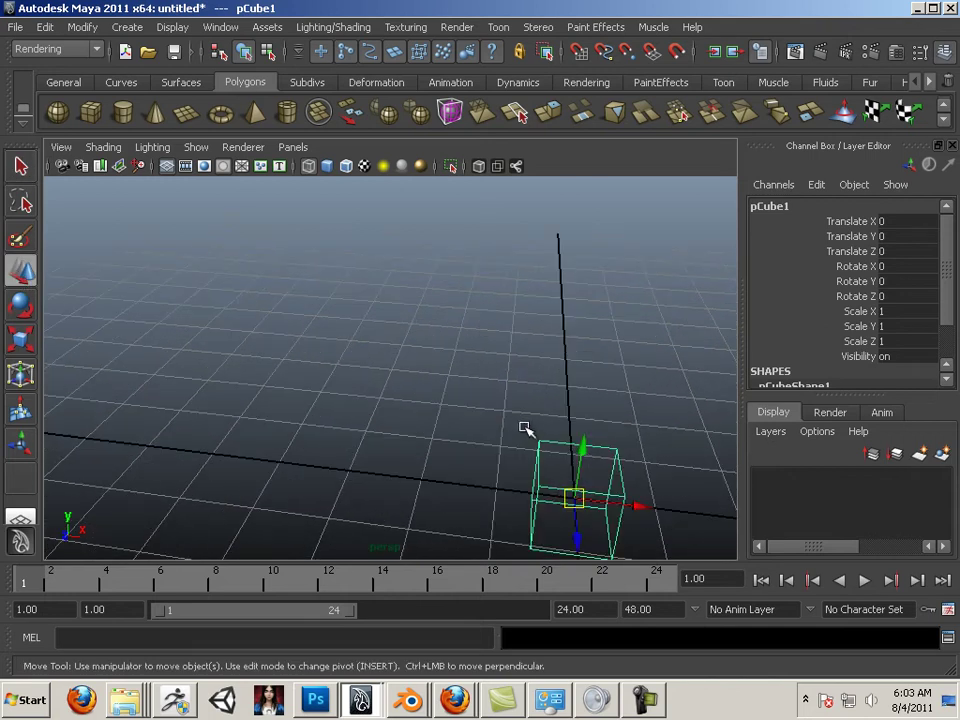
{"action": "key", "text": "5"}
{"action": "middle_click_drag", "start_coordinate": [576, 461], "coordinate": [456, 364], "text": "alt"}
{"action": "right_click_drag", "start_coordinate": [456, 364], "coordinate": [717, 462], "text": "alt"}
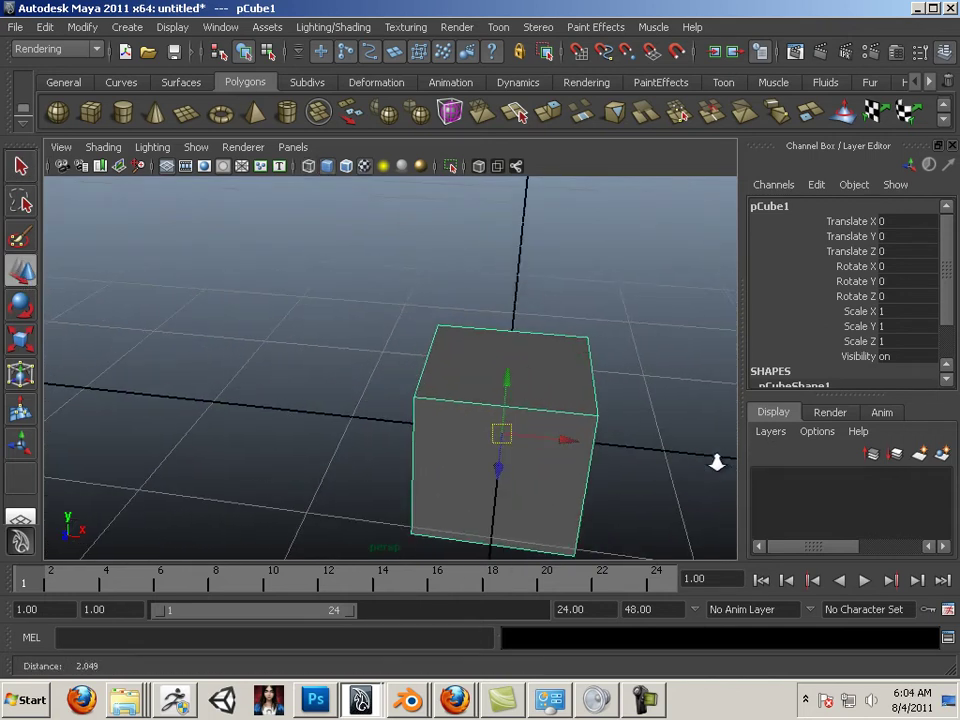
{"action": "left_click_drag", "start_coordinate": [717, 462], "coordinate": [600, 396], "text": "alt"}
Step: Extrude the cube's top face, then its front face, and return to object selection
{"action": "right_click_drag", "start_coordinate": [574, 358], "coordinate": [574, 400]}
{"action": "left_click", "coordinate": [553, 364]}
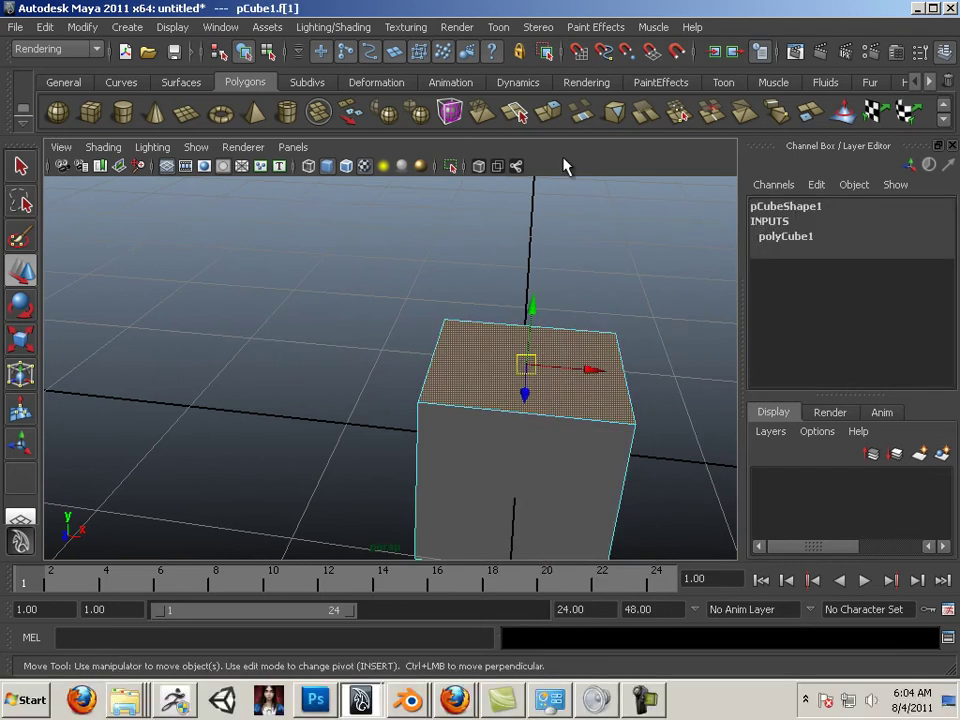
{"action": "left_click", "coordinate": [546, 112]}
{"action": "left_click_drag", "start_coordinate": [480, 300], "coordinate": [581, 420], "text": "alt"}
{"action": "left_click", "coordinate": [581, 420]}
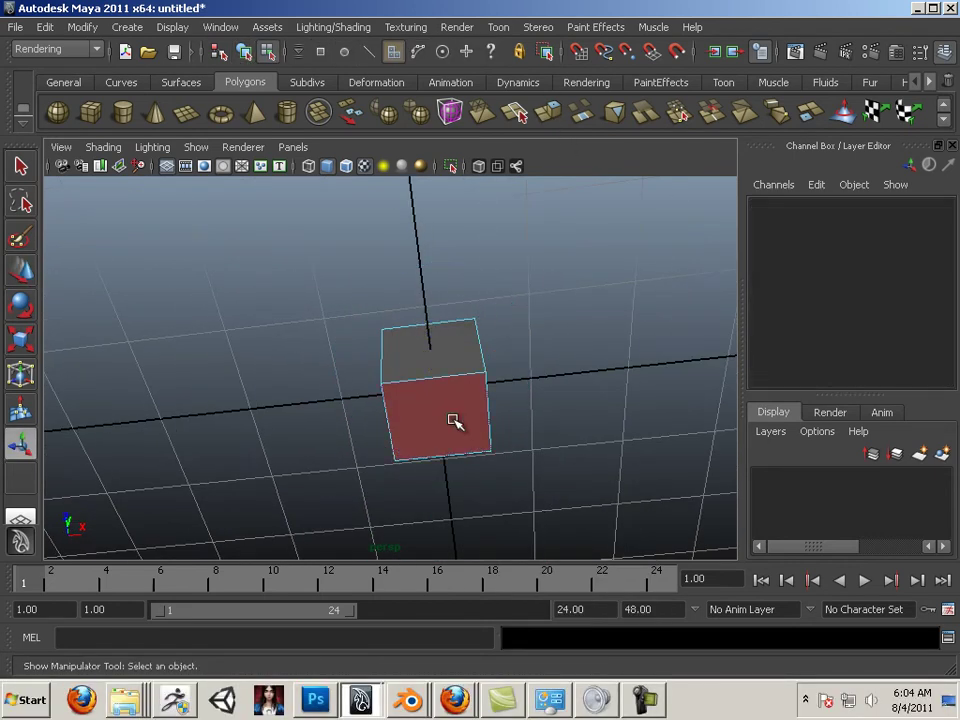
{"action": "left_click", "coordinate": [452, 420]}
{"action": "left_click", "coordinate": [546, 112]}
{"action": "left_click_drag", "start_coordinate": [589, 339], "coordinate": [593, 494], "text": "alt"}
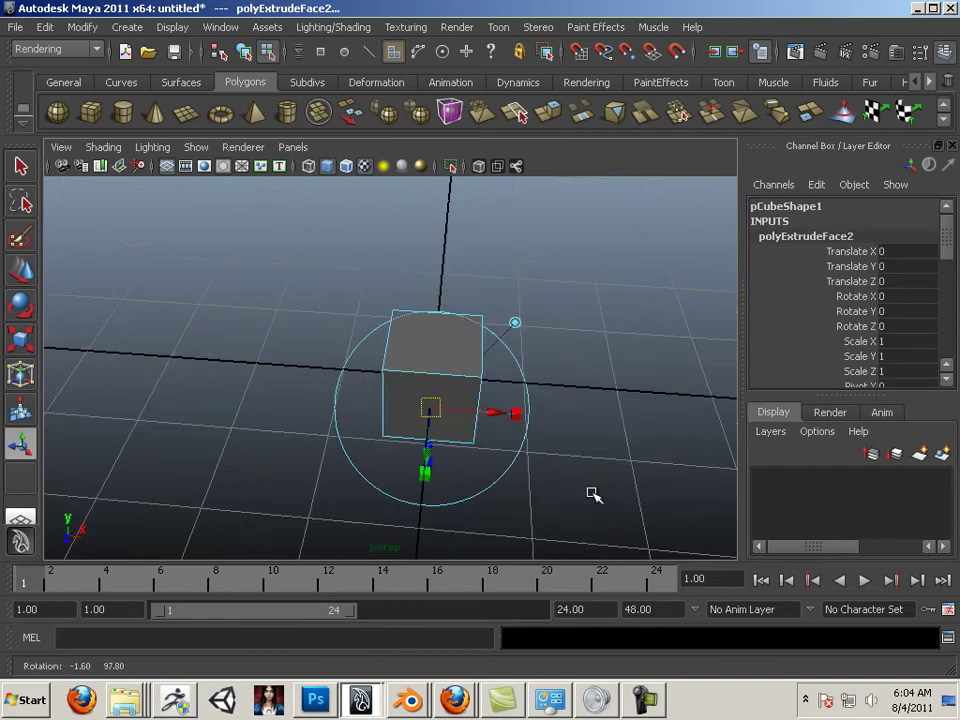
{"action": "right_click_drag", "start_coordinate": [474, 360], "coordinate": [511, 339]}
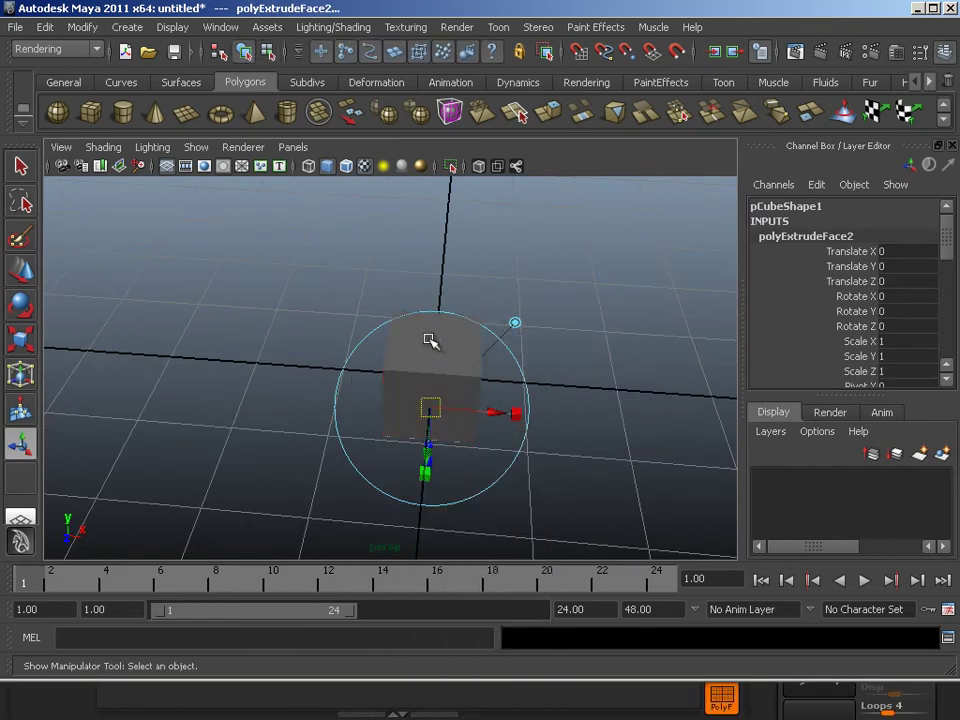
Step: Smooth the extruded cube with Mesh > Smooth from the Polygons menu set
{"action": "left_click", "coordinate": [96, 50]}
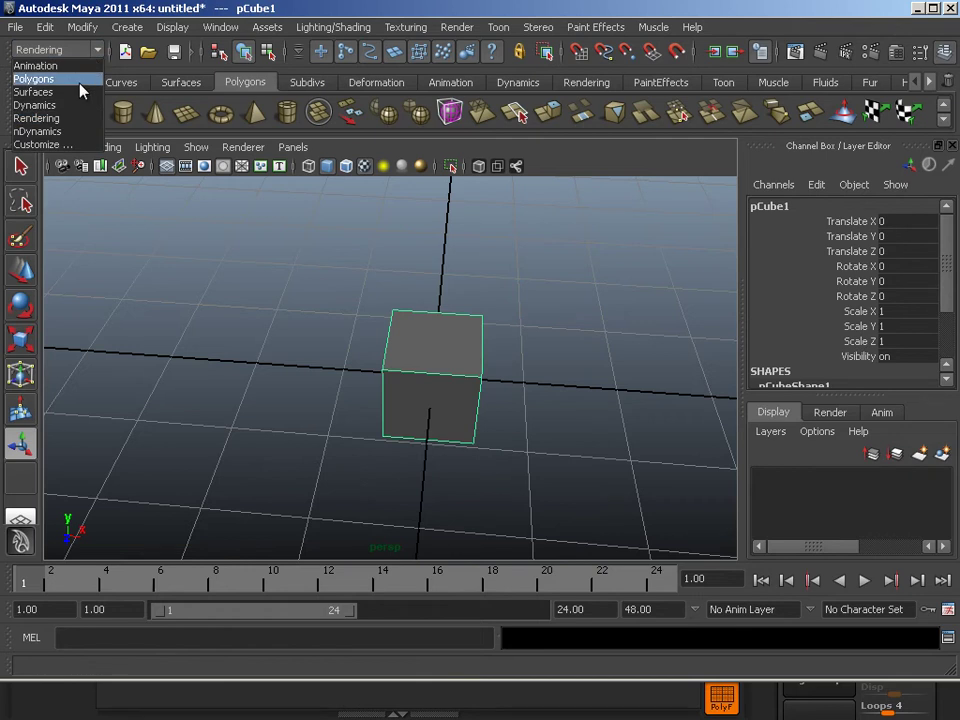
{"action": "left_click", "coordinate": [60, 78]}
{"action": "left_click", "coordinate": [349, 27]}
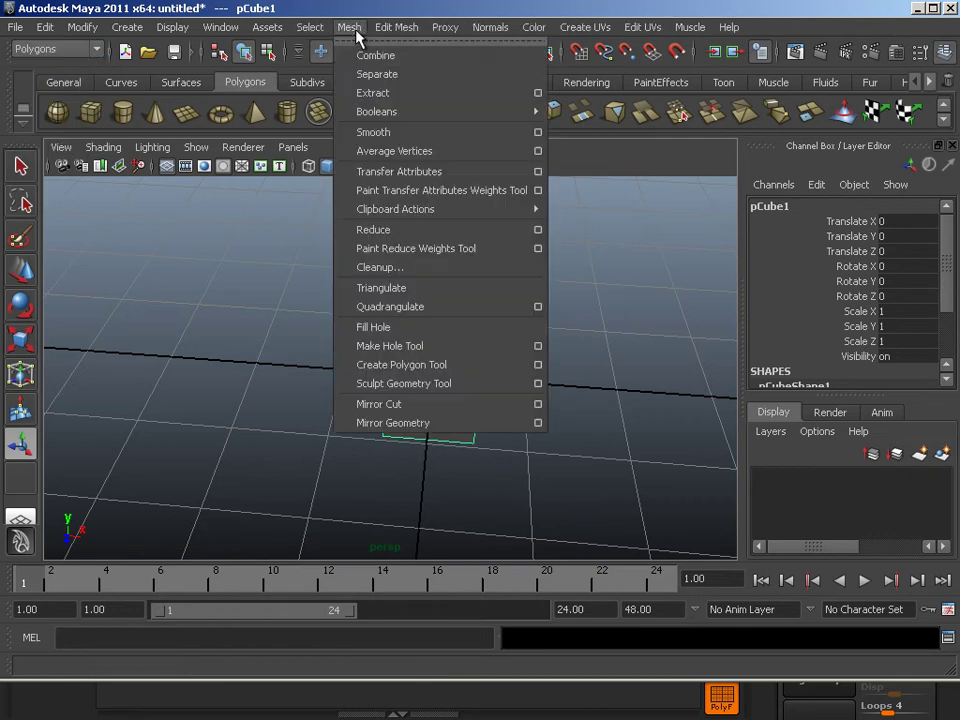
{"action": "left_click", "coordinate": [365, 132]}
{"action": "left_click_drag", "start_coordinate": [531, 437], "coordinate": [527, 401], "text": "alt"}
{"action": "scroll", "coordinate": [533, 390], "scroll_direction": "up", "scroll_amount": 5}
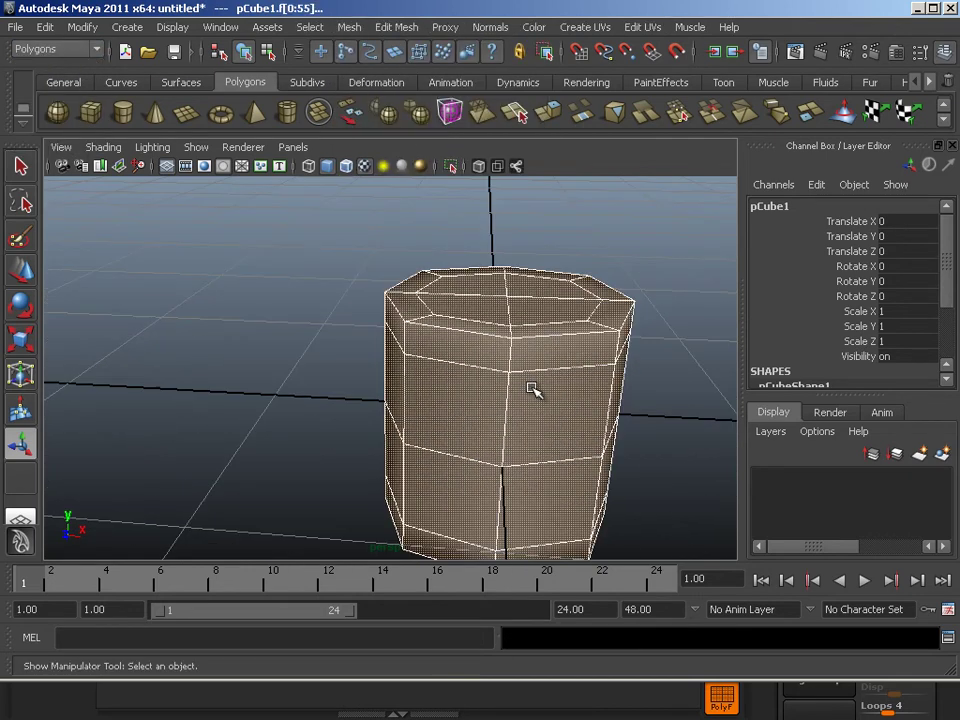
Step: Activate the Sculpt Geometry Tool, set its operation to Pull, and expand the Stroke options
{"action": "scroll", "coordinate": [533, 390], "scroll_direction": "down", "scroll_amount": 3}
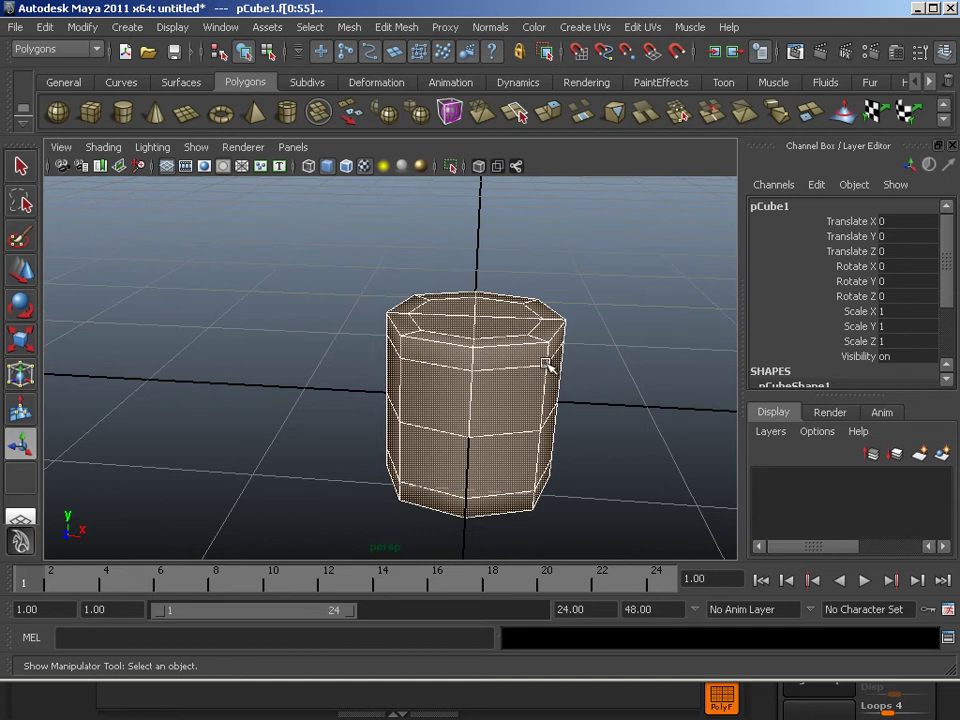
{"action": "left_click_drag", "start_coordinate": [540, 372], "coordinate": [489, 364], "text": "alt"}
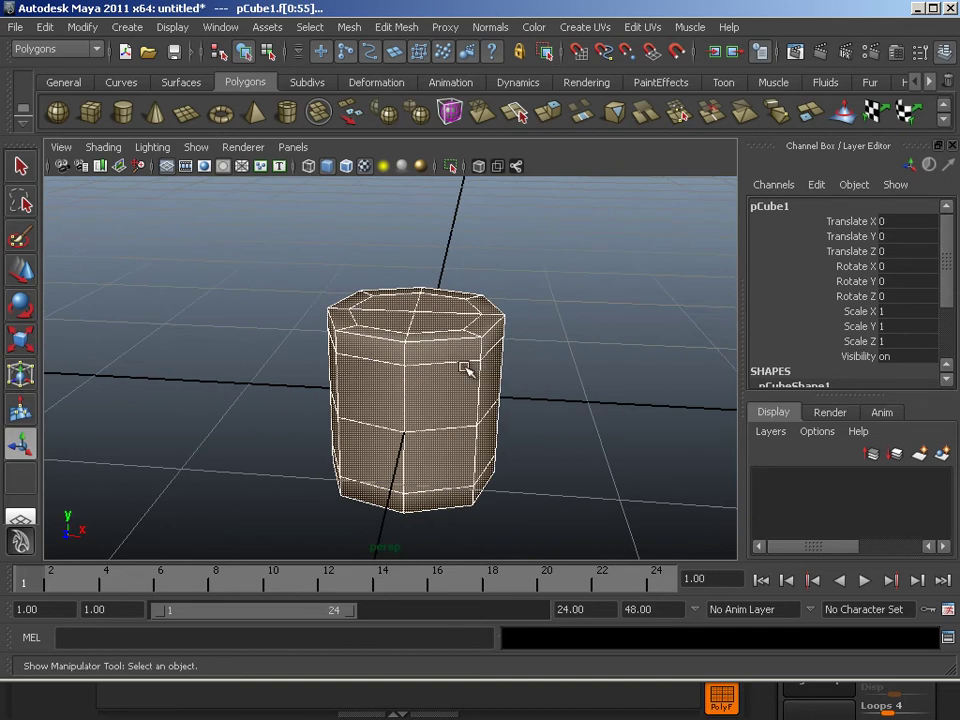
{"action": "left_click", "coordinate": [843, 114]}
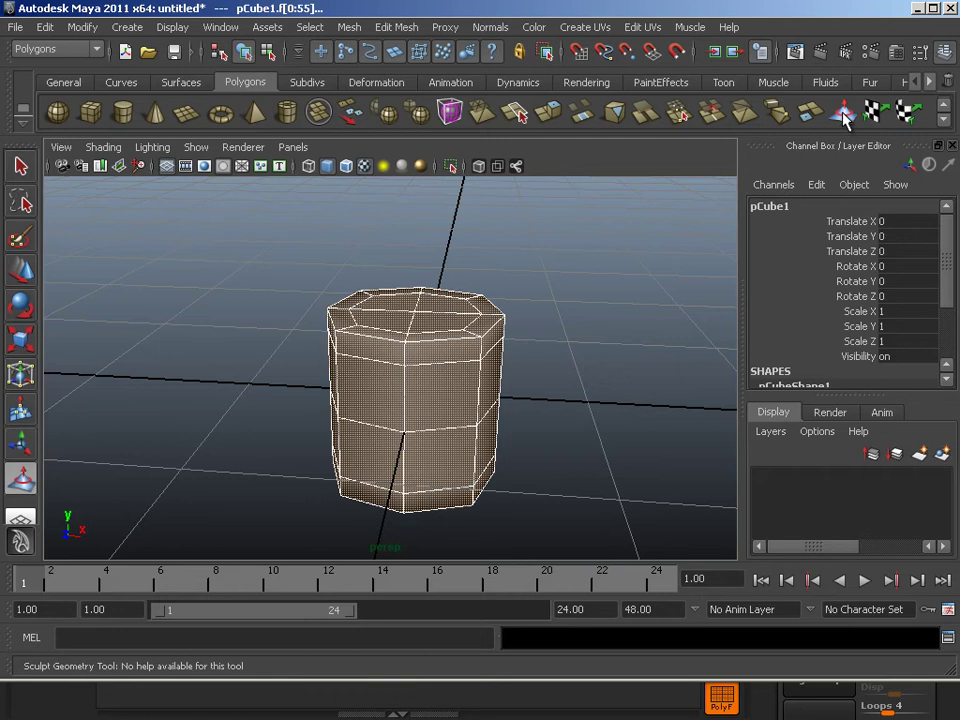
{"action": "left_click", "coordinate": [921, 51]}
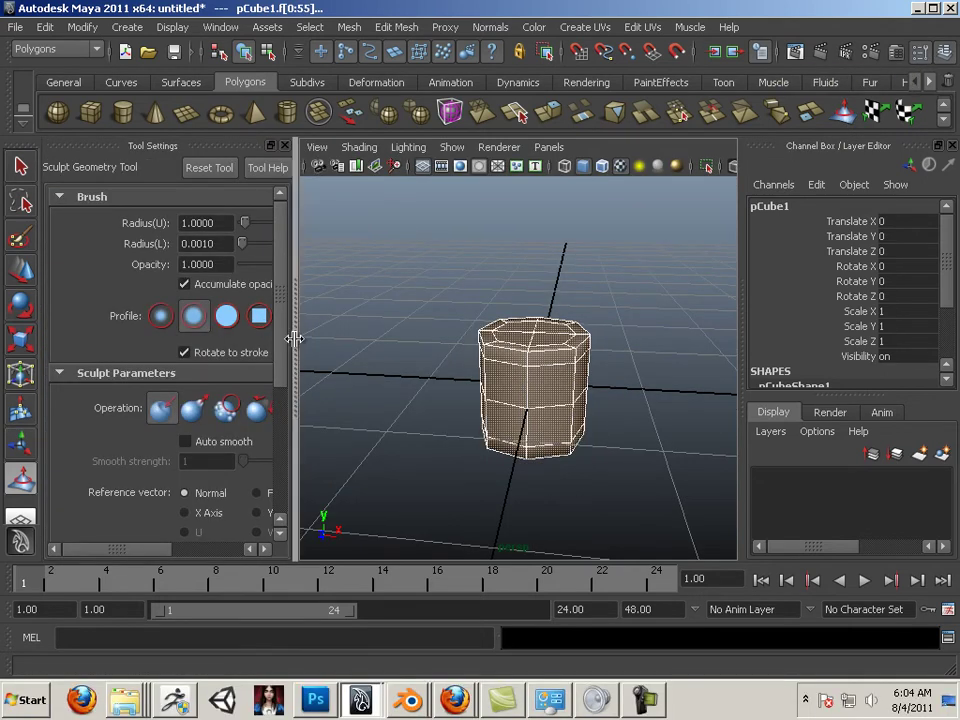
{"action": "left_click_drag", "start_coordinate": [293, 338], "coordinate": [403, 350]}
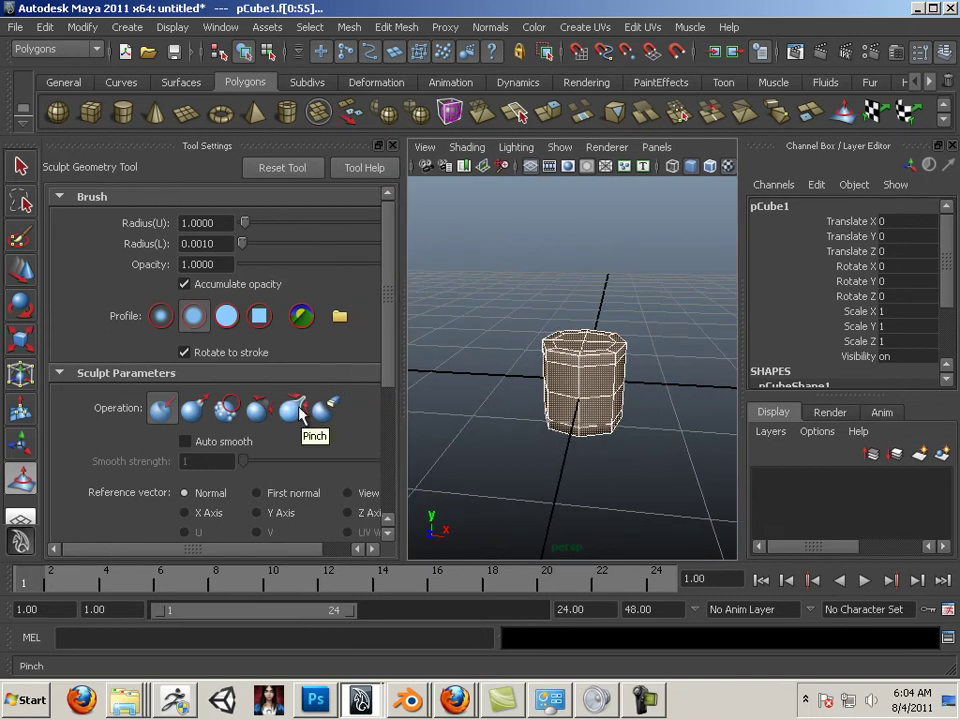
{"action": "left_click", "coordinate": [192, 408]}
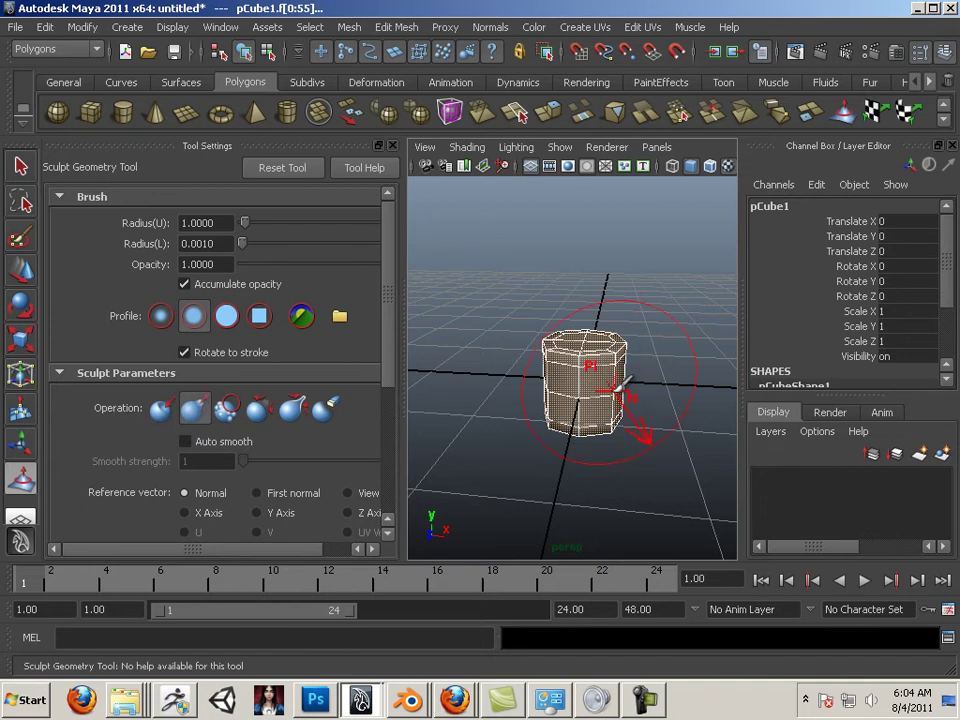
{"action": "left_click_drag", "start_coordinate": [388, 347], "coordinate": [393, 467]}
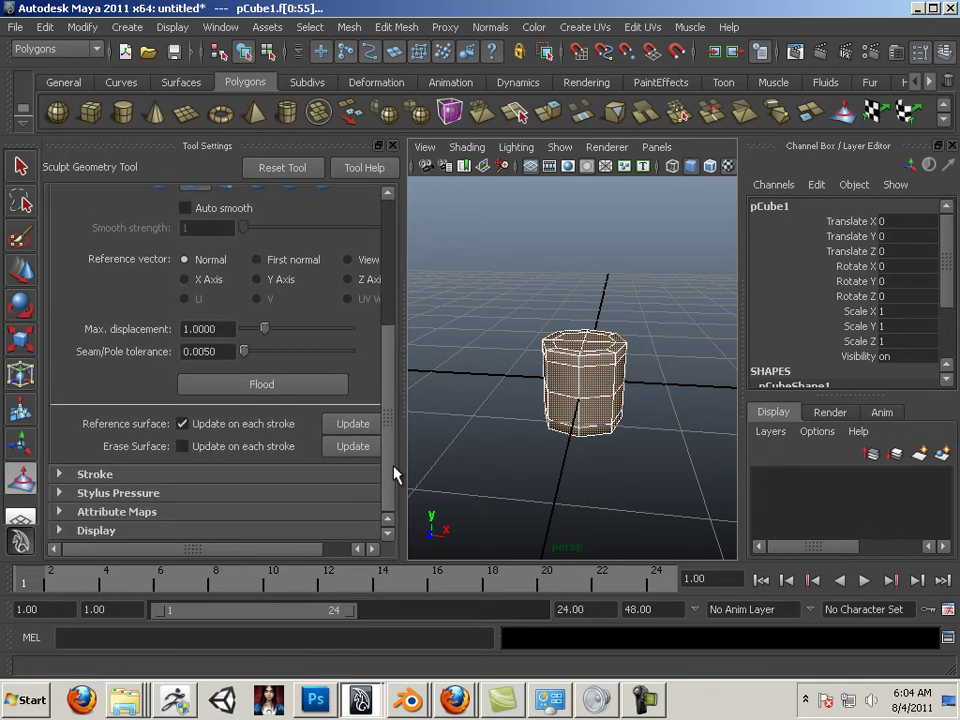
{"action": "left_click", "coordinate": [57, 476]}
{"action": "scroll", "coordinate": [221, 505], "scroll_direction": "down", "scroll_amount": 3}
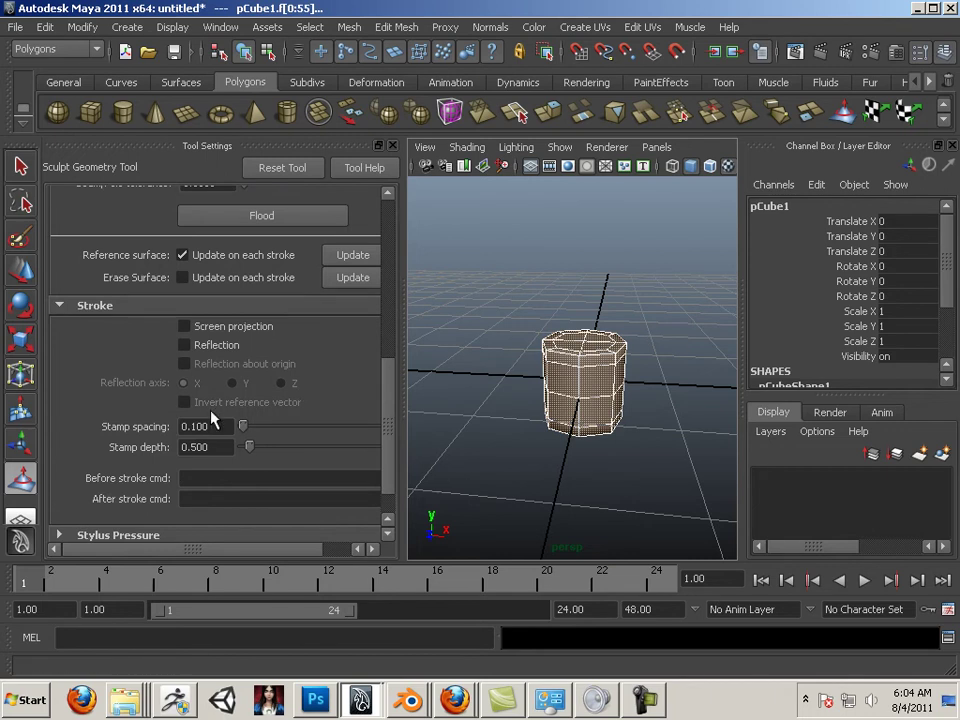
Step: Turn on Reflection for mirrored strokes and adjust the brush radius, ending at 13.9881
{"action": "left_click", "coordinate": [184, 345]}
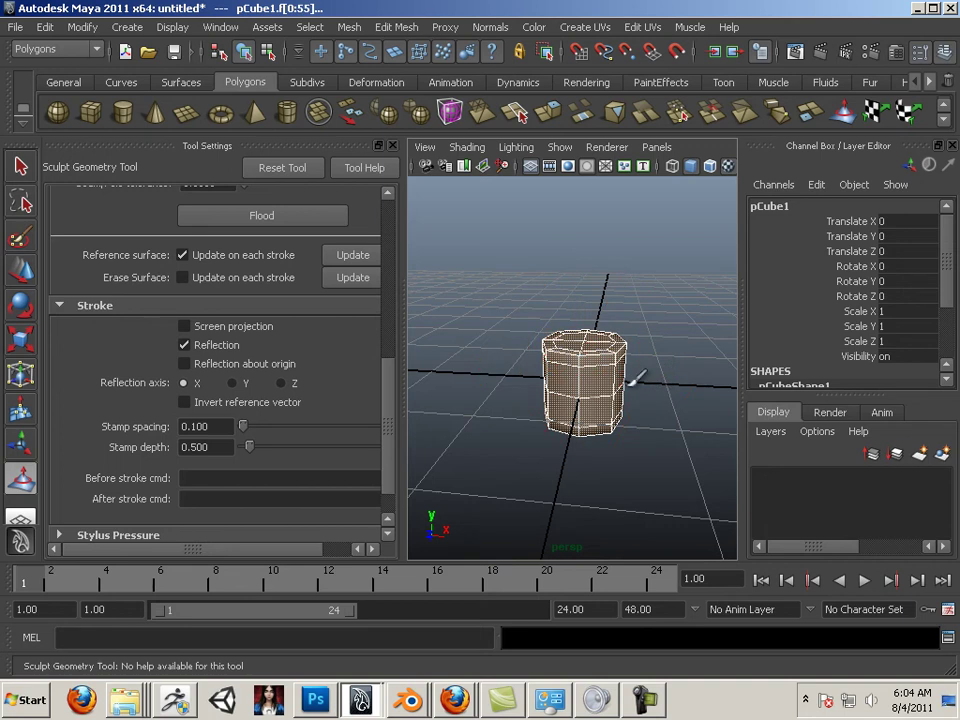
{"action": "scroll", "coordinate": [655, 390], "scroll_direction": "up", "scroll_amount": 3}
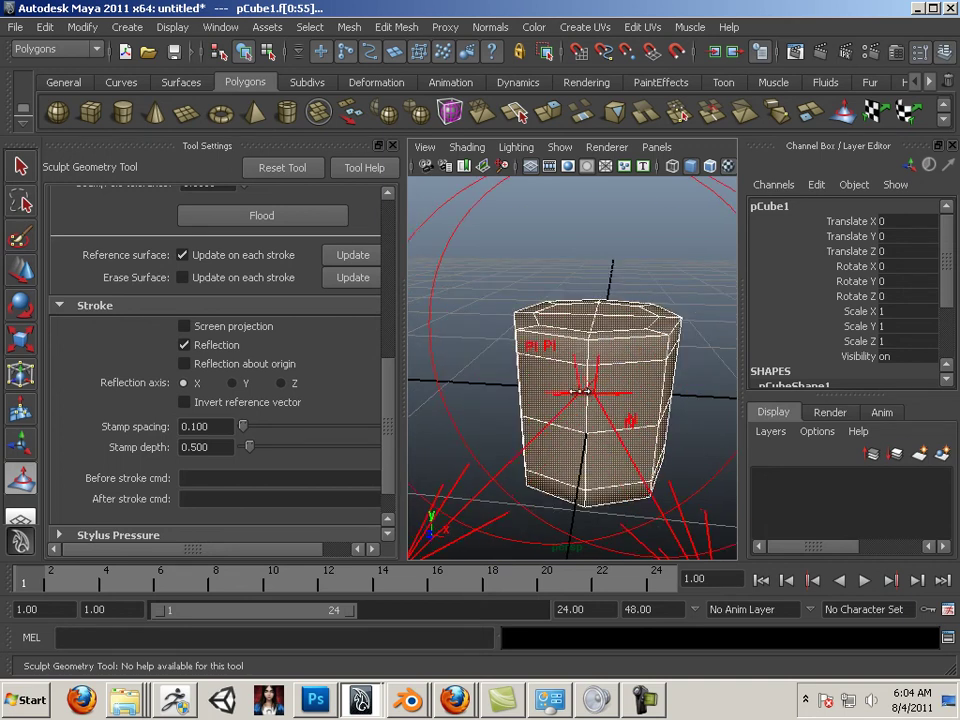
{"action": "mouse_move", "coordinate": [598, 393]}
{"action": "left_mouse_down"}
{"action": "mouse_move", "coordinate": [480, 405]}
{"action": "mouse_move", "coordinate": [420, 400]}
{"action": "mouse_move", "coordinate": [344, 372]}
{"action": "left_mouse_up"}
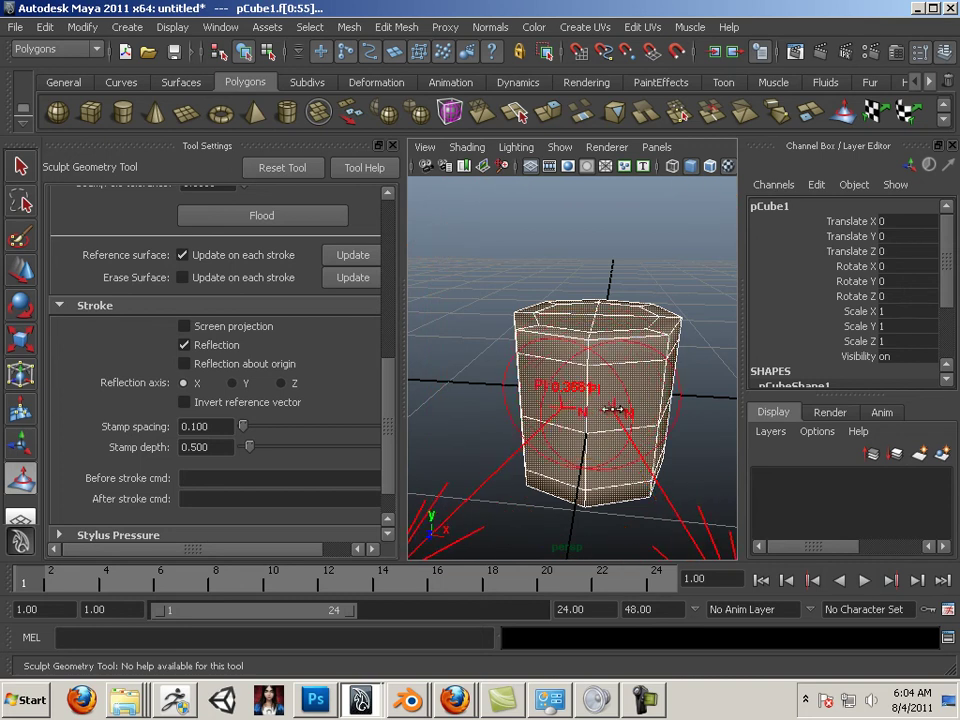
{"action": "left_click_drag", "start_coordinate": [600, 398], "coordinate": [525, 400]}
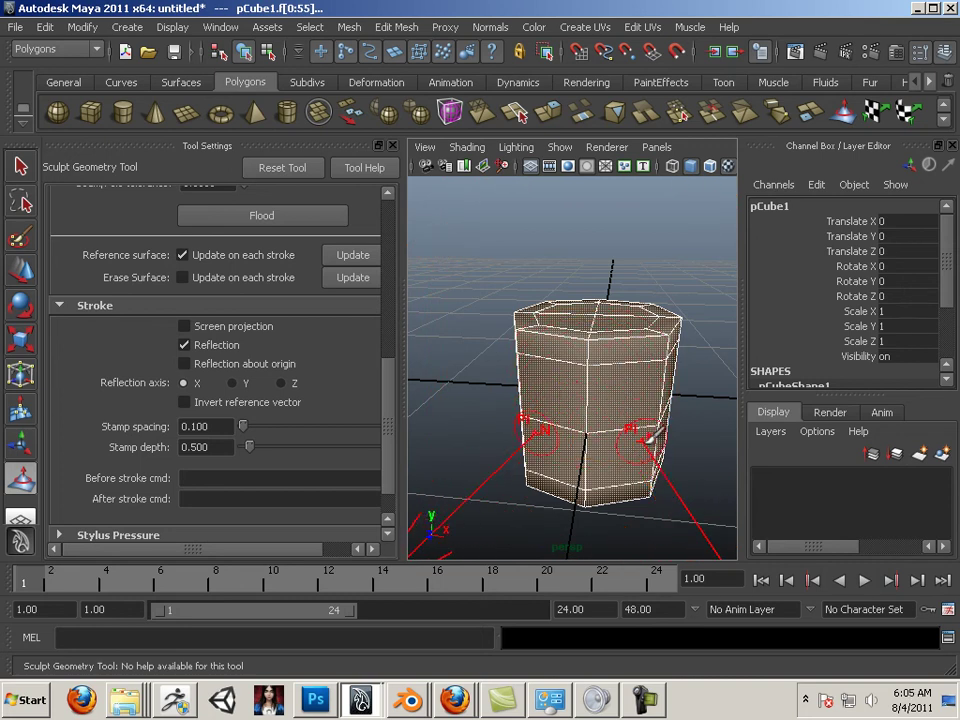
{"action": "mouse_move", "coordinate": [712, 470]}
{"action": "right_mouse_down", "text": "alt"}
{"action": "mouse_move", "coordinate": [568, 471]}
{"action": "mouse_move", "coordinate": [579, 444]}
{"action": "right_mouse_up", "text": "alt"}
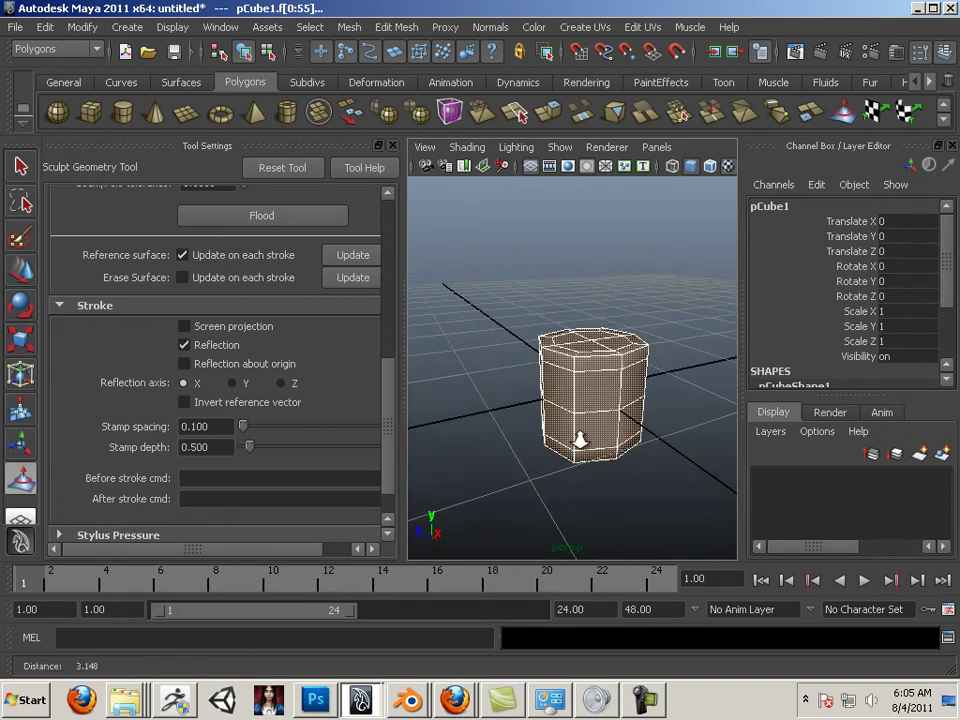
{"action": "mouse_move", "coordinate": [579, 444]}
{"action": "left_mouse_down", "text": "alt"}
{"action": "mouse_move", "coordinate": [591, 446]}
{"action": "mouse_move", "coordinate": [597, 430]}
{"action": "mouse_move", "coordinate": [580, 420]}
{"action": "left_mouse_up", "text": "alt"}
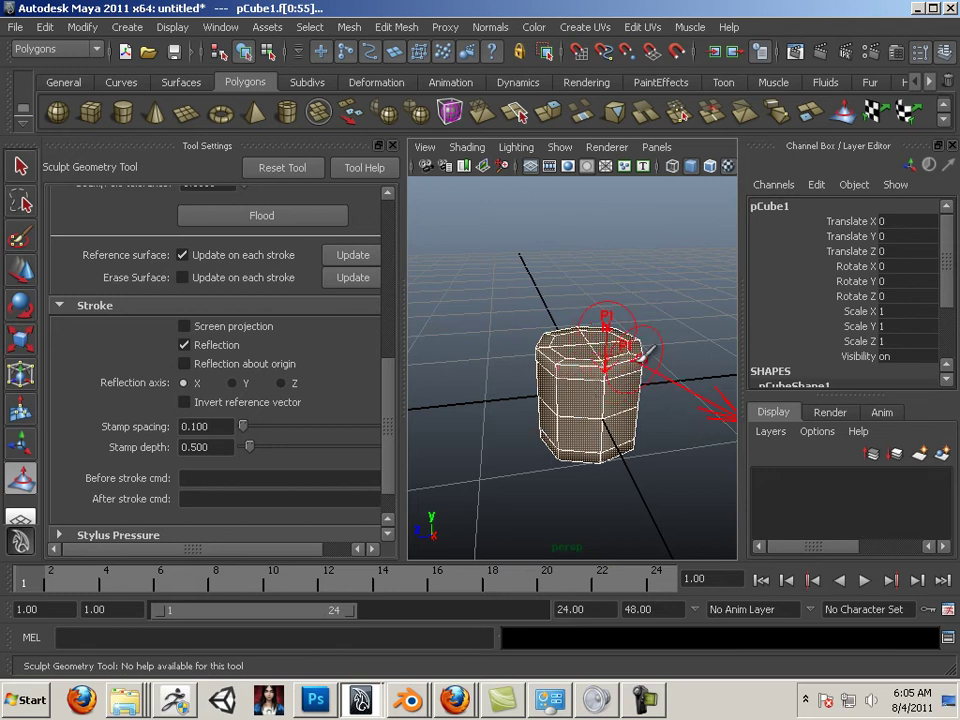
{"action": "left_click_drag", "start_coordinate": [392, 395], "coordinate": [413, 216]}
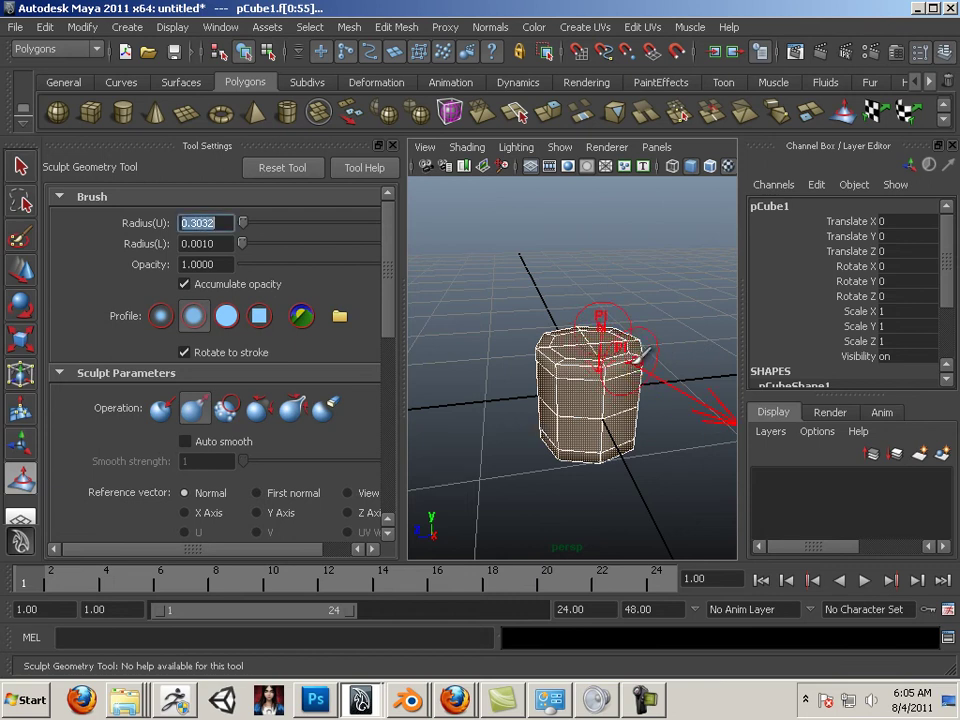
{"action": "left_click_drag", "start_coordinate": [245, 222], "coordinate": [285, 221]}
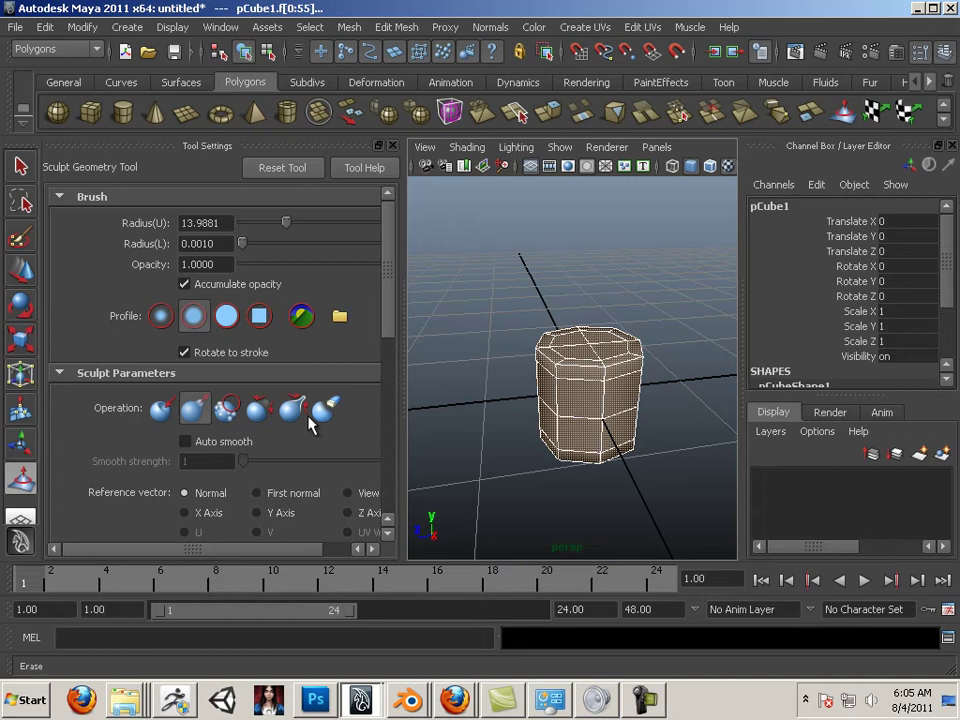
Step: Set the sculpt operation back to Push and return to the Move Tool
{"action": "left_click", "coordinate": [160, 408]}
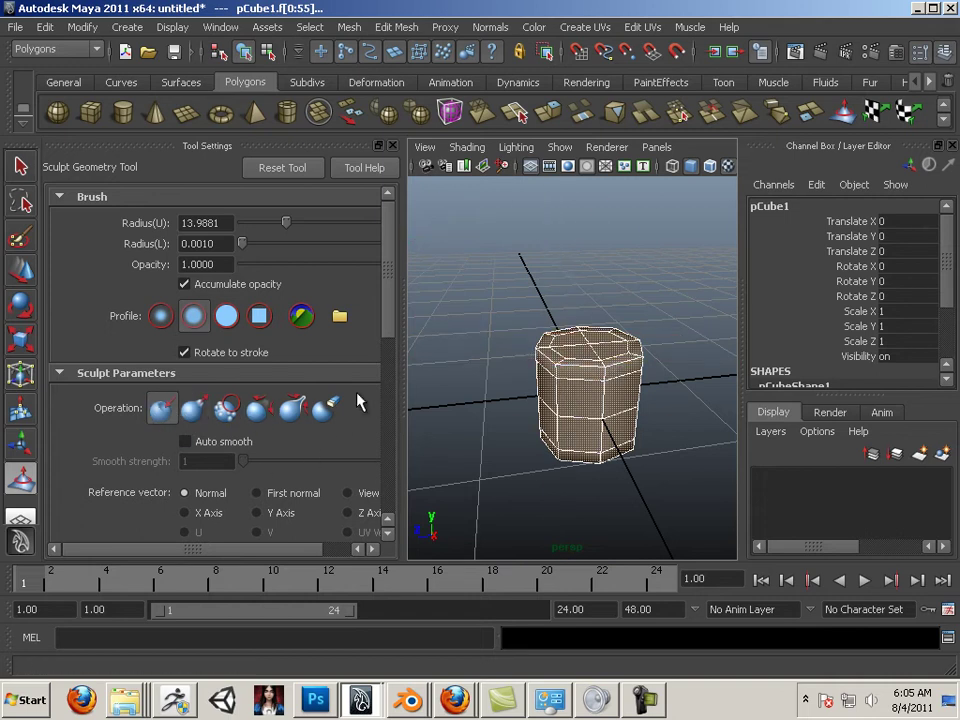
{"action": "left_click_drag", "start_coordinate": [390, 325], "coordinate": [392, 430]}
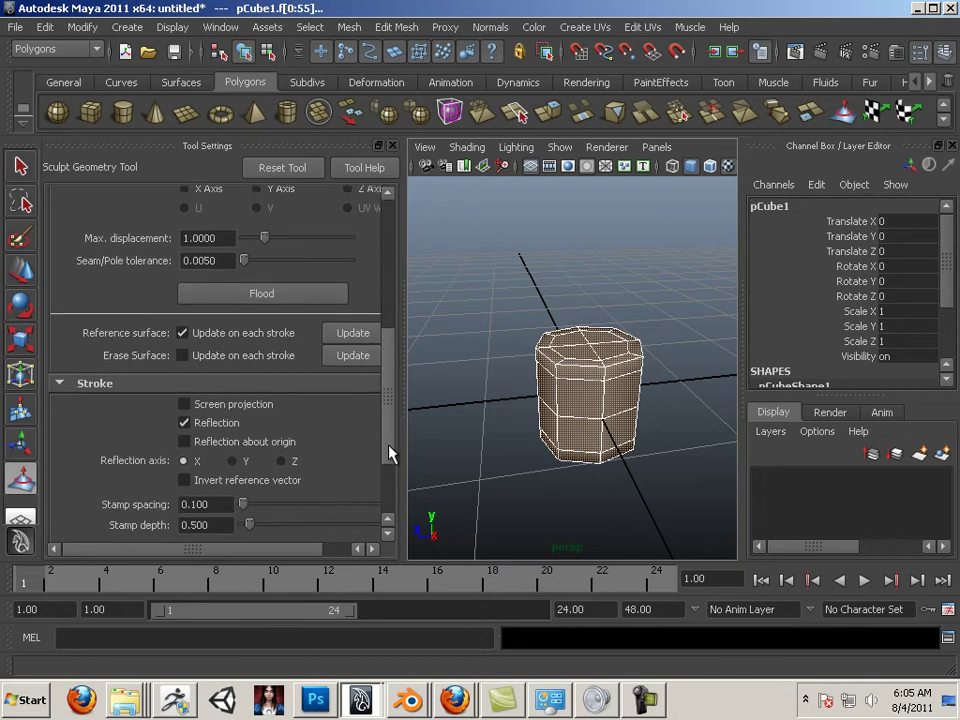
{"action": "left_click_drag", "start_coordinate": [390, 453], "coordinate": [390, 470]}
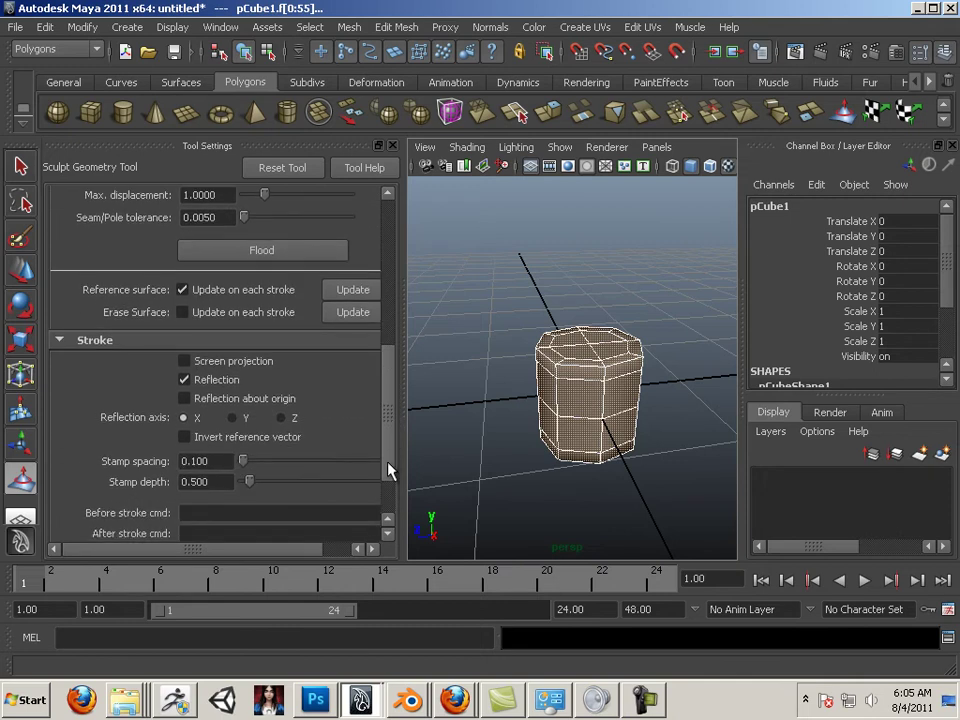
{"action": "left_click", "coordinate": [20, 270]}
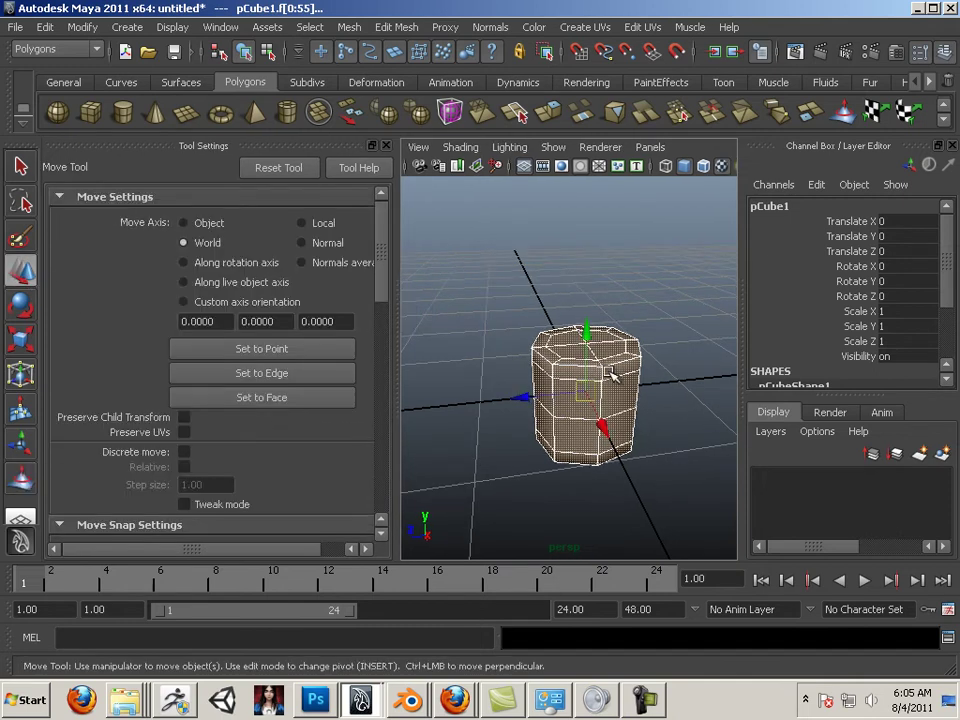
Step: Select the whole cube, test a sculpt stroke on its top, undo it, and resize the brush
{"action": "key", "text": "F8"}
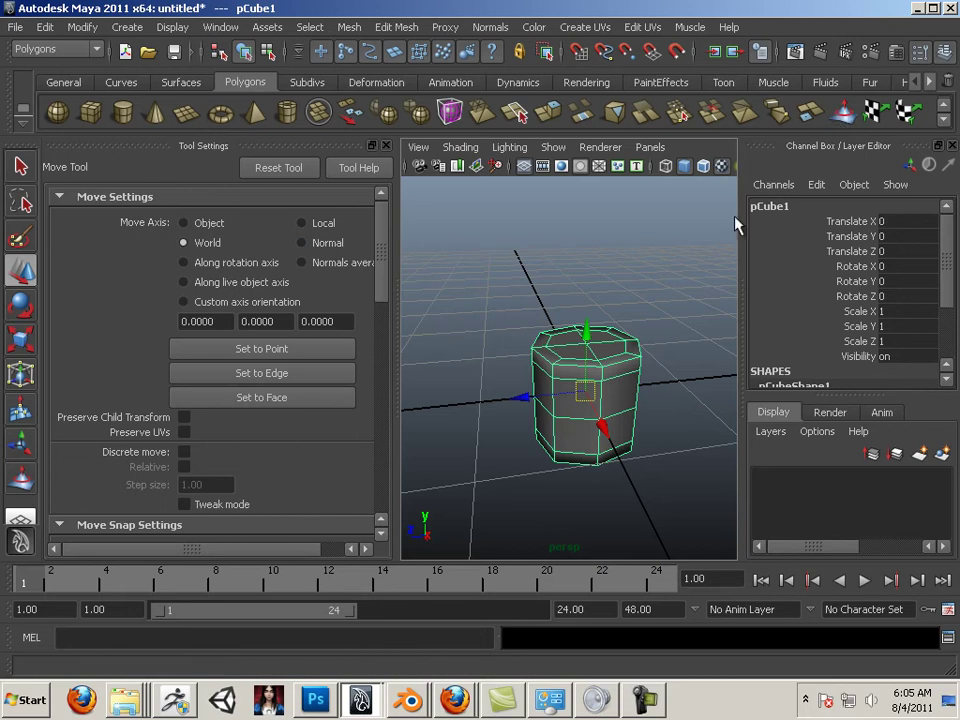
{"action": "key", "text": "y"}
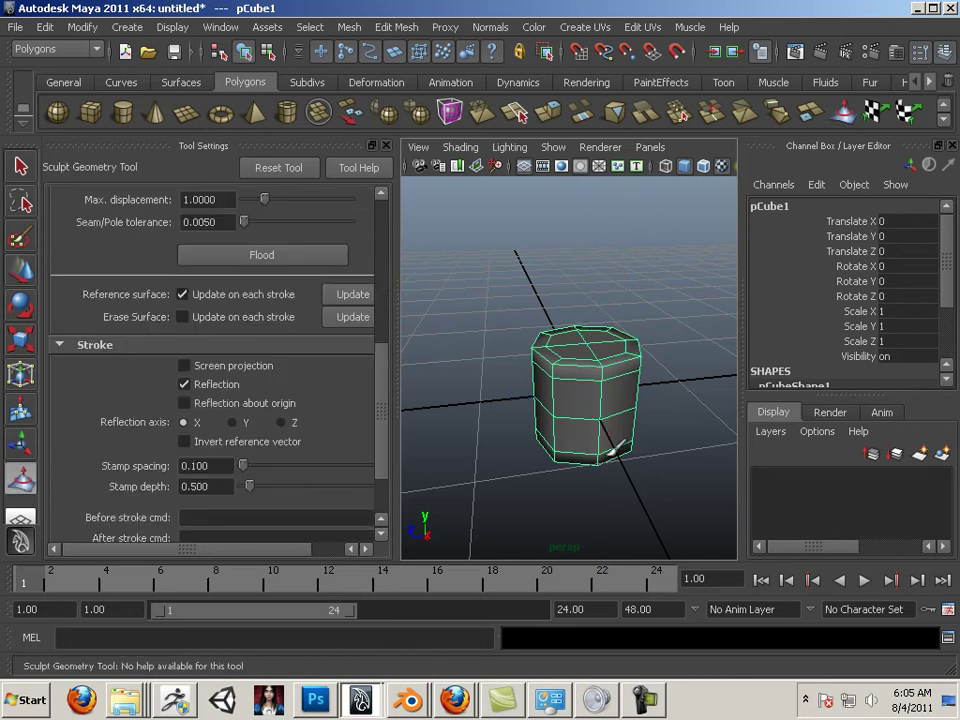
{"action": "mouse_move", "coordinate": [604, 367]}
{"action": "left_mouse_down"}
{"action": "mouse_move", "coordinate": [585, 350]}
{"action": "mouse_move", "coordinate": [575, 385]}
{"action": "mouse_move", "coordinate": [612, 410]}
{"action": "left_mouse_up"}
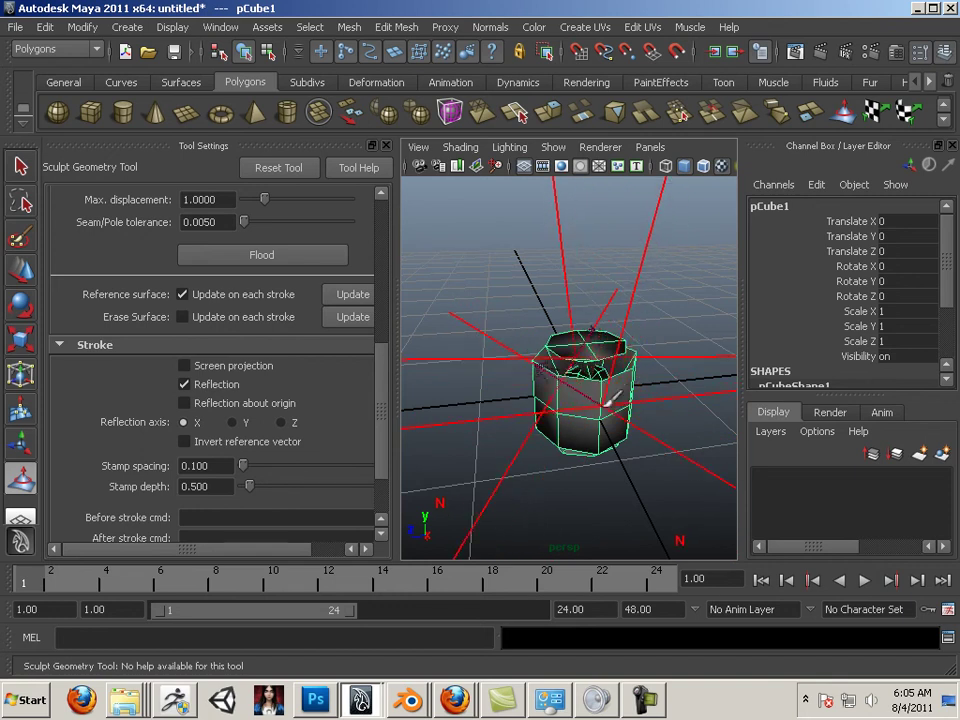
{"action": "key", "text": "ctrl+z"}
{"action": "key", "text": "ctrl+z"}
{"action": "key", "text": "ctrl+z"}
{"action": "key", "text": "ctrl+z"}
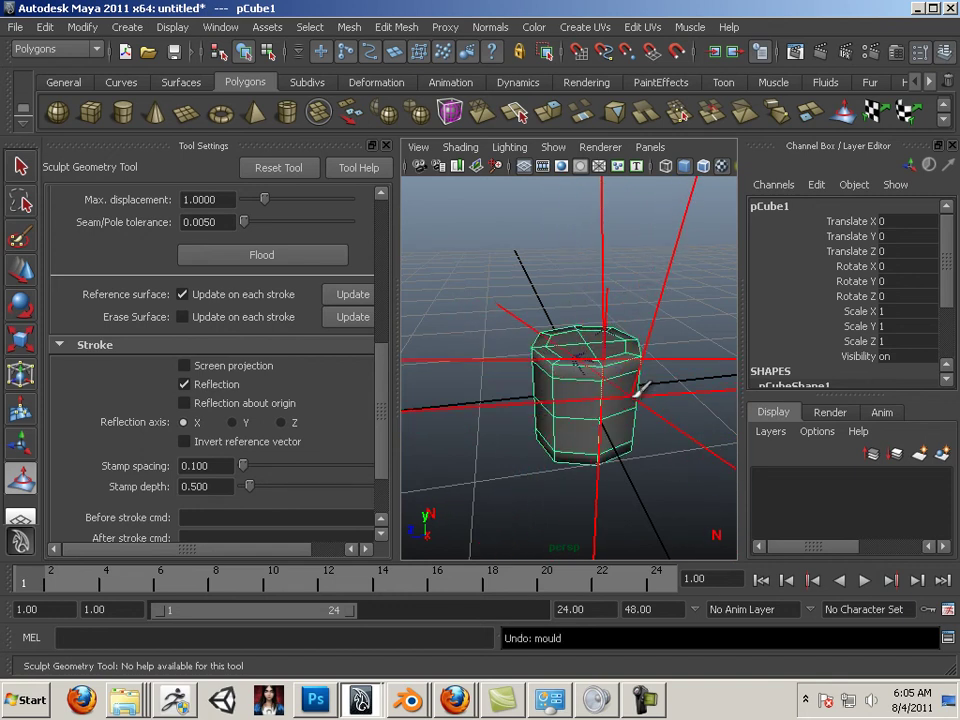
{"action": "left_click_drag", "start_coordinate": [620, 397], "coordinate": [552, 402]}
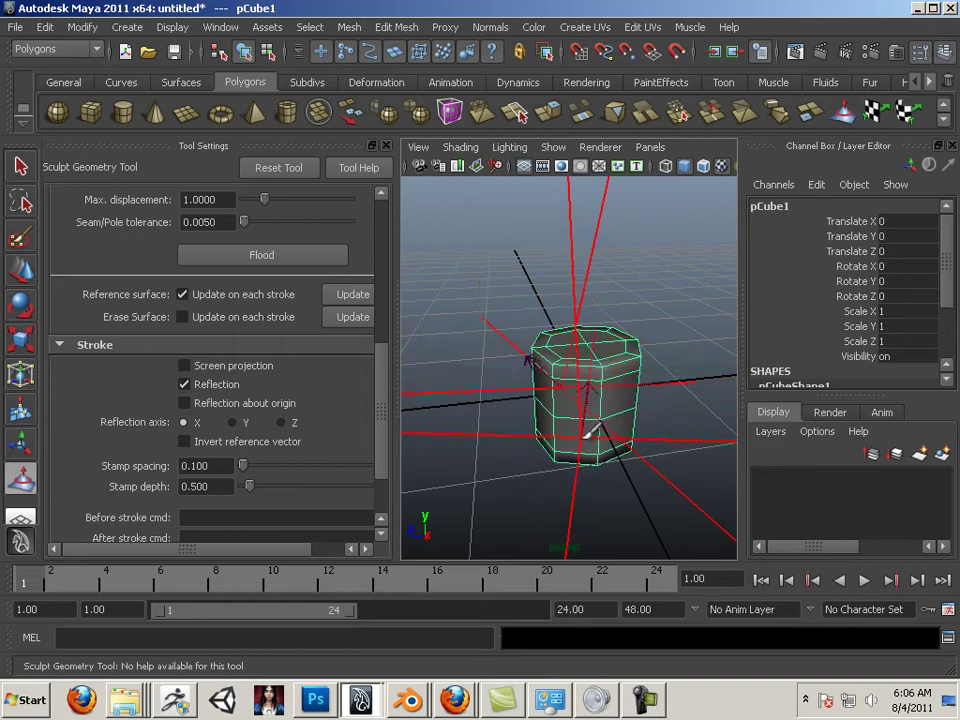
Step: In Blender, inspect the cube in front, right and top views, toggling orthographic and perspective
{"action": "key", "text": "alt+Tab"}
{"action": "key", "text": "alt+Tab"}
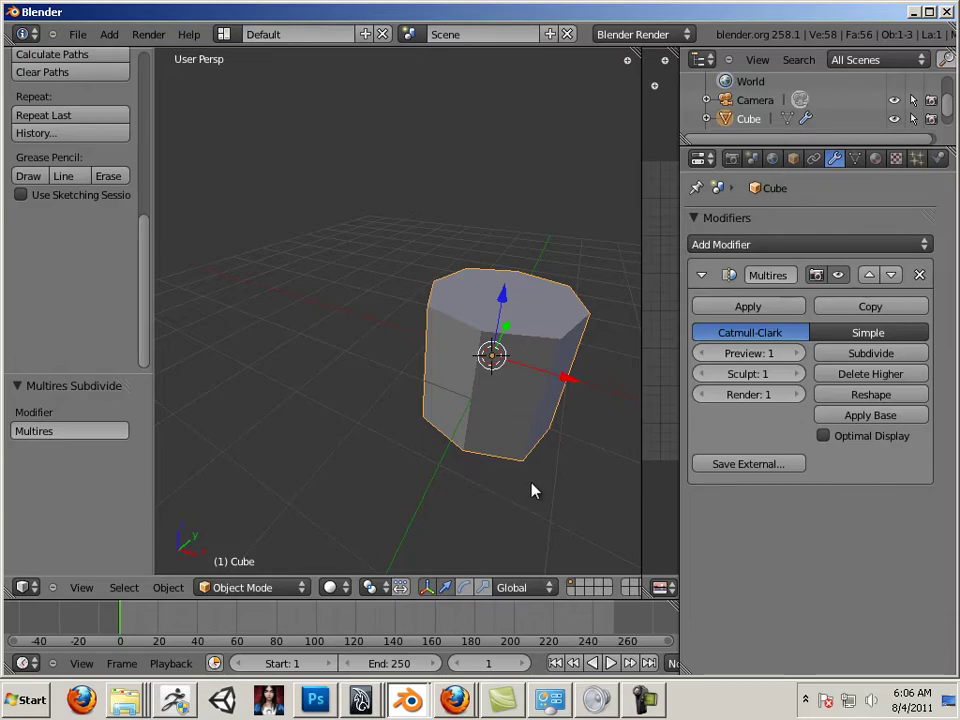
{"action": "key", "text": "KP_1"}
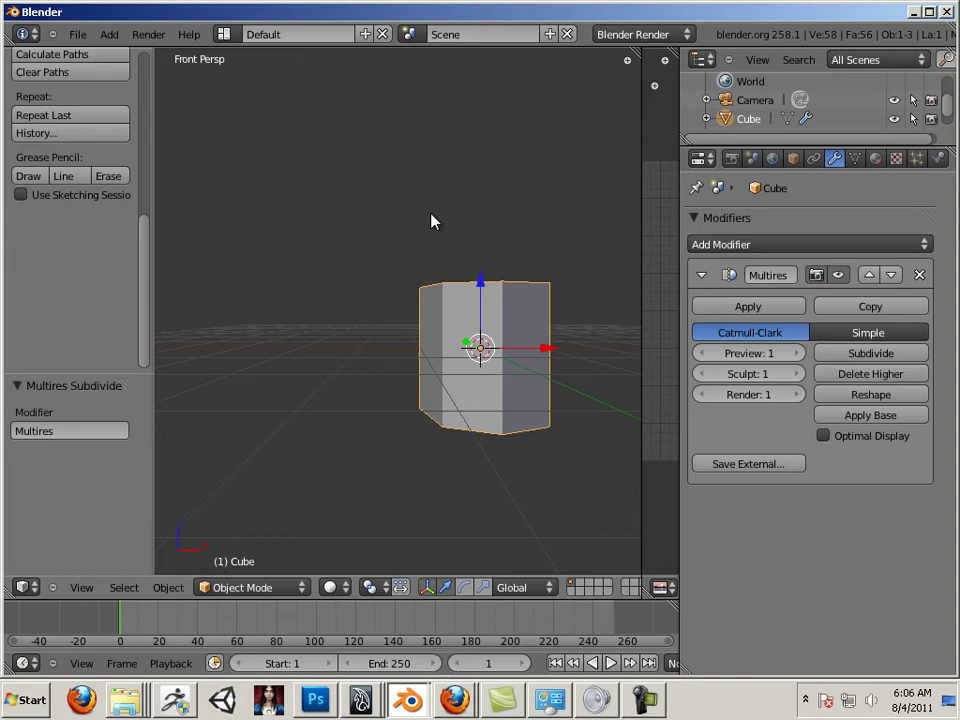
{"action": "key", "text": "KP_5"}
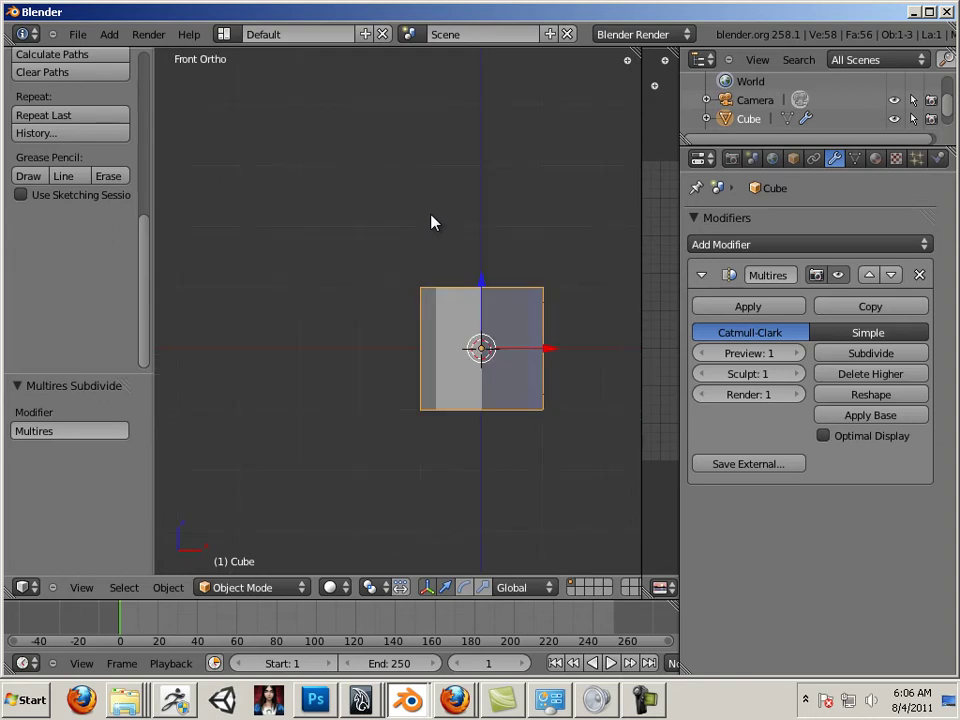
{"action": "key", "text": "KP_5"}
{"action": "key", "text": "KP_3"}
{"action": "key", "text": "KP_7"}
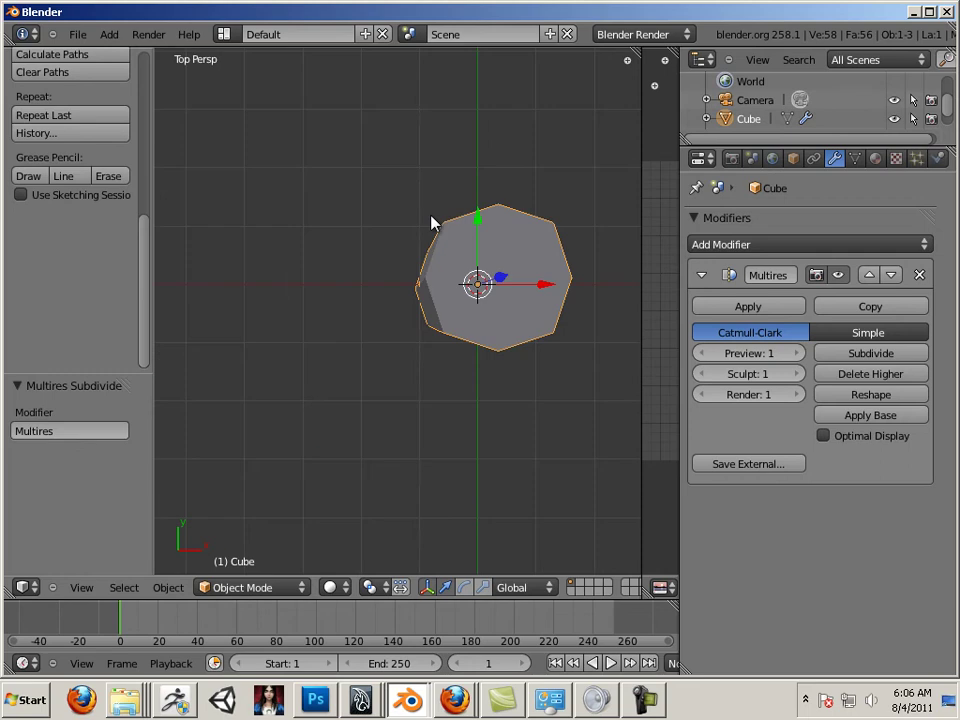
{"action": "key", "text": "KP_1"}
{"action": "key", "text": "KP_5"}
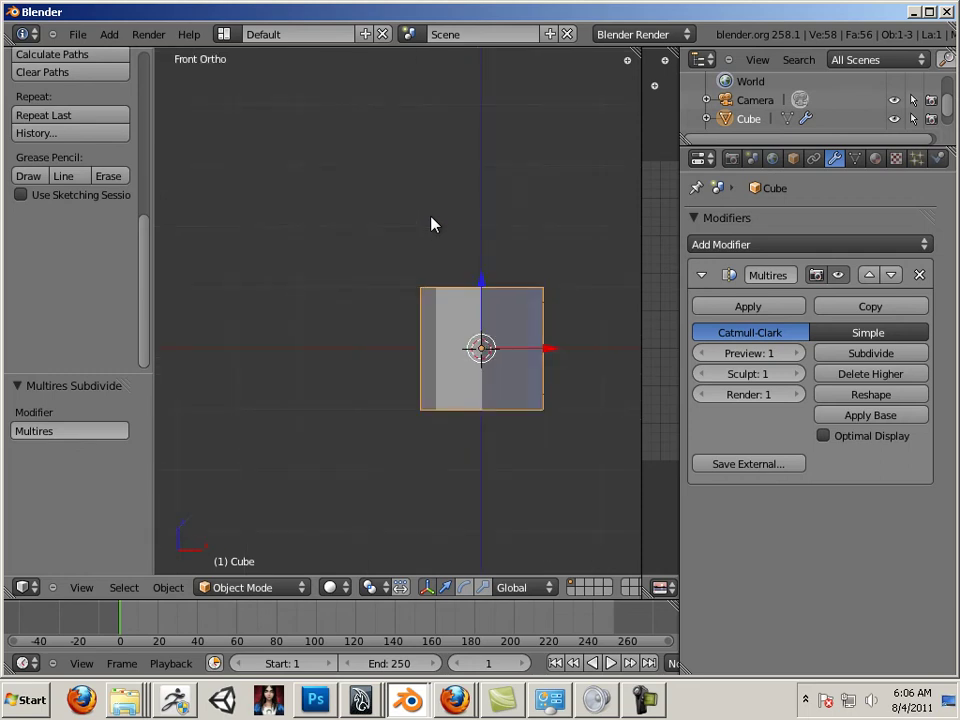
{"action": "key", "text": "KP_5"}
{"action": "key", "text": "KP_5"}
{"action": "key", "text": "KP_5"}
{"action": "key", "text": "KP_5"}
{"action": "key", "text": "KP_5"}
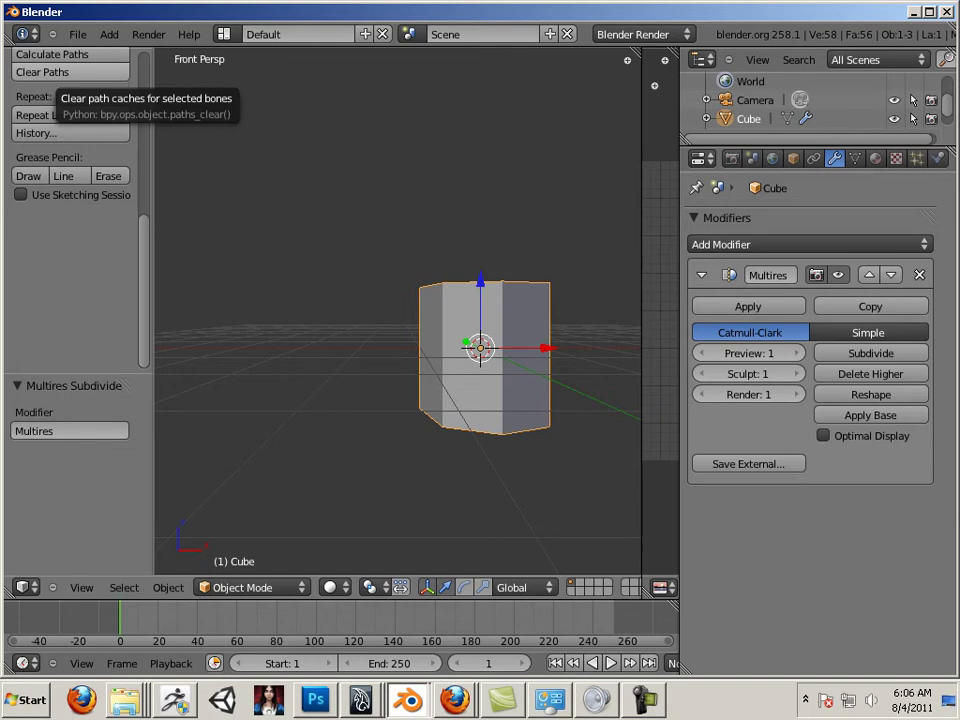
{"action": "key", "text": "KP_5"}
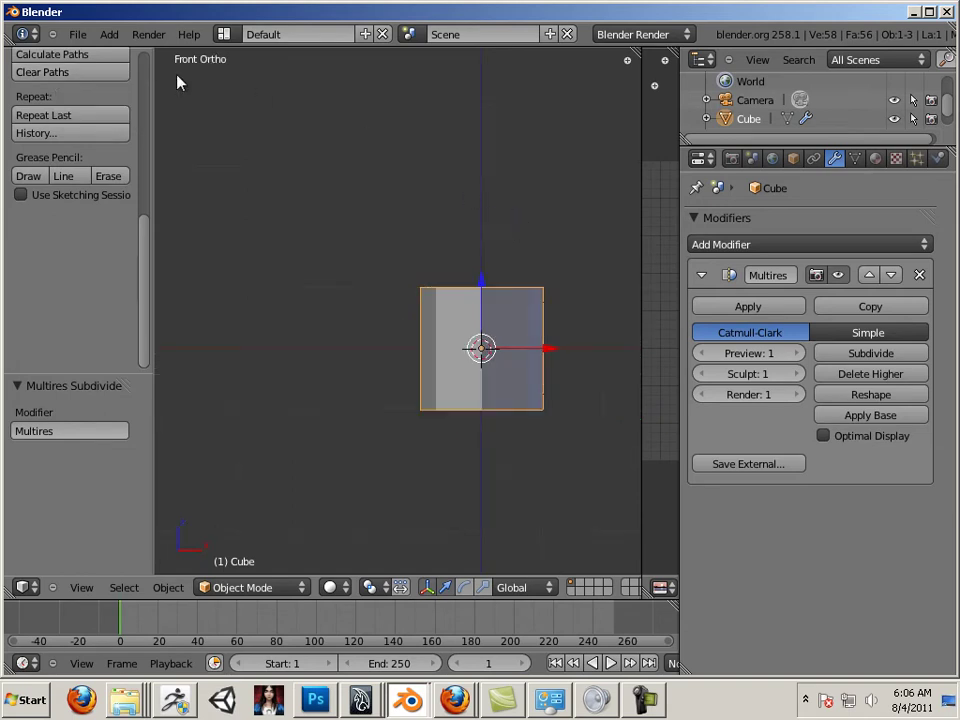
{"action": "key", "text": "KP_3"}
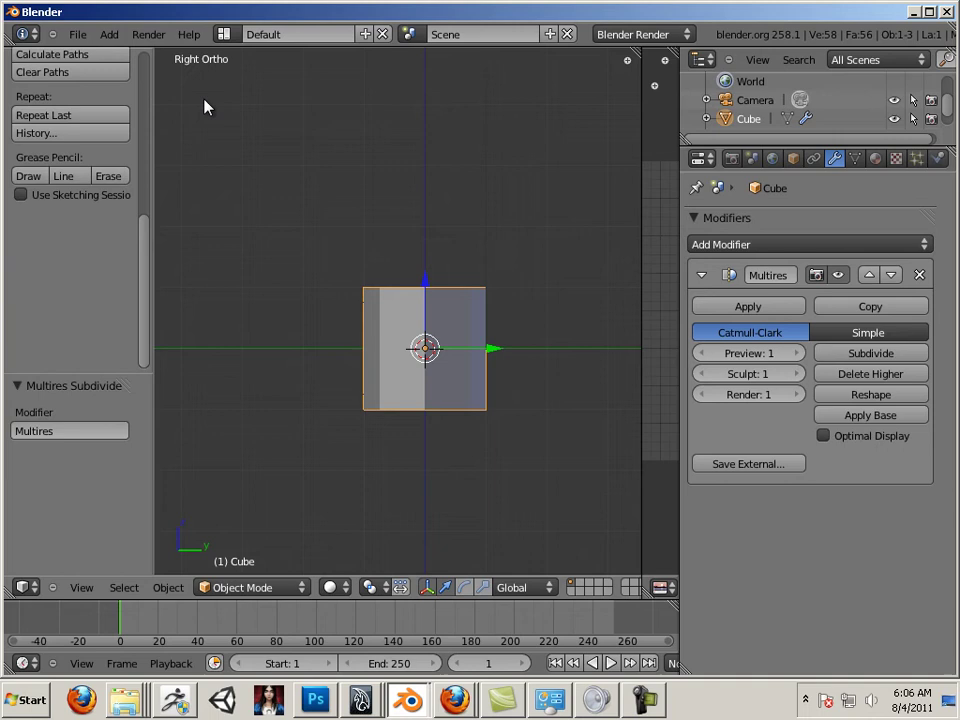
{"action": "key", "text": "KP_7"}
{"action": "key", "text": "KP_1"}
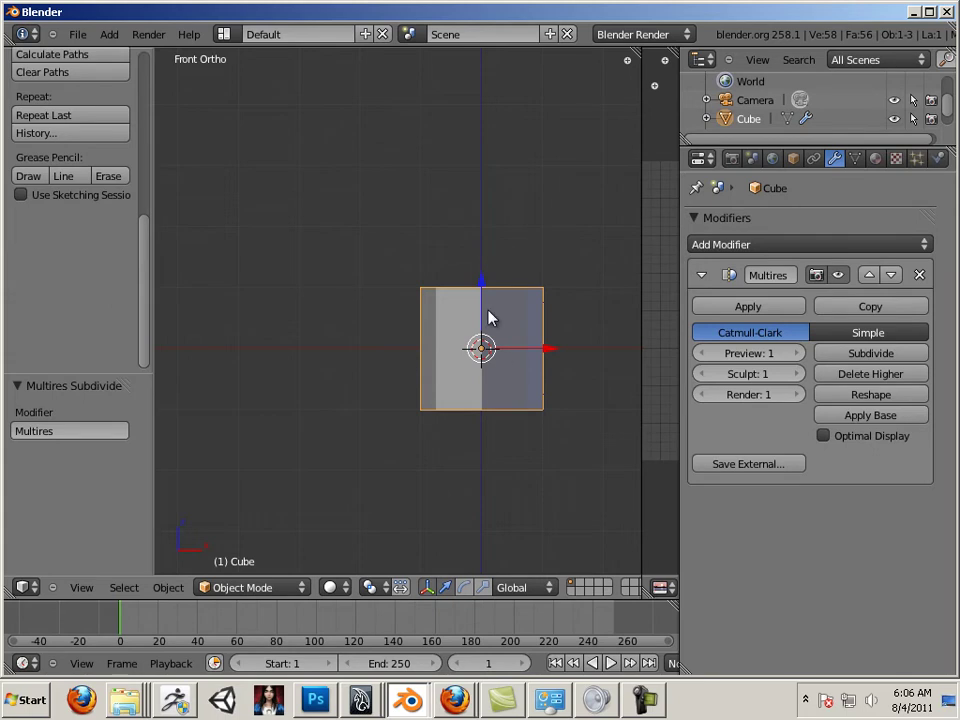
{"action": "key", "text": "KP_3"}
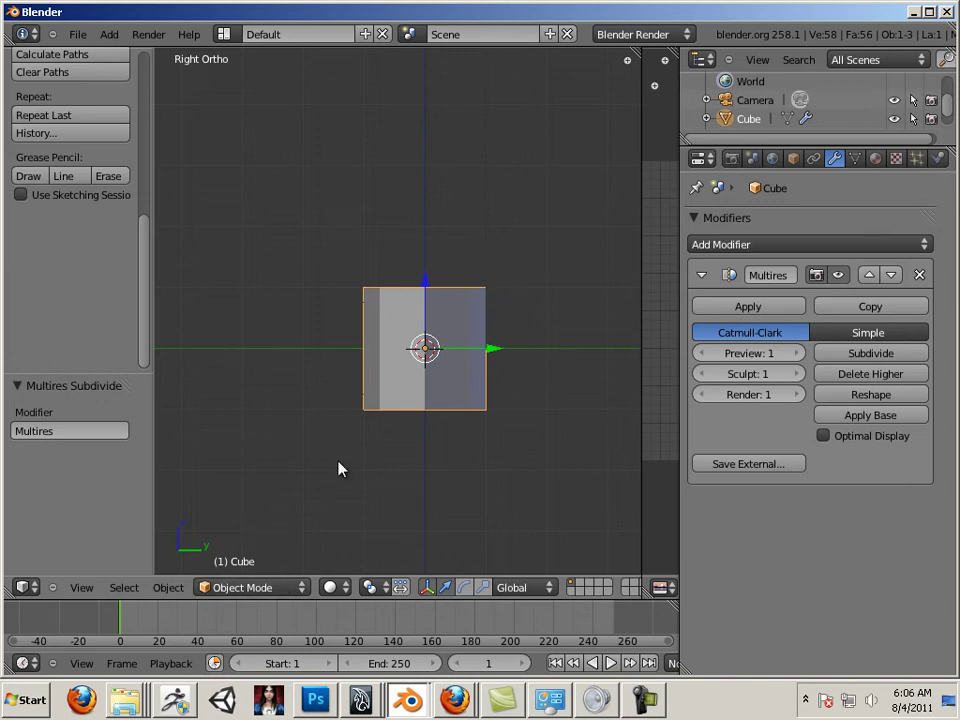
Step: Switch the cube from the mode dropdown into Sculpt Mode
{"action": "left_click", "coordinate": [218, 589]}
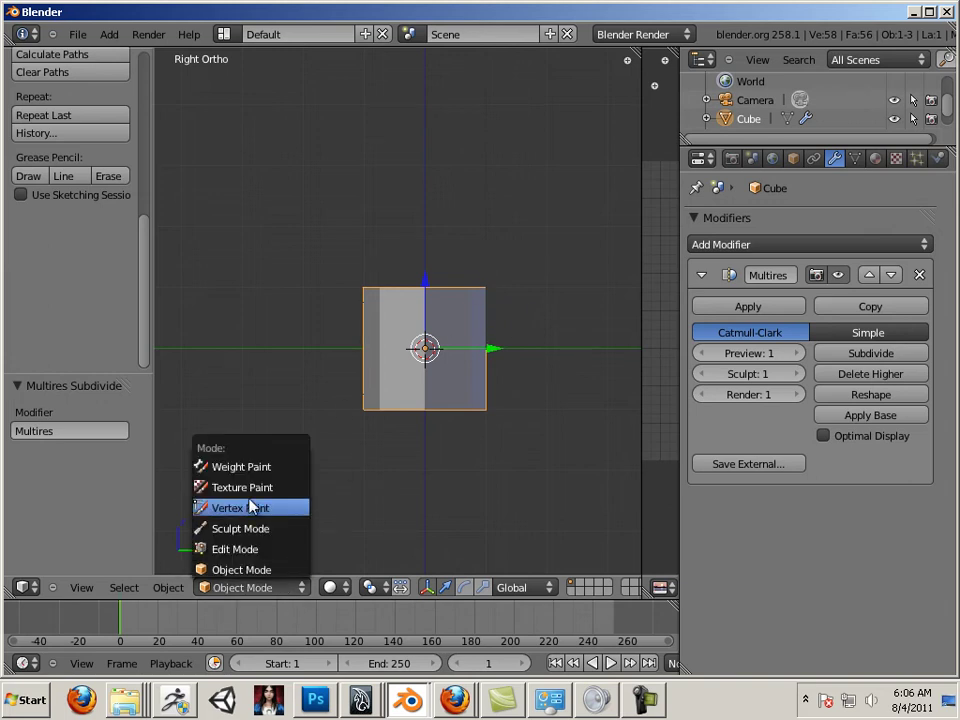
{"action": "left_click", "coordinate": [258, 530]}
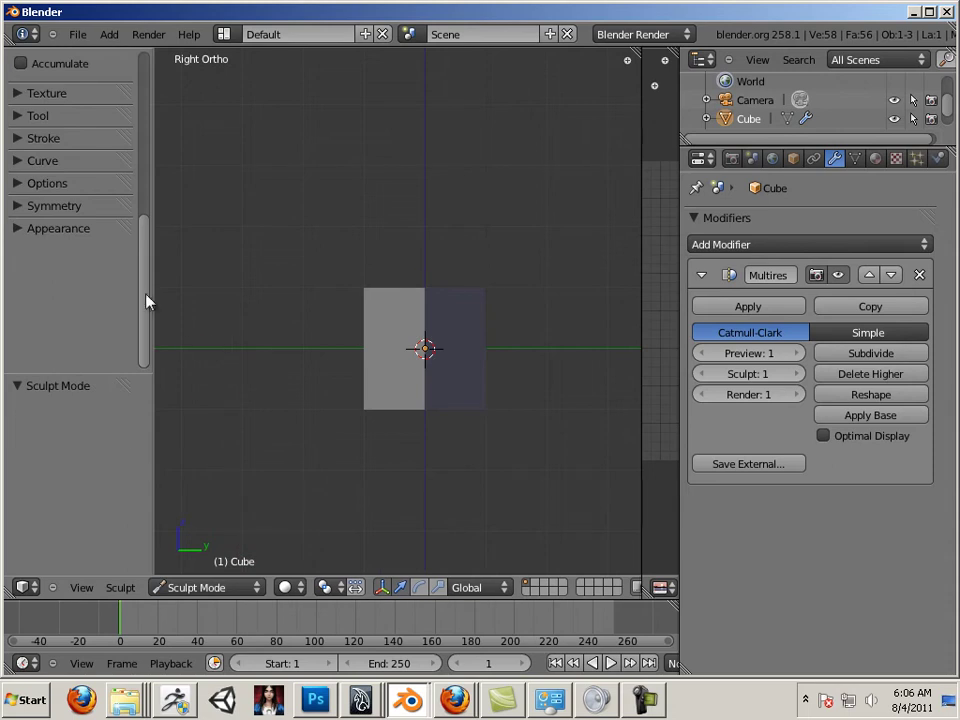
{"action": "scroll", "coordinate": [148, 274], "scroll_direction": "up", "scroll_amount": 2}
{"action": "left_click_drag", "start_coordinate": [148, 274], "coordinate": [137, 116]}
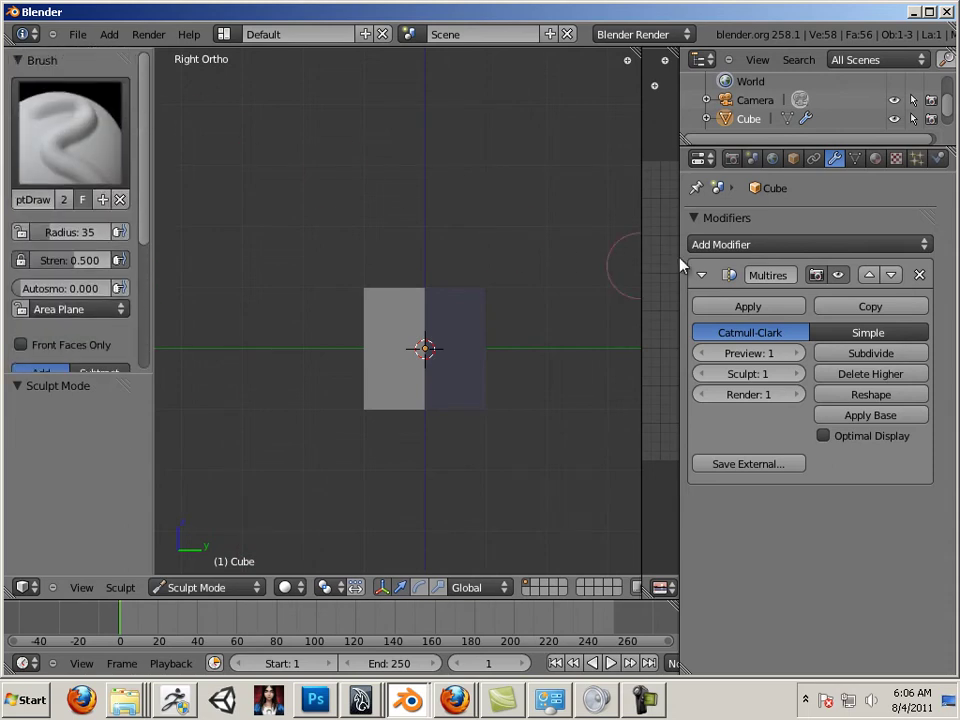
Step: Turn on Wire display in the cube's Object properties to overlay its wireframe
{"action": "left_click", "coordinate": [794, 160]}
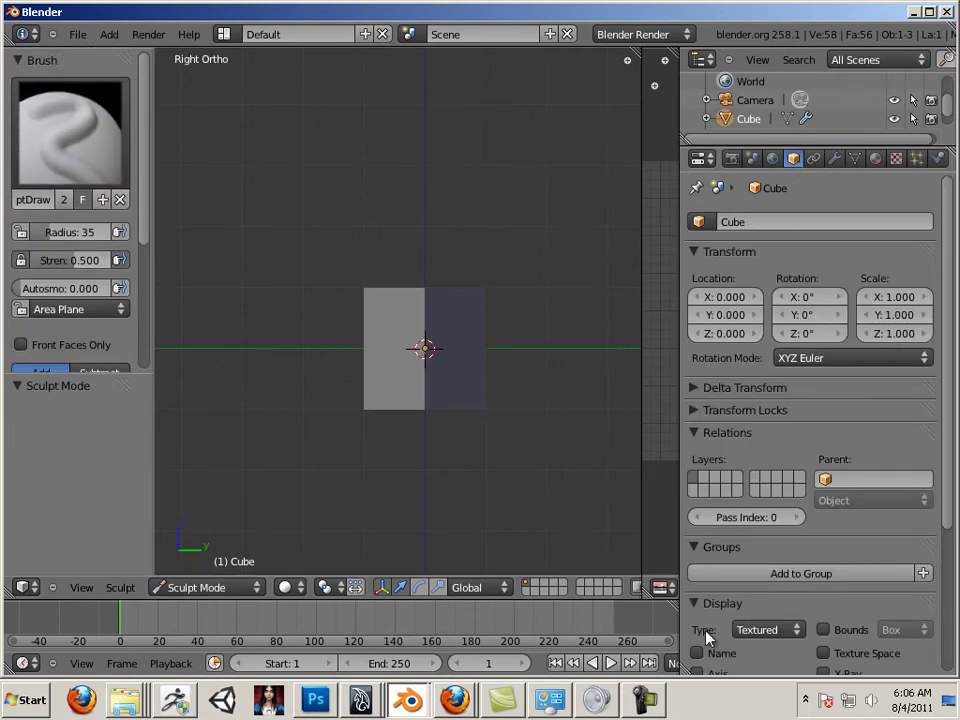
{"action": "scroll", "coordinate": [949, 450], "scroll_direction": "down", "scroll_amount": 3}
{"action": "left_click", "coordinate": [697, 580]}
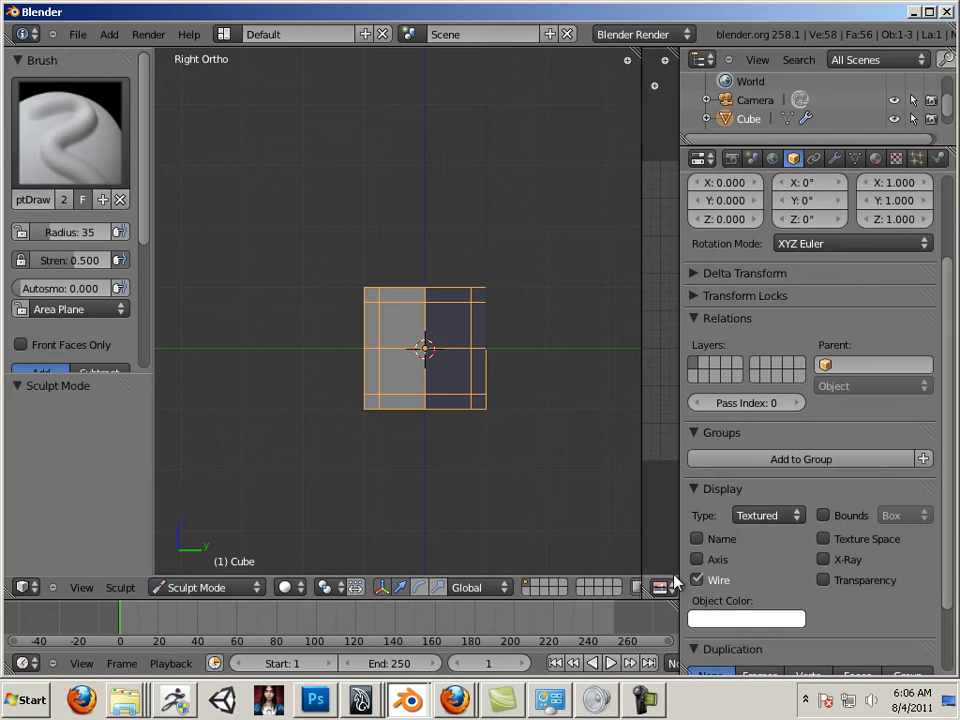
Step: Pick the Grab brush, adjust its size, and undo a test stroke
{"action": "left_click", "coordinate": [106, 165]}
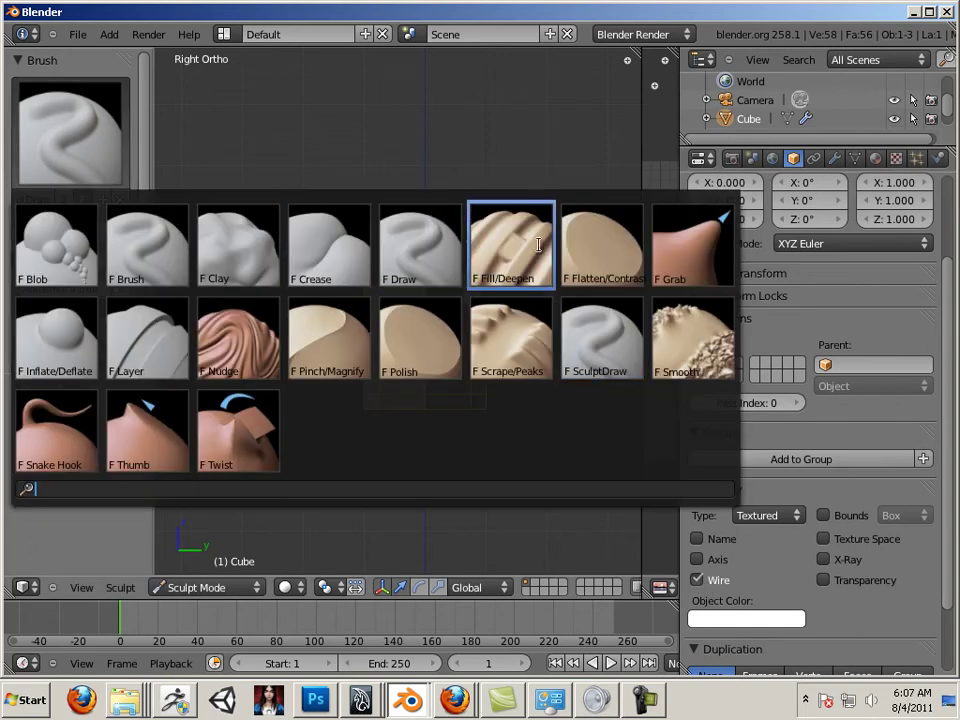
{"action": "left_click", "coordinate": [690, 240]}
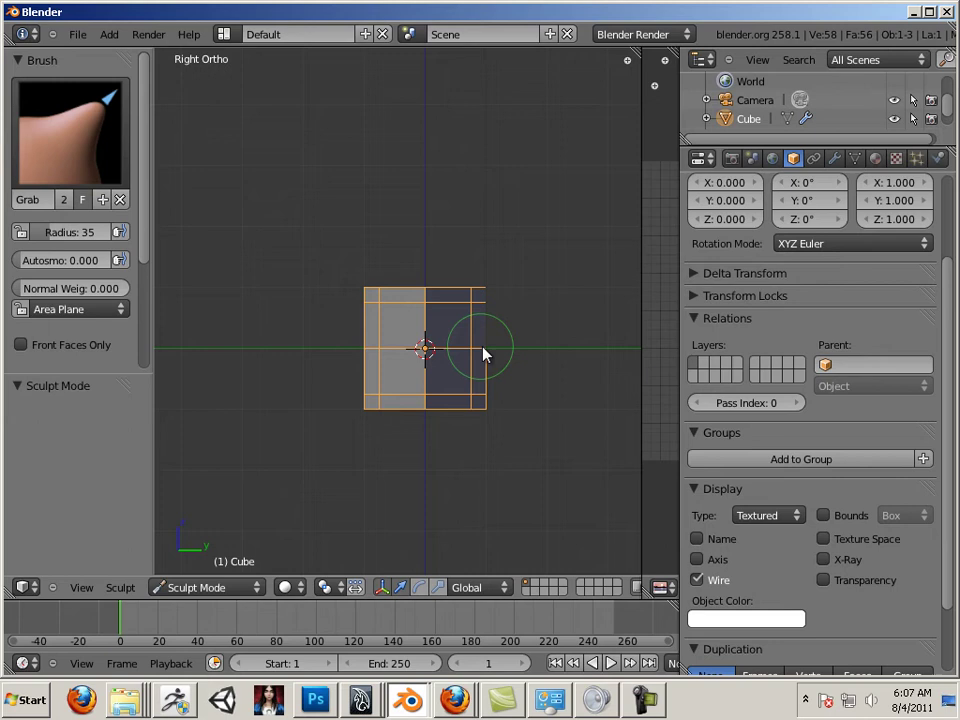
{"action": "key", "text": "bracketright"}
{"action": "key", "text": "bracketright"}
{"action": "key", "text": "bracketright"}
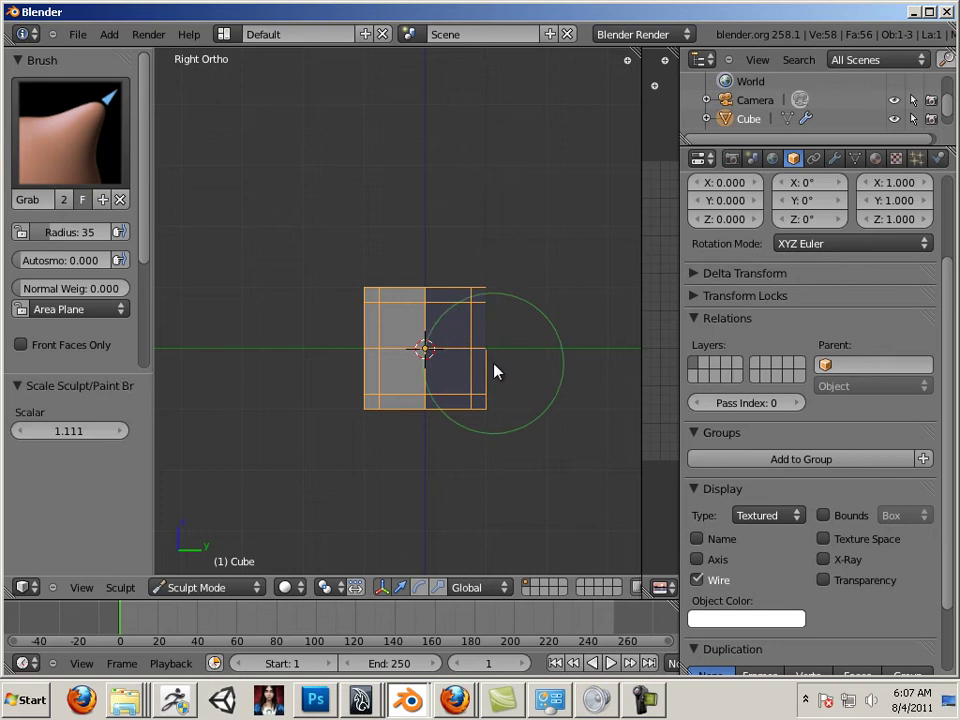
{"action": "key", "text": "bracketleft"}
{"action": "key", "text": "bracketleft"}
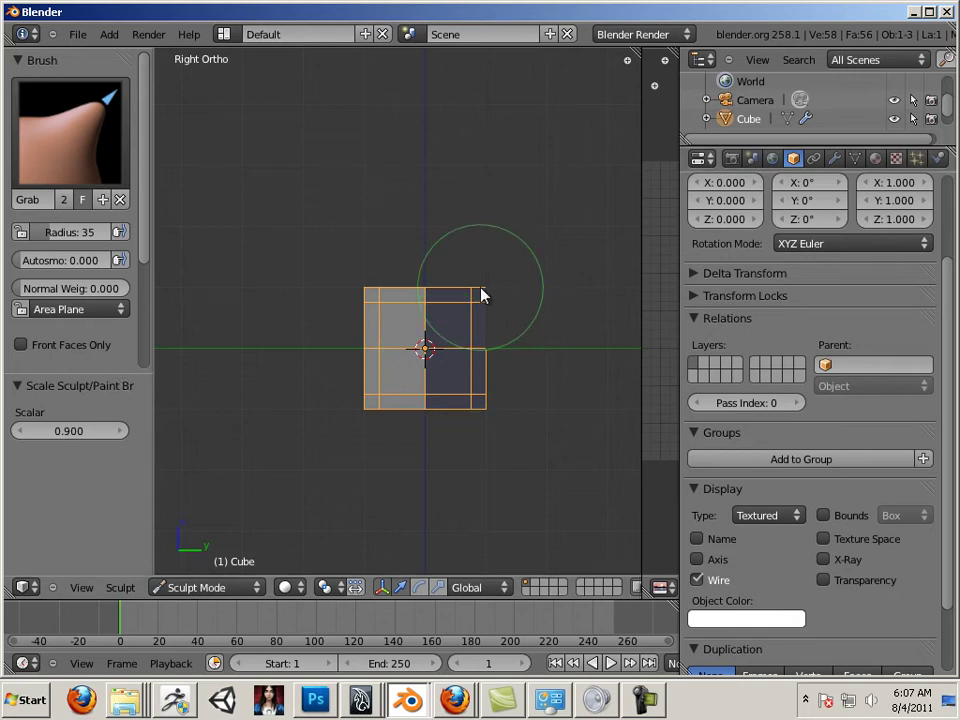
{"action": "mouse_move", "coordinate": [484, 296]}
{"action": "left_mouse_down"}
{"action": "mouse_move", "coordinate": [497, 283]}
{"action": "mouse_move", "coordinate": [510, 208]}
{"action": "mouse_move", "coordinate": [507, 239]}
{"action": "left_mouse_up"}
{"action": "key", "text": "ctrl+z"}
{"action": "key", "text": "ctrl+z"}
{"action": "key", "text": "ctrl+z"}
{"action": "key", "text": "ctrl+z"}
{"action": "key", "text": "ctrl+z"}
{"action": "key", "text": "ctrl+z"}
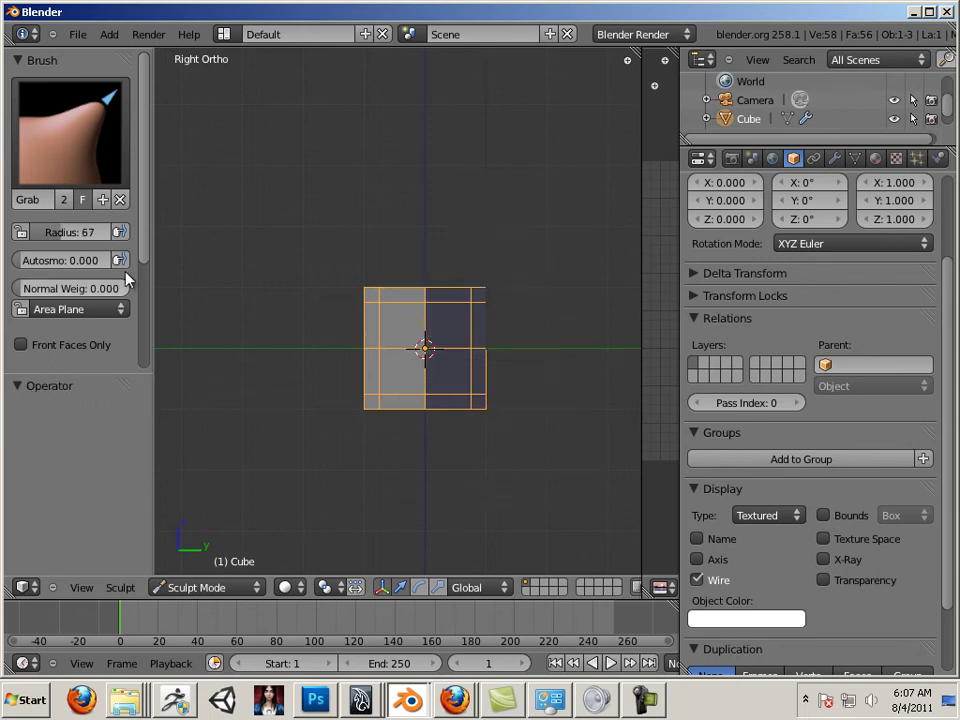
Step: Expand the Stroke and Symmetry panels in the tool shelf to enable Mirror X
{"action": "scroll", "coordinate": [135, 306], "scroll_direction": "down", "scroll_amount": 5}
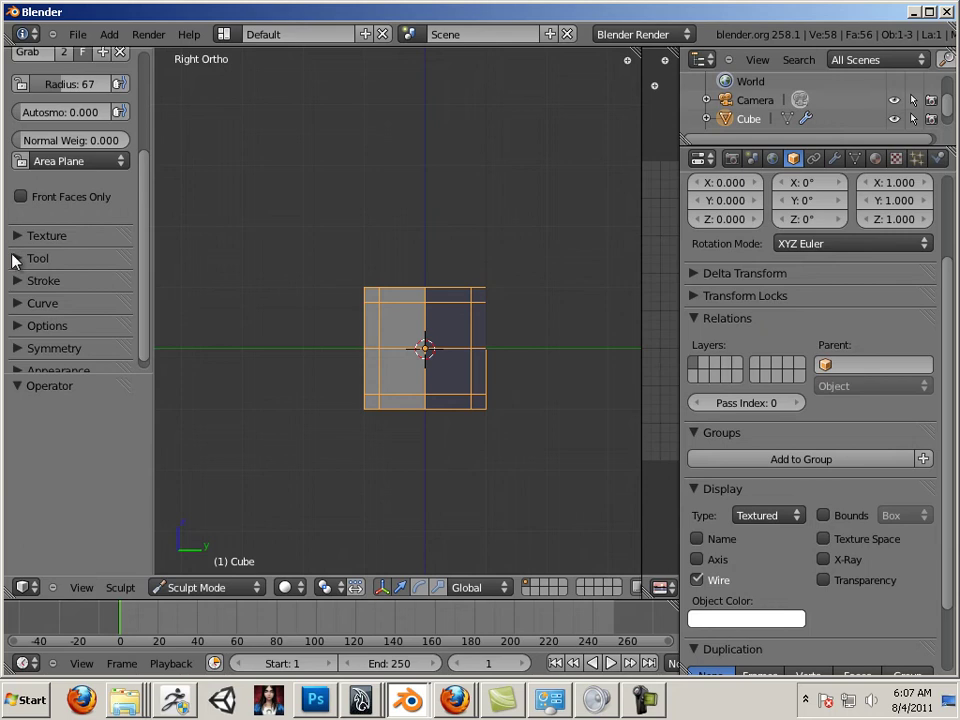
{"action": "left_click", "coordinate": [24, 283]}
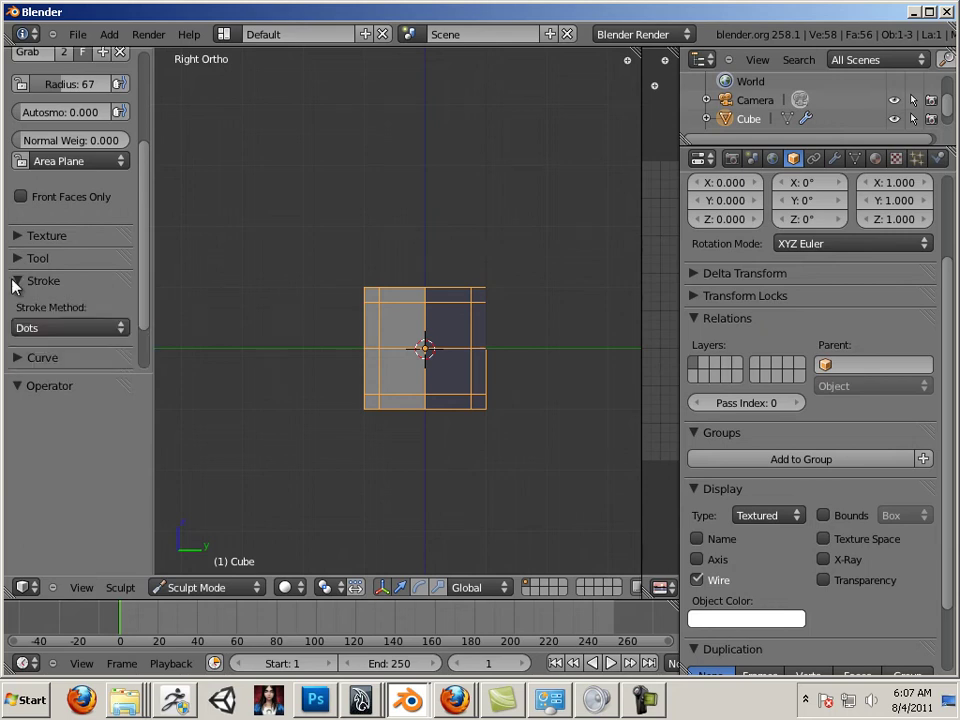
{"action": "scroll", "coordinate": [98, 330], "scroll_direction": "down", "scroll_amount": 3}
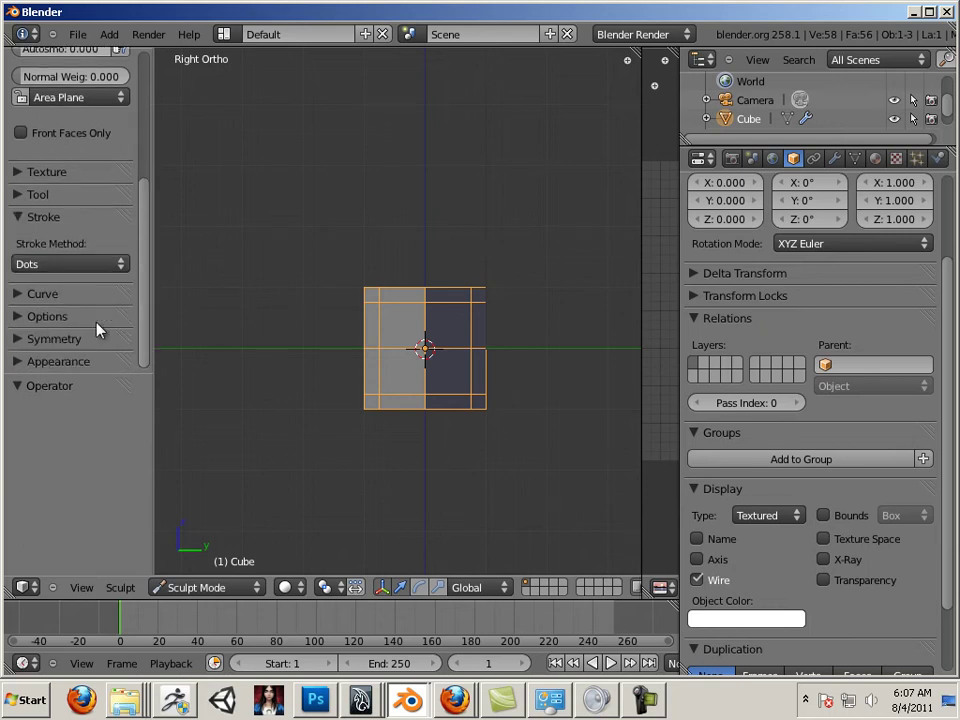
{"action": "left_click", "coordinate": [22, 340]}
{"action": "scroll", "coordinate": [143, 290], "scroll_direction": "down", "scroll_amount": 6}
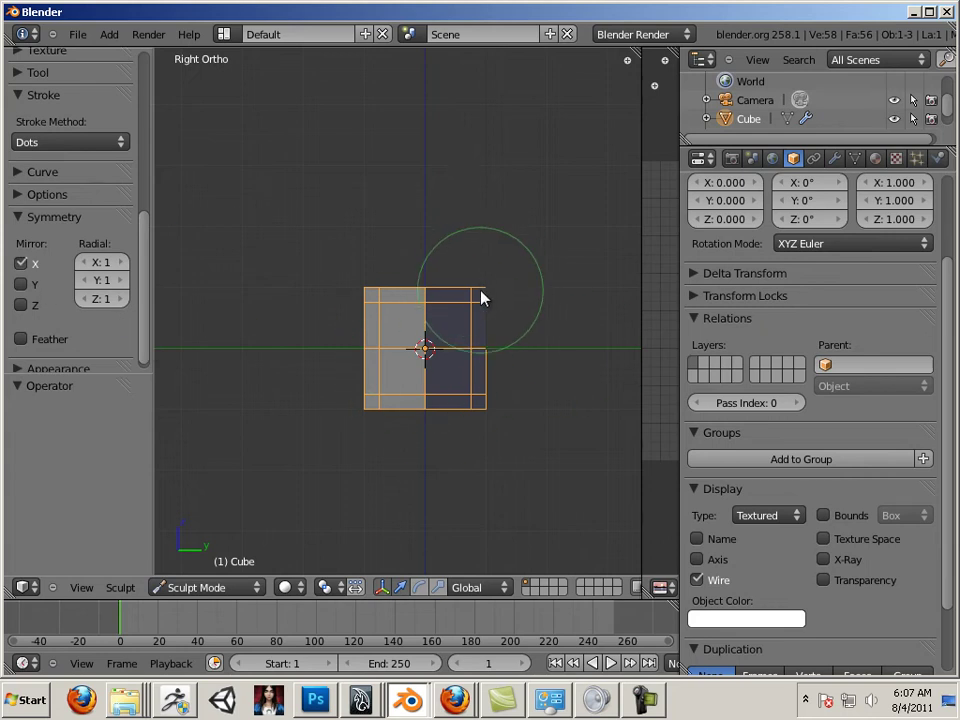
Step: Pull the upper-right part outward, dent the left side and narrow the middle into a waist
{"action": "left_click_drag", "start_coordinate": [482, 298], "coordinate": [503, 243]}
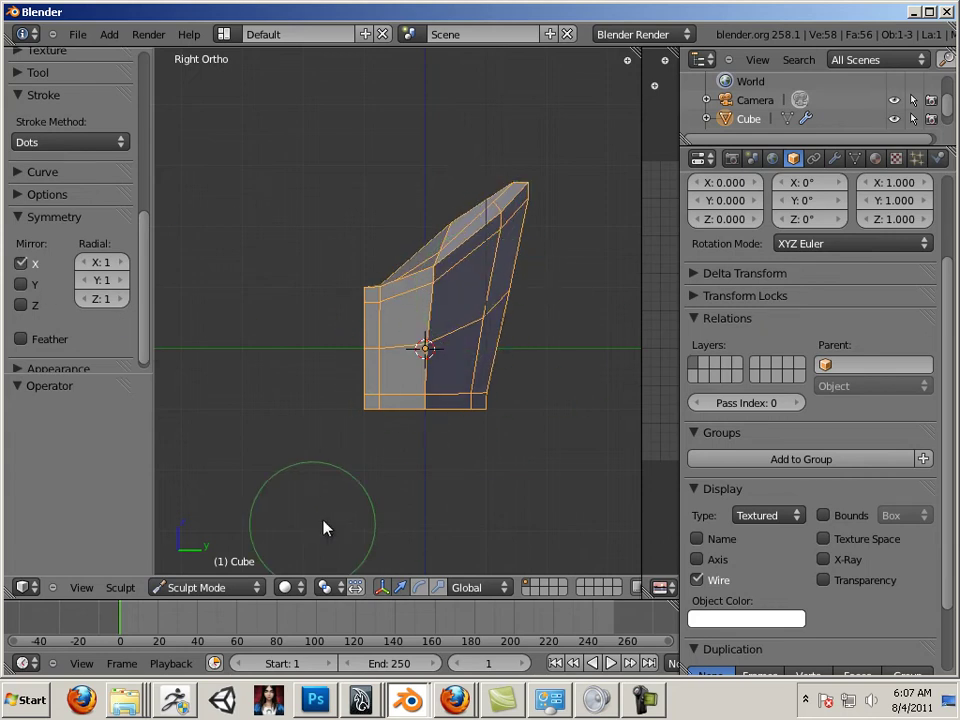
{"action": "mouse_move", "coordinate": [323, 520]}
{"action": "middle_mouse_down"}
{"action": "mouse_move", "coordinate": [323, 471]}
{"action": "mouse_move", "coordinate": [543, 510]}
{"action": "mouse_move", "coordinate": [236, 529]}
{"action": "mouse_move", "coordinate": [369, 328]}
{"action": "middle_mouse_up"}
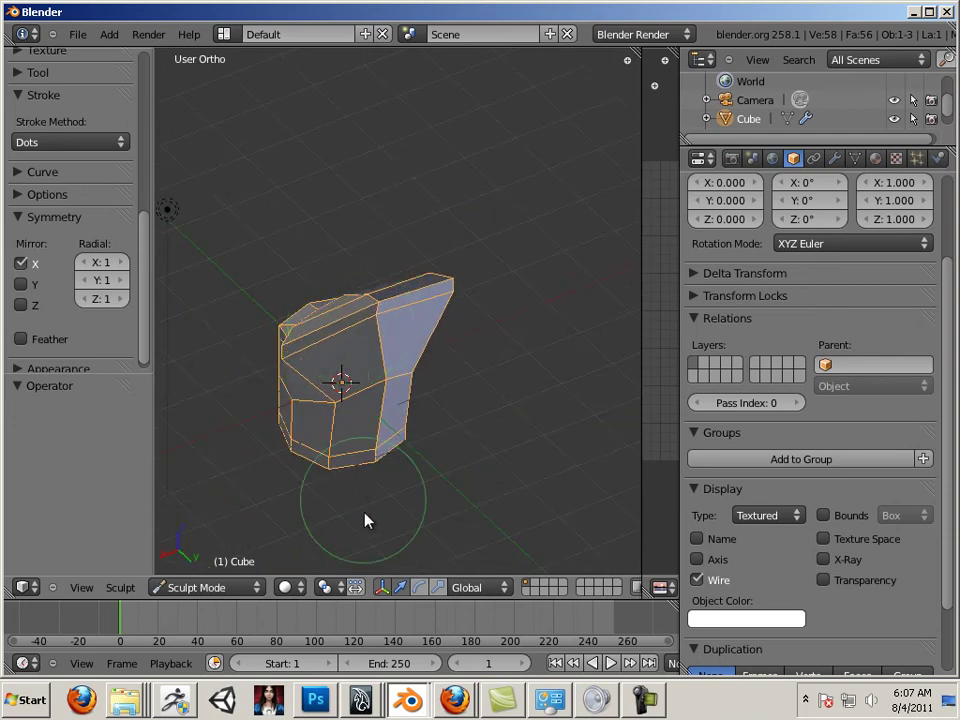
{"action": "mouse_move", "coordinate": [364, 519]}
{"action": "middle_mouse_down"}
{"action": "mouse_move", "coordinate": [471, 422]}
{"action": "mouse_move", "coordinate": [455, 397]}
{"action": "mouse_move", "coordinate": [489, 433]}
{"action": "mouse_move", "coordinate": [476, 499]}
{"action": "mouse_move", "coordinate": [441, 491]}
{"action": "mouse_move", "coordinate": [352, 420]}
{"action": "mouse_move", "coordinate": [379, 484]}
{"action": "mouse_move", "coordinate": [336, 465]}
{"action": "middle_mouse_up"}
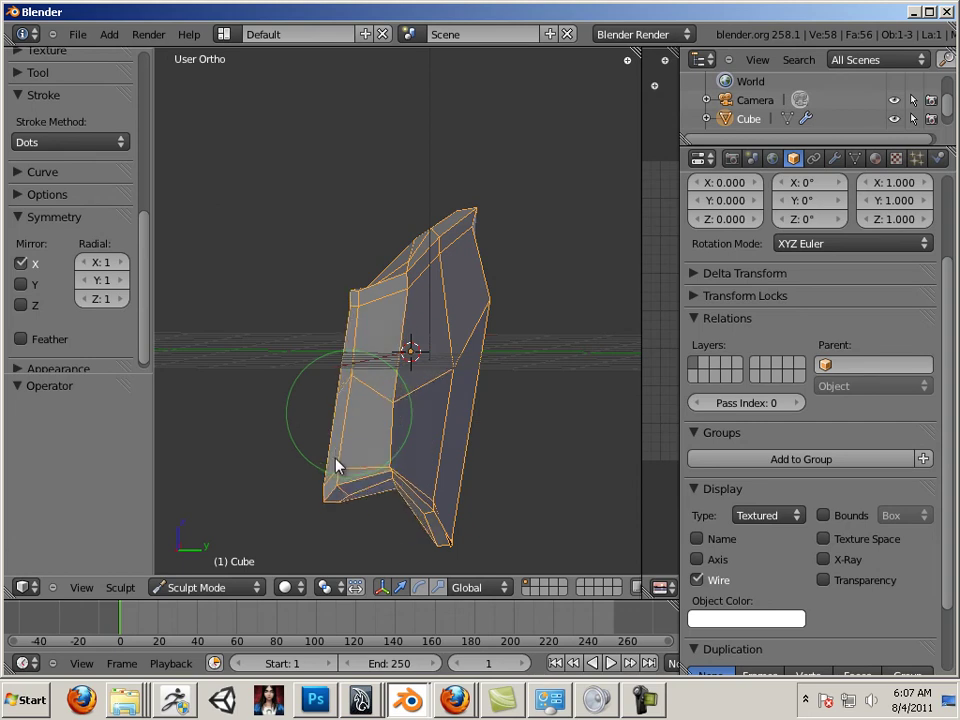
{"action": "mouse_move", "coordinate": [281, 497]}
{"action": "middle_mouse_down"}
{"action": "mouse_move", "coordinate": [342, 513]}
{"action": "mouse_move", "coordinate": [411, 392]}
{"action": "middle_mouse_up"}
{"action": "mouse_move", "coordinate": [411, 392]}
{"action": "left_mouse_down"}
{"action": "mouse_move", "coordinate": [399, 390]}
{"action": "mouse_move", "coordinate": [408, 390]}
{"action": "left_mouse_up"}
{"action": "mouse_move", "coordinate": [386, 401]}
{"action": "middle_mouse_down"}
{"action": "mouse_move", "coordinate": [540, 384]}
{"action": "mouse_move", "coordinate": [484, 450]}
{"action": "mouse_move", "coordinate": [537, 356]}
{"action": "middle_mouse_up"}
{"action": "mouse_move", "coordinate": [536, 356]}
{"action": "left_mouse_down"}
{"action": "mouse_move", "coordinate": [506, 313]}
{"action": "mouse_move", "coordinate": [528, 292]}
{"action": "left_mouse_up"}
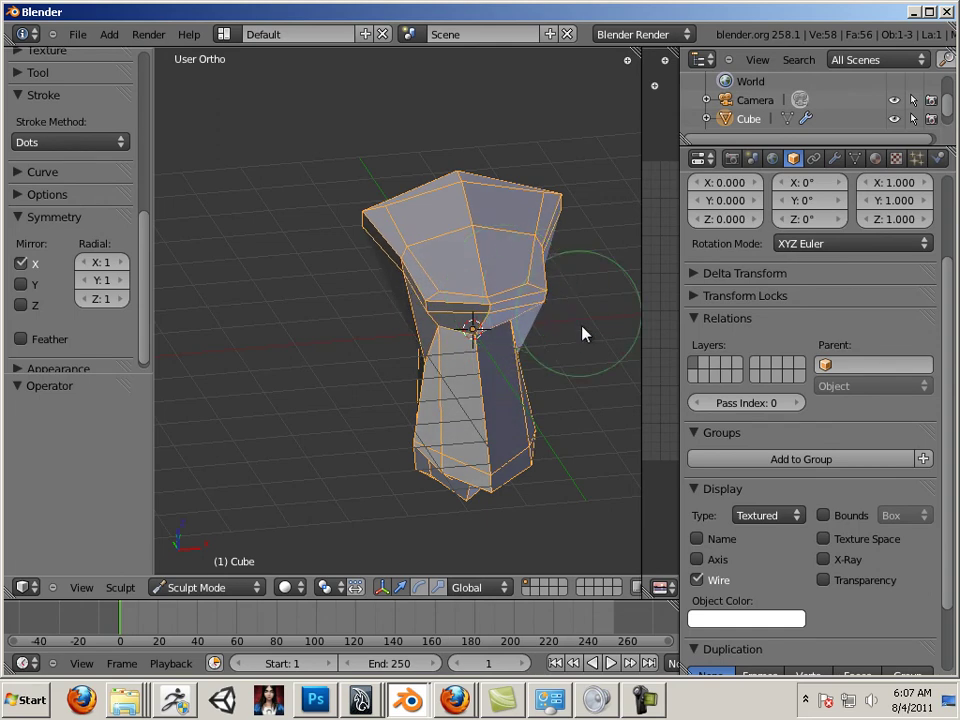
Step: Bulk out and heighten the upper head, then extend the lower end rightward
{"action": "middle_click_drag", "start_coordinate": [583, 332], "coordinate": [420, 358]}
{"action": "mouse_move", "coordinate": [420, 358]}
{"action": "left_mouse_down"}
{"action": "mouse_move", "coordinate": [418, 366]}
{"action": "mouse_move", "coordinate": [548, 293]}
{"action": "mouse_move", "coordinate": [553, 313]}
{"action": "mouse_move", "coordinate": [520, 252]}
{"action": "mouse_move", "coordinate": [540, 221]}
{"action": "mouse_move", "coordinate": [587, 291]}
{"action": "left_mouse_up"}
{"action": "mouse_move", "coordinate": [587, 291]}
{"action": "middle_mouse_down"}
{"action": "mouse_move", "coordinate": [390, 289]}
{"action": "mouse_move", "coordinate": [373, 268]}
{"action": "middle_mouse_up"}
{"action": "mouse_move", "coordinate": [373, 268]}
{"action": "left_mouse_down"}
{"action": "mouse_move", "coordinate": [356, 253]}
{"action": "mouse_move", "coordinate": [386, 300]}
{"action": "left_mouse_up"}
{"action": "mouse_move", "coordinate": [386, 300]}
{"action": "middle_mouse_down"}
{"action": "mouse_move", "coordinate": [513, 332]}
{"action": "mouse_move", "coordinate": [525, 388]}
{"action": "mouse_move", "coordinate": [403, 459]}
{"action": "middle_mouse_up"}
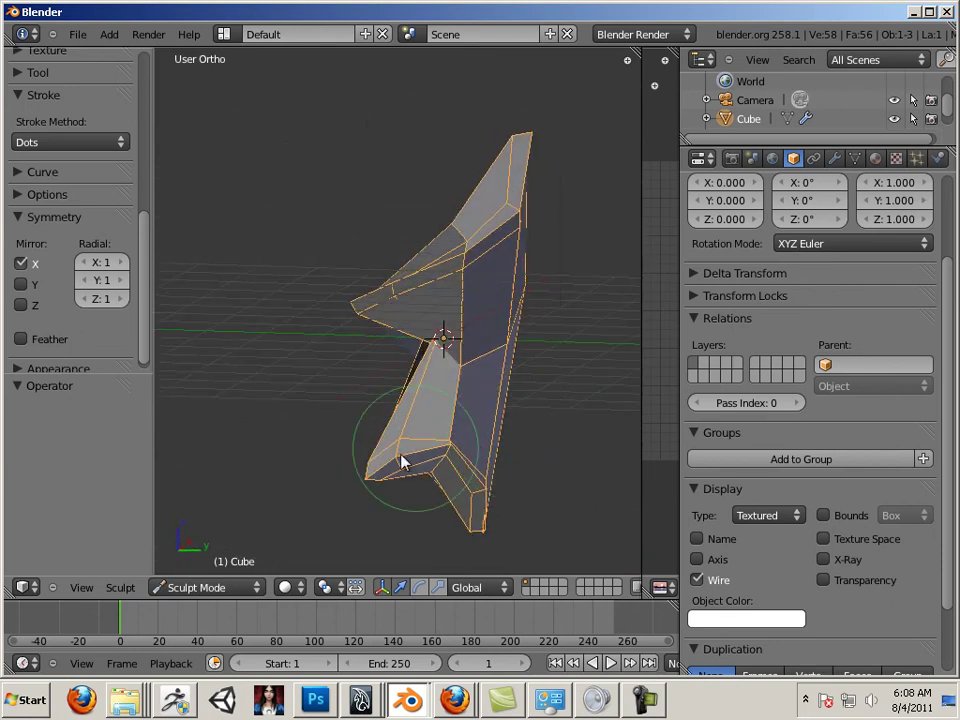
{"action": "mouse_move", "coordinate": [432, 477]}
{"action": "left_mouse_down"}
{"action": "mouse_move", "coordinate": [483, 521]}
{"action": "mouse_move", "coordinate": [480, 529]}
{"action": "mouse_move", "coordinate": [520, 507]}
{"action": "left_mouse_up"}
Step: Widen the lower body, push the beak up, and widen the upper part symmetrically
{"action": "mouse_move", "coordinate": [514, 508]}
{"action": "middle_mouse_down"}
{"action": "mouse_move", "coordinate": [369, 476]}
{"action": "mouse_move", "coordinate": [424, 452]}
{"action": "mouse_move", "coordinate": [565, 486]}
{"action": "middle_mouse_up"}
{"action": "mouse_move", "coordinate": [546, 489]}
{"action": "left_mouse_down"}
{"action": "mouse_move", "coordinate": [570, 480]}
{"action": "mouse_move", "coordinate": [576, 418]}
{"action": "left_mouse_up"}
{"action": "mouse_move", "coordinate": [576, 418]}
{"action": "middle_mouse_down"}
{"action": "mouse_move", "coordinate": [383, 460]}
{"action": "mouse_move", "coordinate": [508, 549]}
{"action": "mouse_move", "coordinate": [306, 467]}
{"action": "mouse_move", "coordinate": [444, 401]}
{"action": "mouse_move", "coordinate": [549, 409]}
{"action": "mouse_move", "coordinate": [465, 401]}
{"action": "middle_mouse_up"}
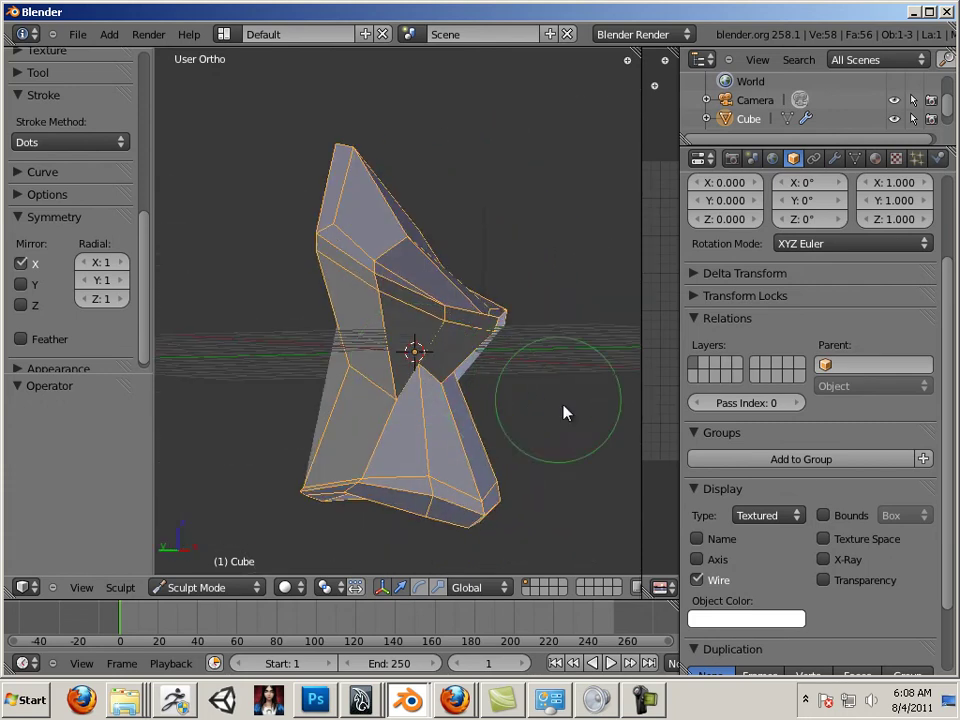
{"action": "middle_click_drag", "start_coordinate": [564, 411], "coordinate": [493, 430]}
{"action": "mouse_move", "coordinate": [493, 430]}
{"action": "left_mouse_down"}
{"action": "mouse_move", "coordinate": [504, 418]}
{"action": "mouse_move", "coordinate": [448, 274]}
{"action": "mouse_move", "coordinate": [447, 287]}
{"action": "left_mouse_up"}
{"action": "mouse_move", "coordinate": [450, 285]}
{"action": "middle_mouse_down"}
{"action": "mouse_move", "coordinate": [356, 313]}
{"action": "mouse_move", "coordinate": [489, 304]}
{"action": "middle_mouse_up"}
{"action": "mouse_move", "coordinate": [549, 281]}
{"action": "left_mouse_down"}
{"action": "mouse_move", "coordinate": [544, 266]}
{"action": "mouse_move", "coordinate": [585, 282]}
{"action": "left_mouse_up"}
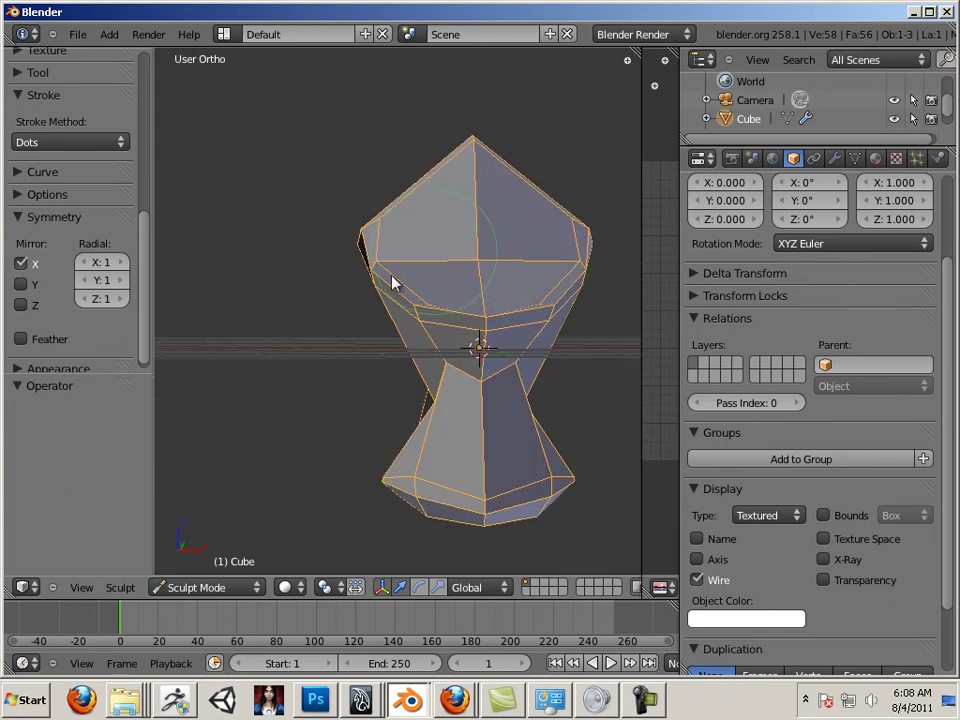
{"action": "mouse_move", "coordinate": [392, 279]}
{"action": "middle_mouse_down"}
{"action": "mouse_move", "coordinate": [154, 407]}
{"action": "mouse_move", "coordinate": [590, 412]}
{"action": "mouse_move", "coordinate": [529, 435]}
{"action": "mouse_move", "coordinate": [591, 437]}
{"action": "middle_mouse_up"}
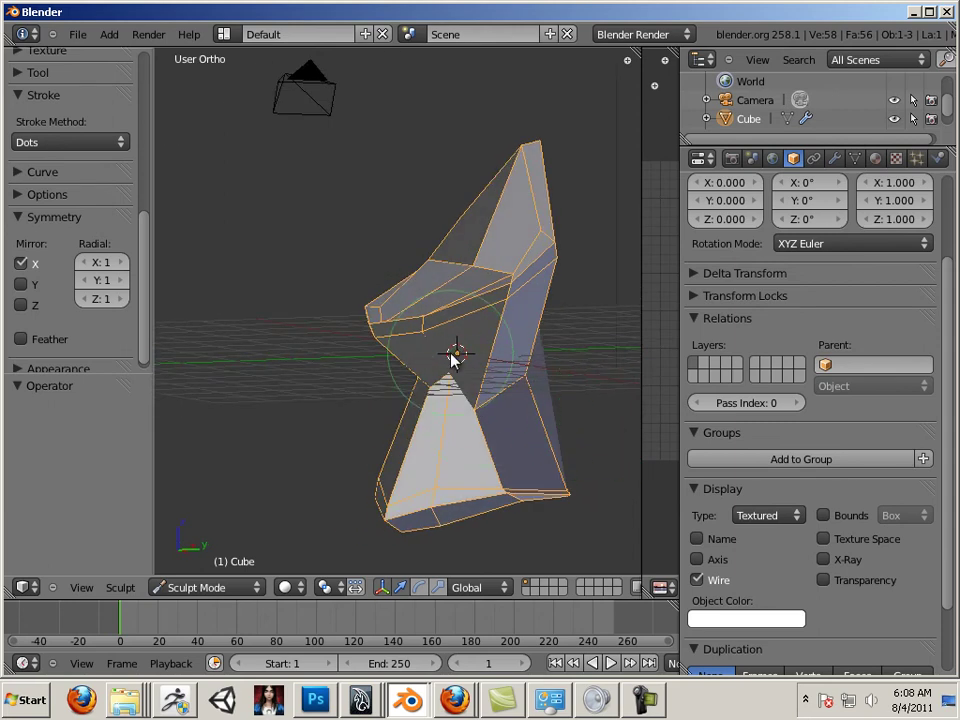
Step: Toggle between the base cube and the sculpted shape to compare them
{"action": "key", "text": "Tab"}
{"action": "key", "text": "Tab"}
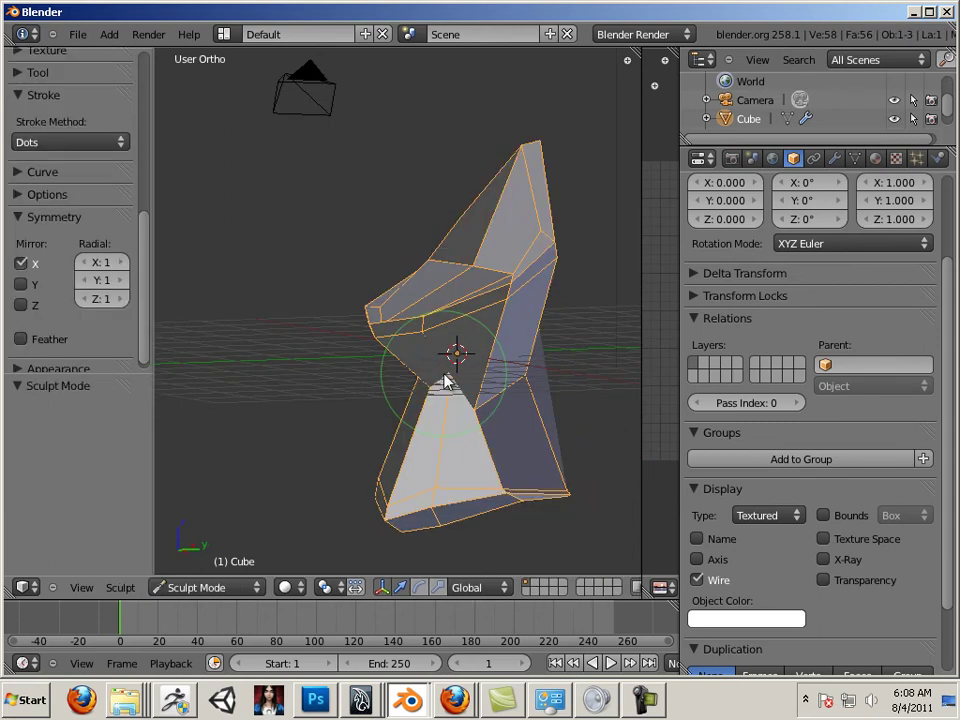
{"action": "key", "text": "Tab"}
{"action": "key", "text": "Tab"}
{"action": "key", "text": "Tab"}
{"action": "key", "text": "Tab"}
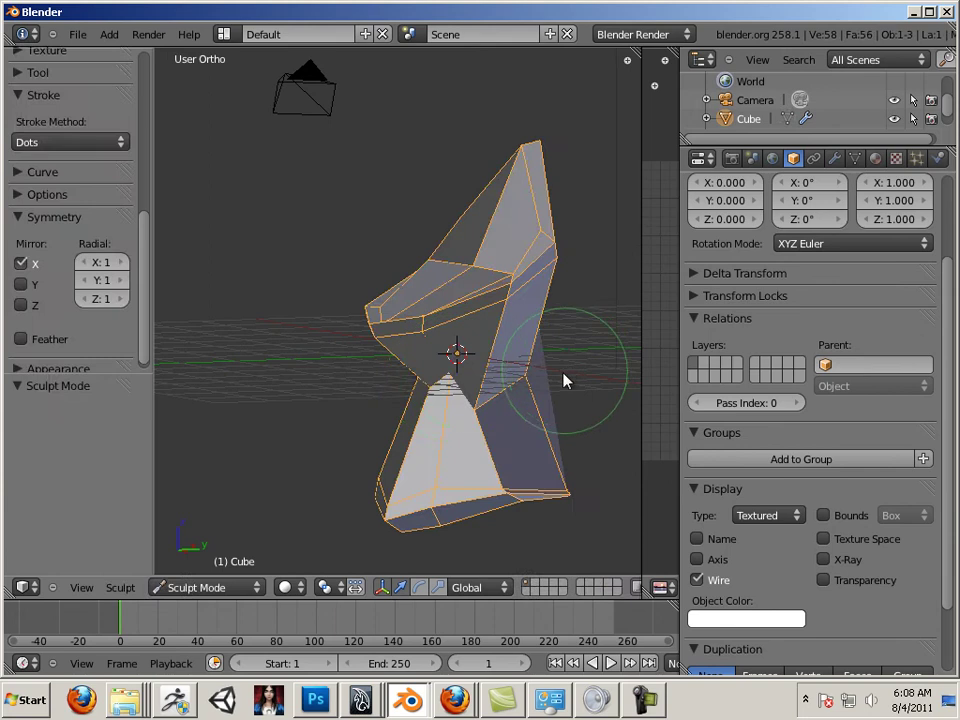
{"action": "key", "text": "Tab"}
{"action": "key", "text": "Tab"}
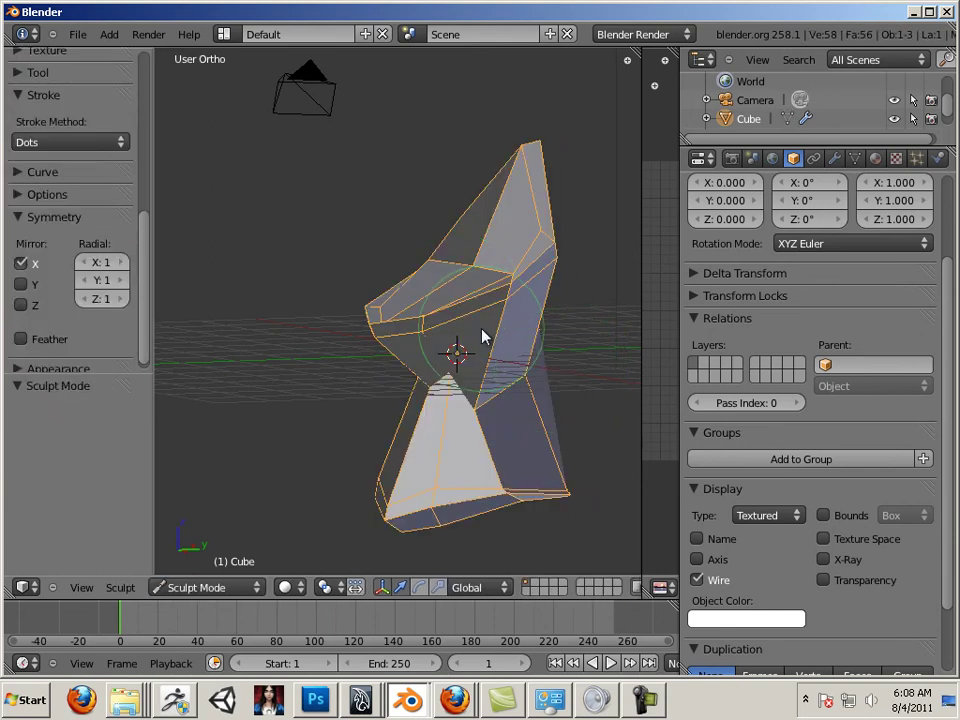
{"action": "key", "text": "Tab"}
{"action": "key", "text": "Tab"}
Step: Return the cube to Object Mode and check its unchanged base mesh in Edit Mode
{"action": "left_click", "coordinate": [232, 587]}
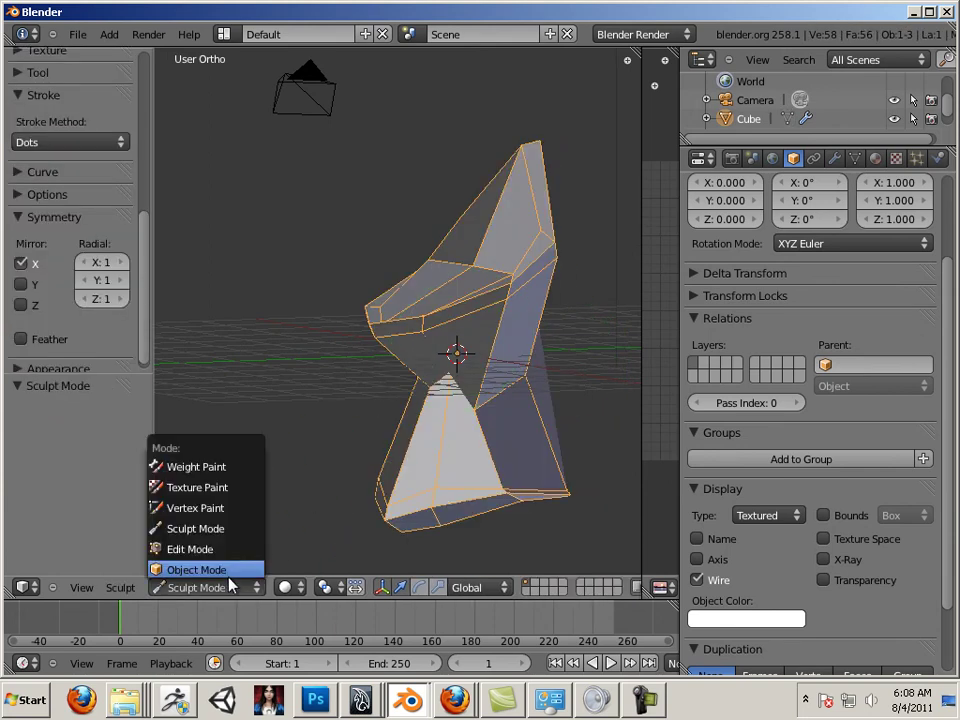
{"action": "left_click", "coordinate": [205, 569]}
{"action": "middle_click_drag", "start_coordinate": [530, 390], "coordinate": [467, 364], "text": "shift"}
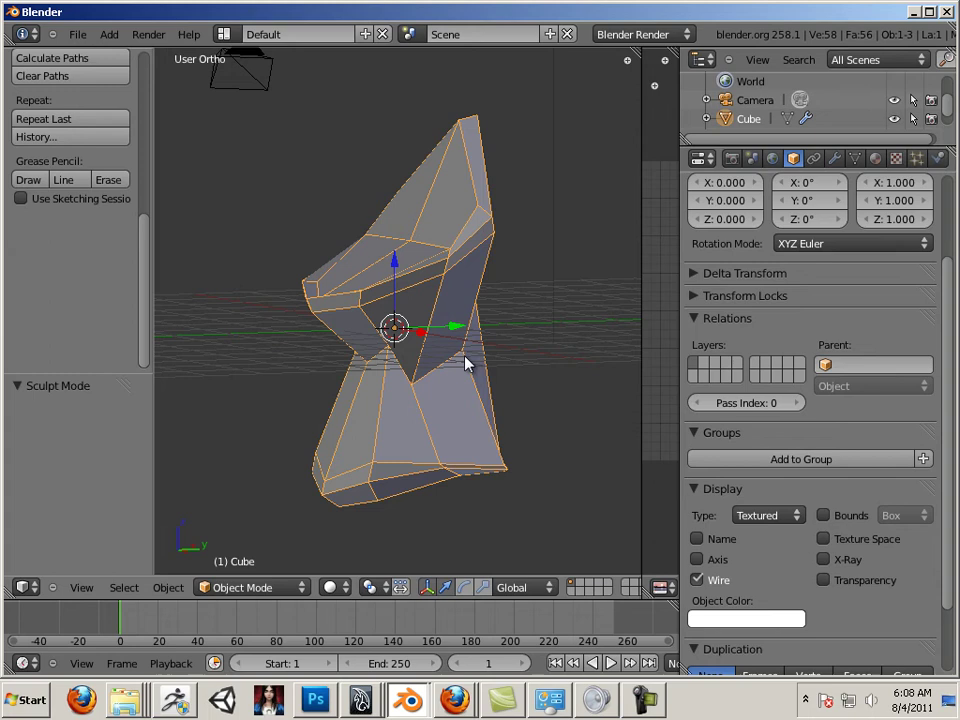
{"action": "key", "text": "Tab"}
{"action": "key", "text": "Tab"}
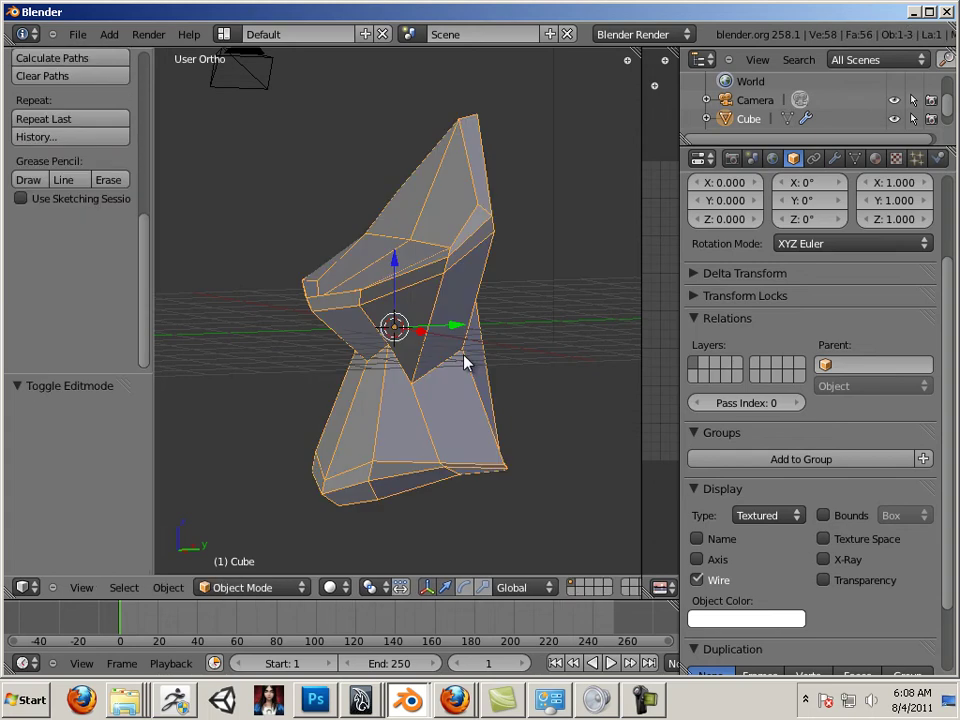
{"action": "key", "text": "Tab"}
{"action": "key", "text": "Tab"}
{"action": "key", "text": "Tab"}
{"action": "key", "text": "Tab"}
Step: Use Apply Base on the Multires modifier, then apply it permanently
{"action": "left_click", "coordinate": [834, 158]}
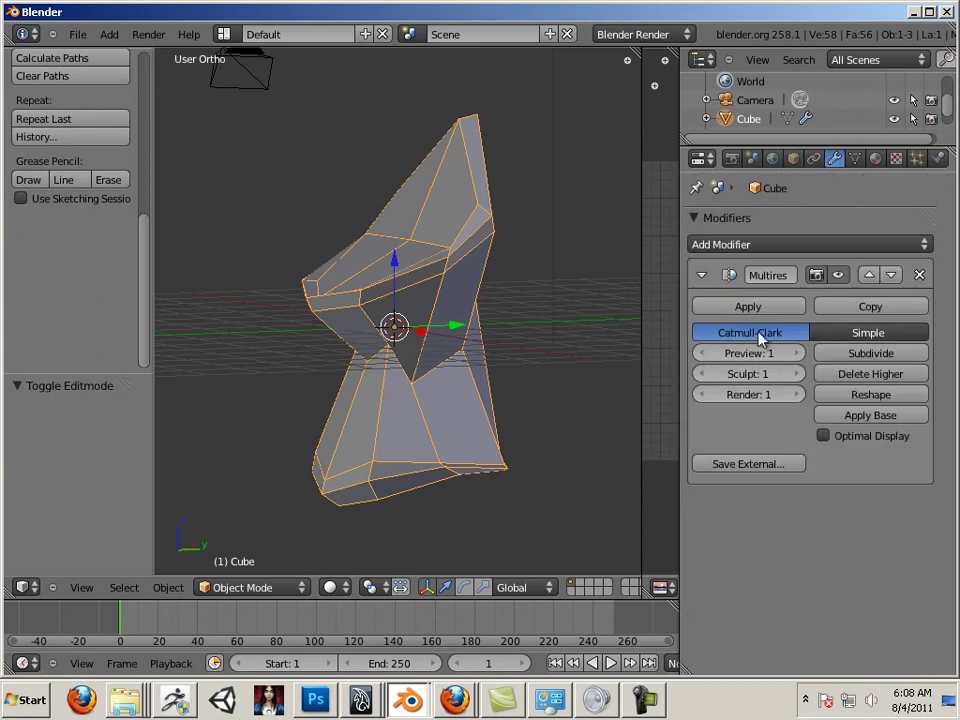
{"action": "left_click", "coordinate": [838, 418]}
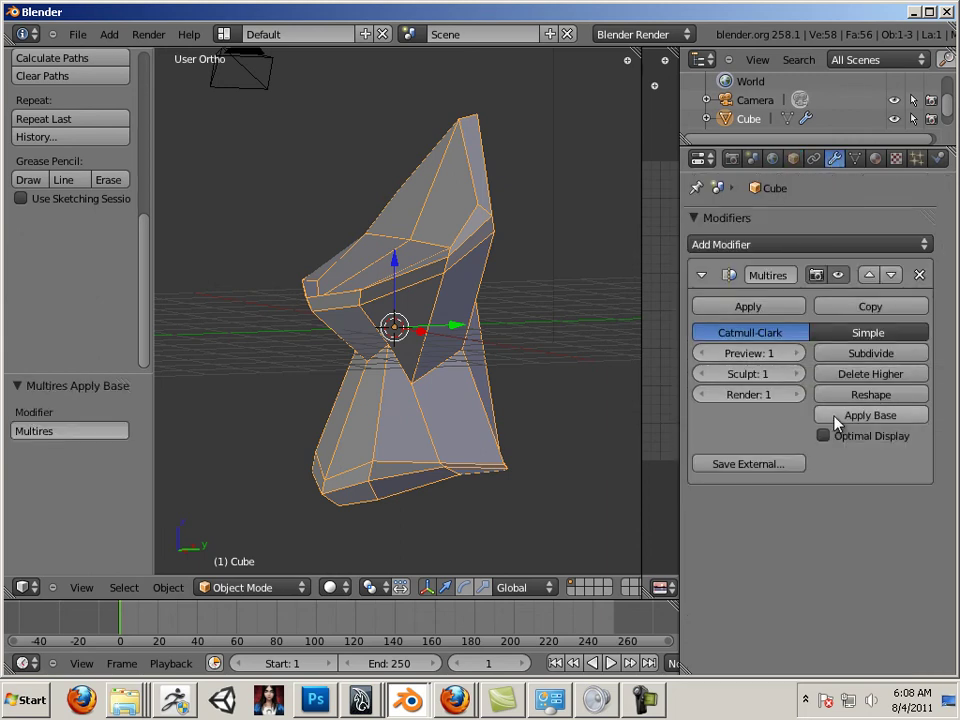
{"action": "key", "text": "Tab"}
{"action": "key", "text": "Tab"}
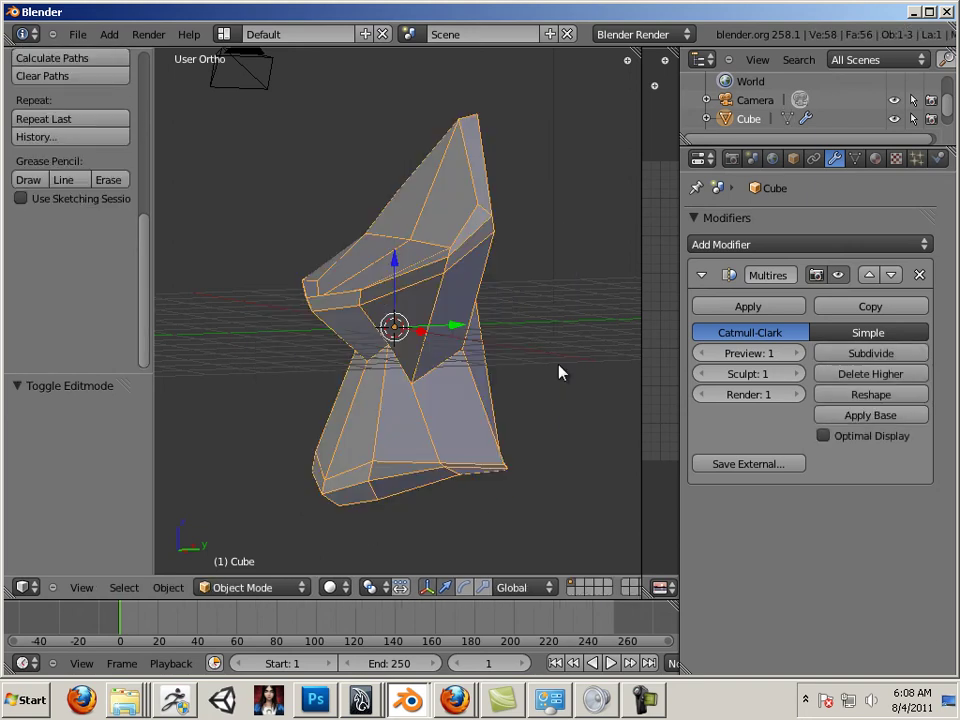
{"action": "key", "text": "Tab"}
{"action": "key", "text": "Tab"}
{"action": "key", "text": "Tab"}
{"action": "left_click", "coordinate": [750, 307]}
{"action": "middle_click_drag", "start_coordinate": [508, 302], "coordinate": [452, 308]}
{"action": "middle_click_drag", "start_coordinate": [265, 258], "coordinate": [367, 293]}
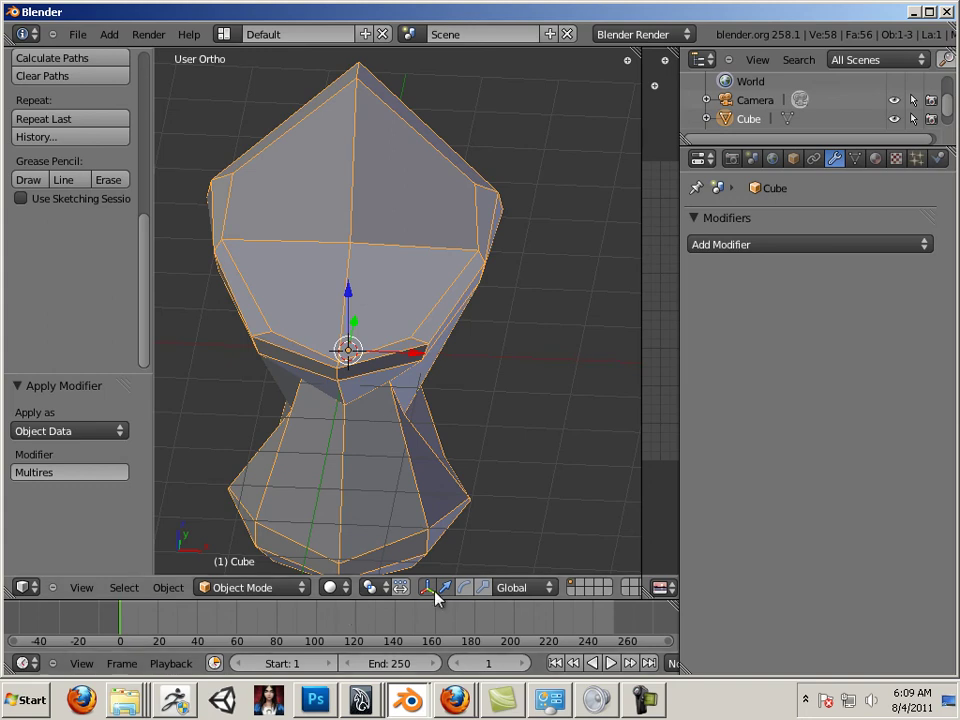
Step: In Edit Mode, select the four faces on the front of the head
{"action": "key", "text": "Tab"}
{"action": "right_click", "coordinate": [390, 290]}
{"action": "right_click", "coordinate": [388, 182], "text": "shift"}
{"action": "right_click", "coordinate": [336, 199], "text": "shift"}
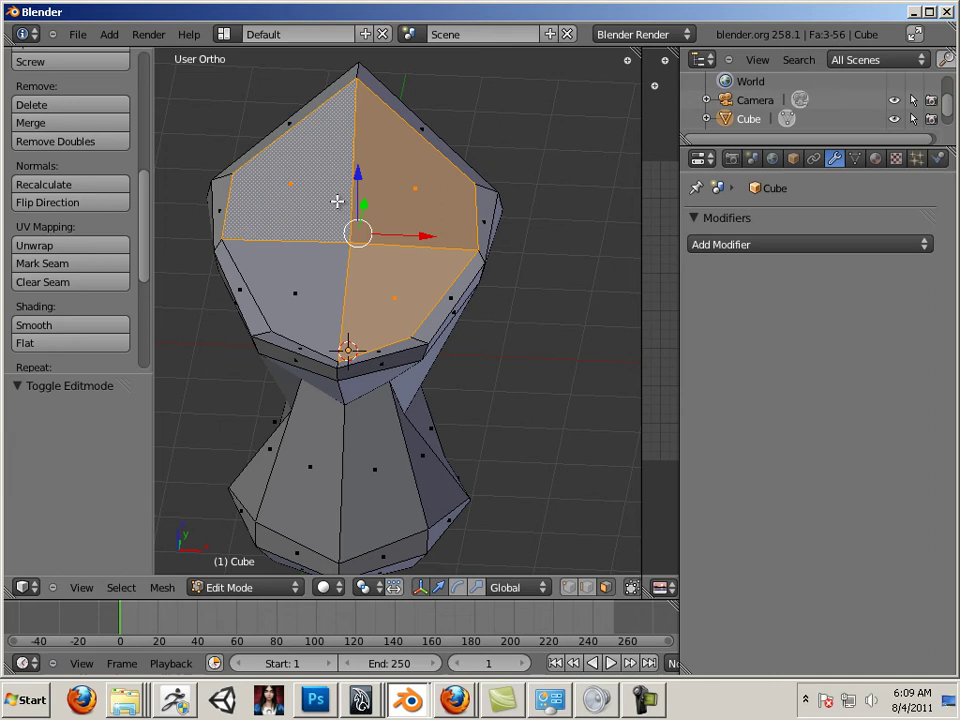
{"action": "right_click", "coordinate": [318, 280], "text": "shift"}
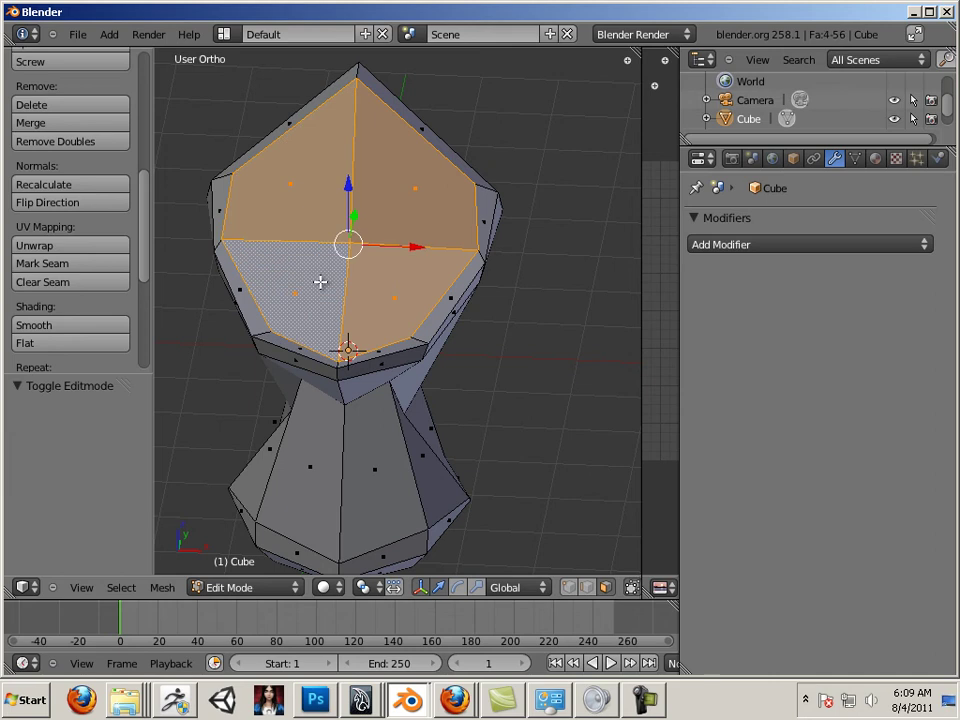
Step: Extrude the faces, shrink them inward, extrude again and push them down along Z
{"action": "key", "text": "e"}
{"action": "left_click", "coordinate": [320, 282]}
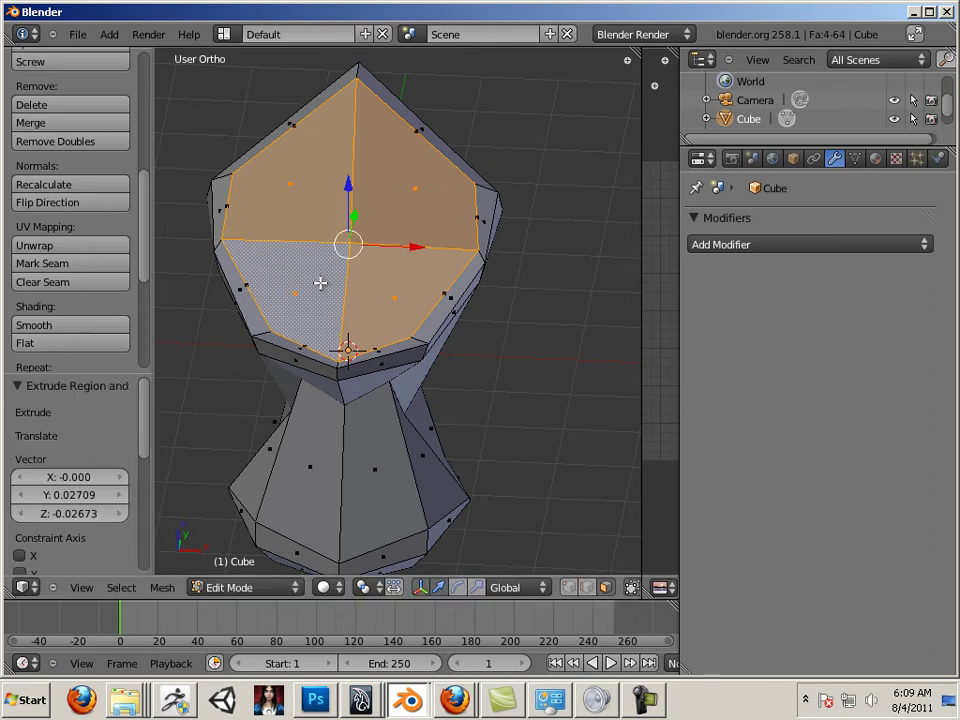
{"action": "key", "text": "ctrl+alt+s"}
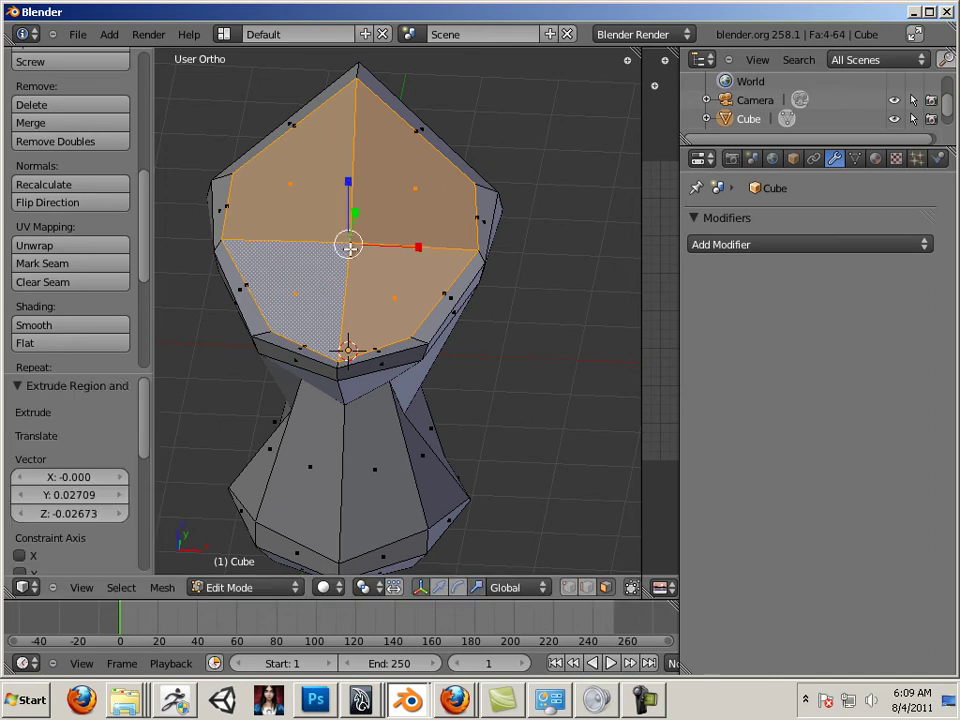
{"action": "left_click_drag", "start_coordinate": [348, 244], "coordinate": [348, 248]}
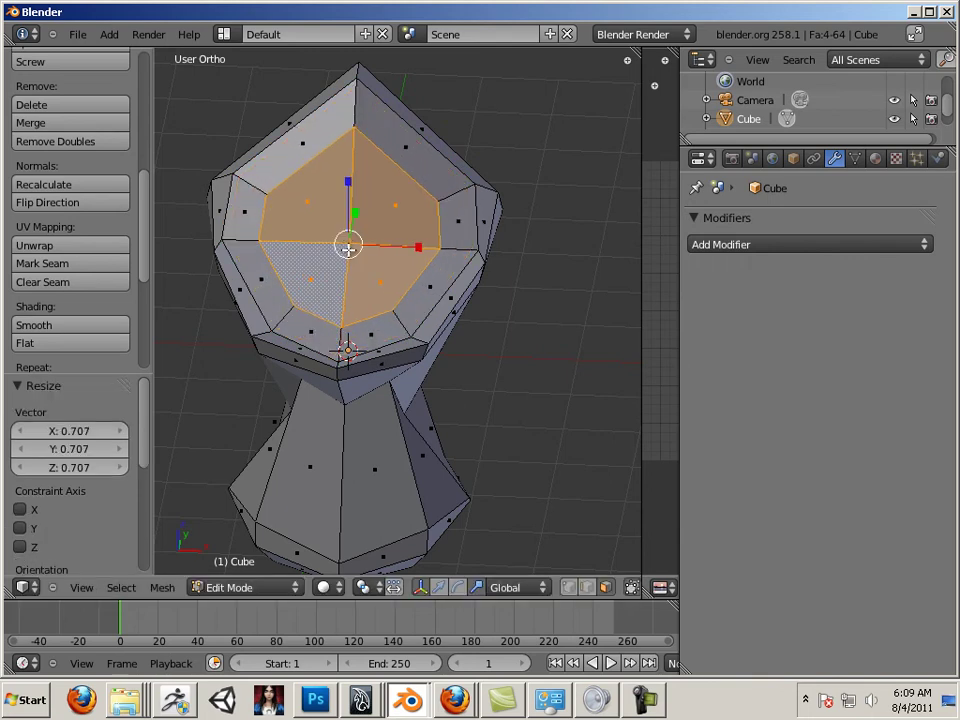
{"action": "key", "text": "e"}
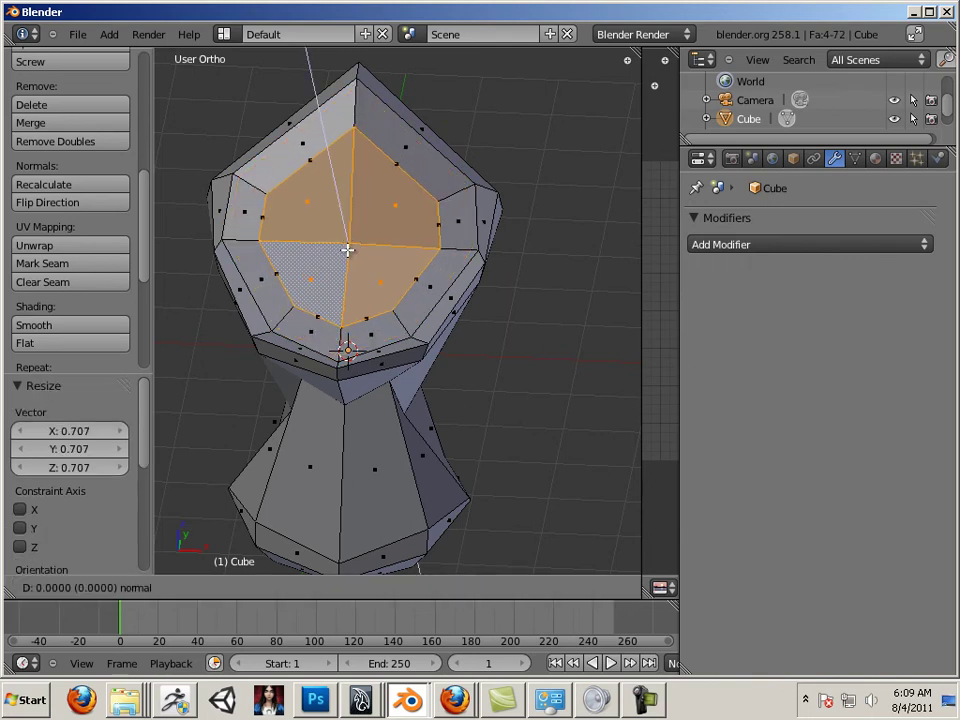
{"action": "left_click", "coordinate": [347, 246]}
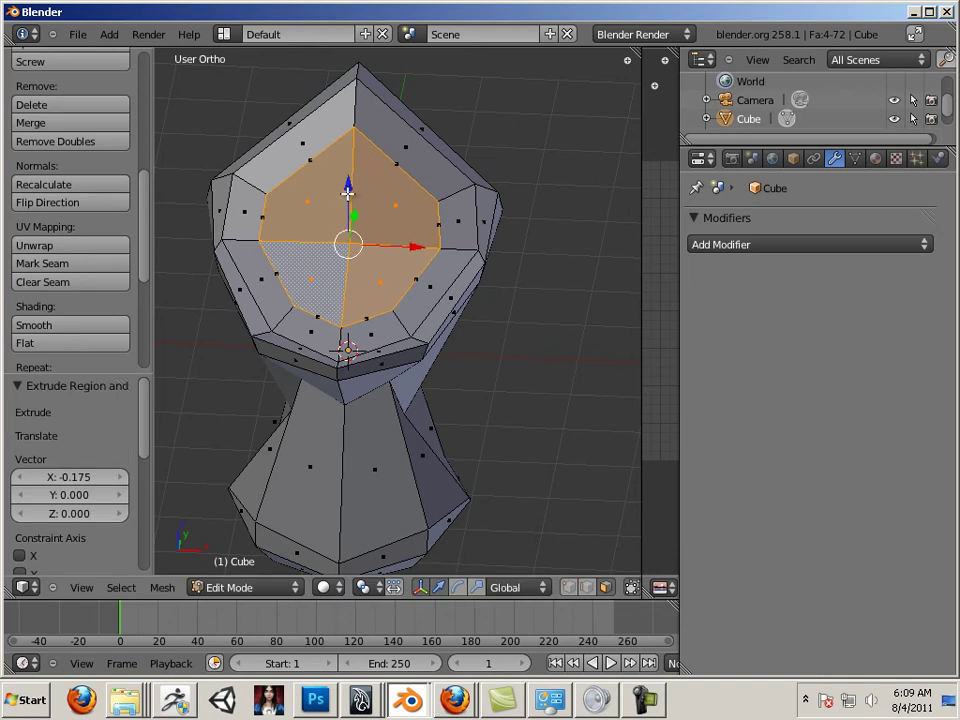
{"action": "key", "text": "g"}
{"action": "key", "text": "z"}
{"action": "left_click", "coordinate": [438, 291]}
{"action": "middle_click_drag", "start_coordinate": [438, 291], "coordinate": [221, 326]}
Step: Loop-cut edge loops across the side and flared base, undoing a trial move of one
{"action": "right_click", "coordinate": [450, 321]}
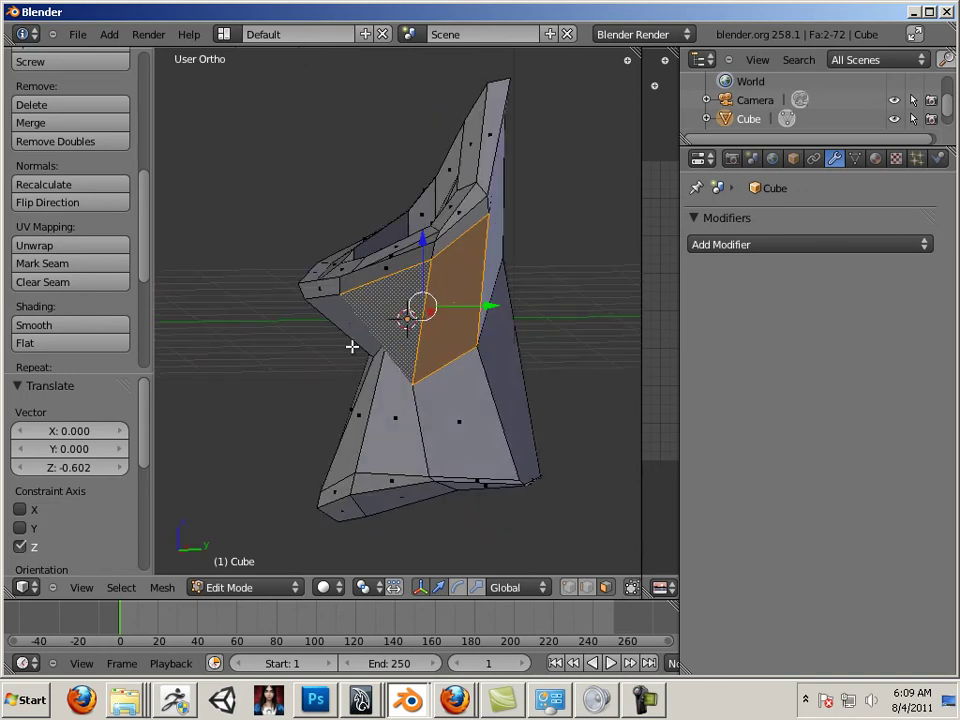
{"action": "key", "text": "ctrl+r"}
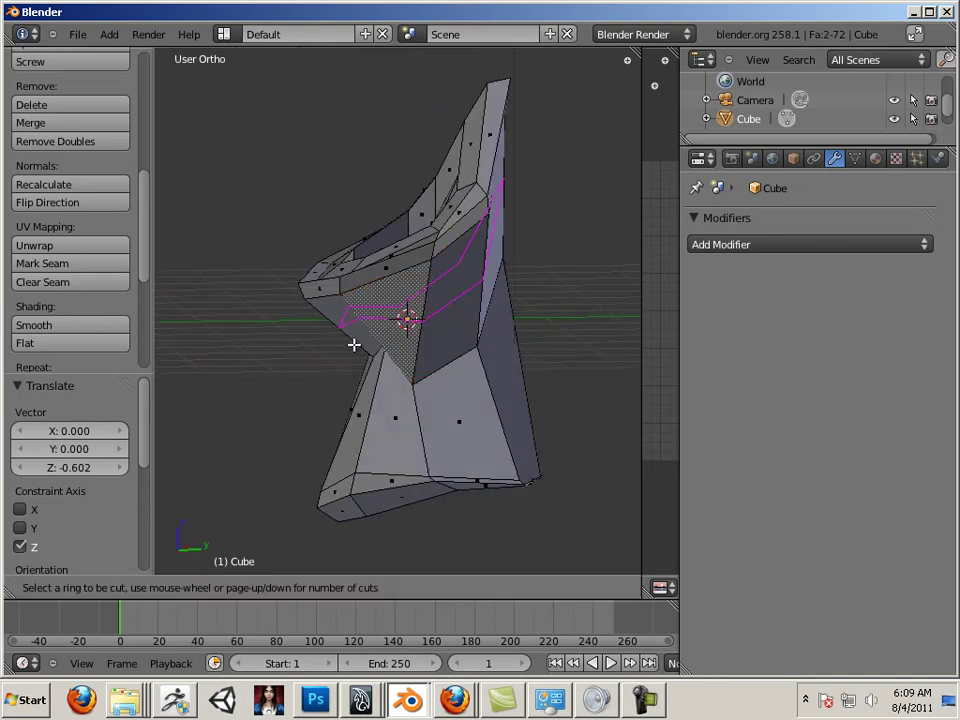
{"action": "left_click", "coordinate": [354, 345]}
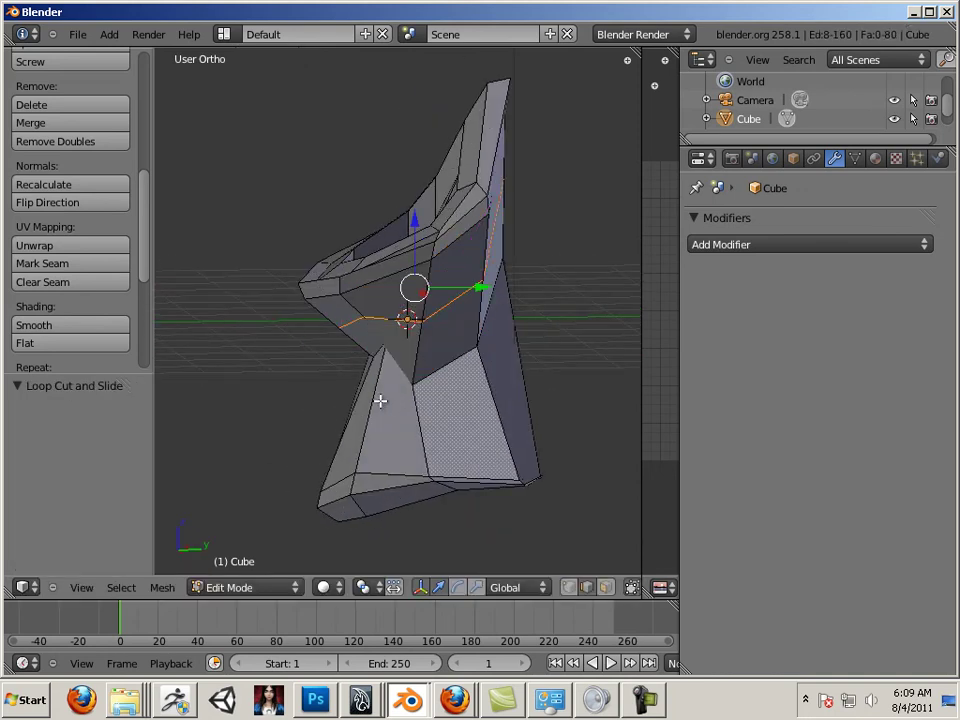
{"action": "key", "text": "ctrl+r"}
{"action": "left_click", "coordinate": [435, 430]}
{"action": "middle_click_drag", "start_coordinate": [296, 405], "coordinate": [407, 411]}
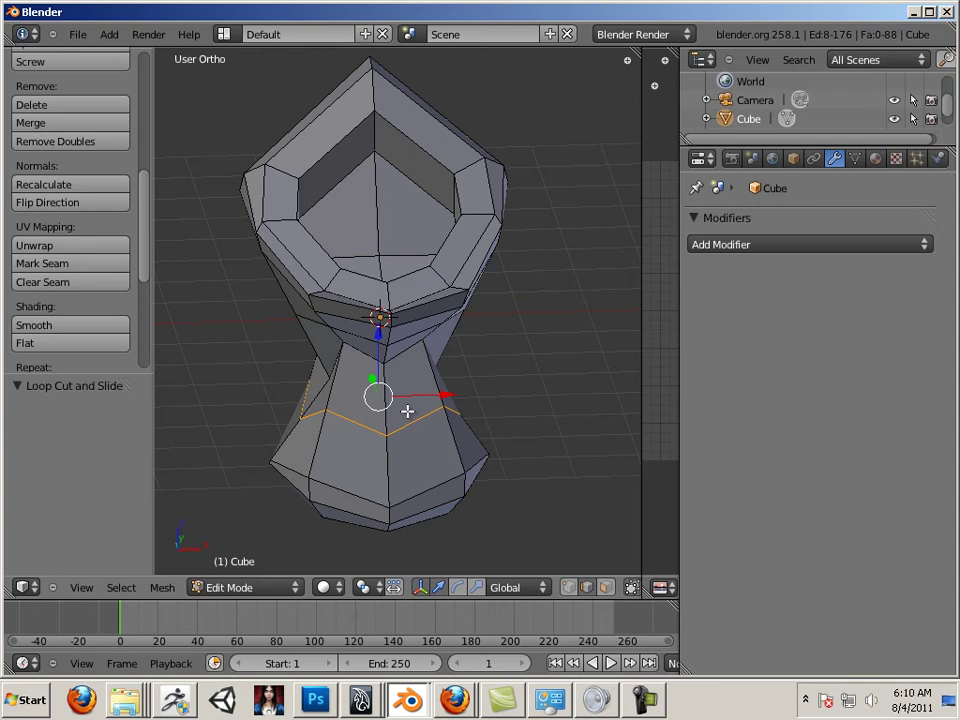
{"action": "middle_click_drag", "start_coordinate": [489, 431], "coordinate": [645, 436]}
{"action": "key", "text": "g"}
{"action": "left_click", "coordinate": [466, 422]}
{"action": "key", "text": "ctrl+z"}
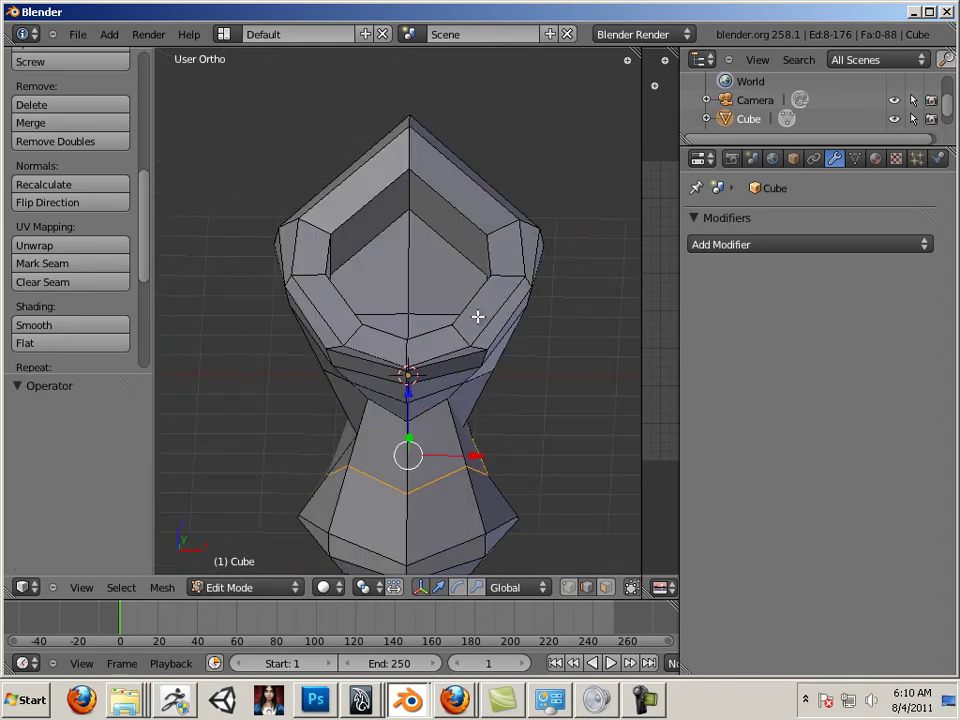
{"action": "scroll", "coordinate": [456, 266], "scroll_direction": "up", "scroll_amount": 2}
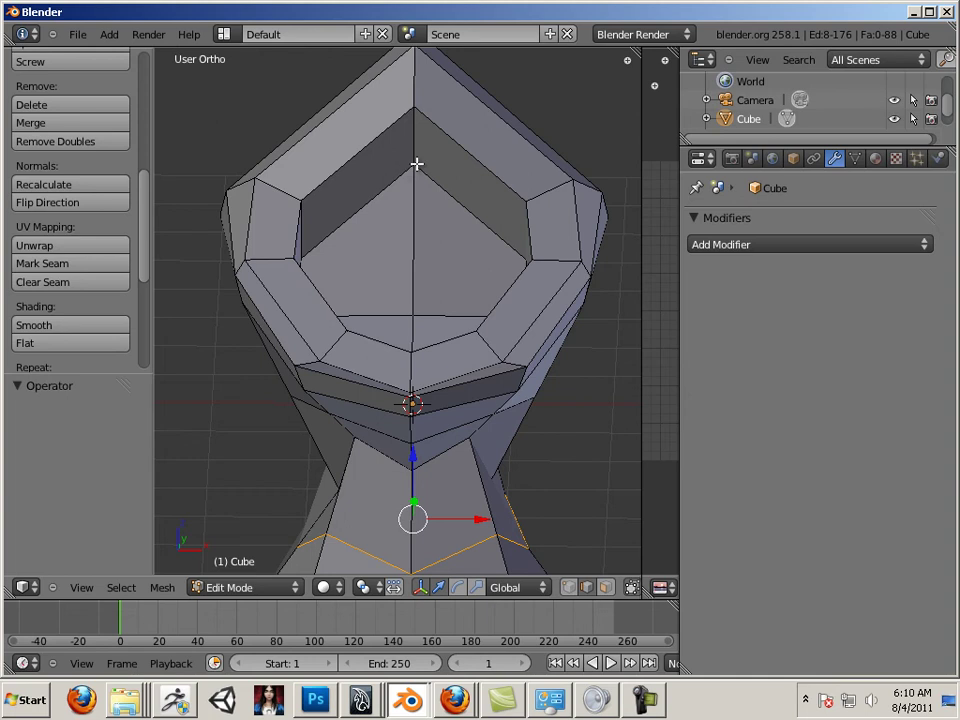
Step: Cut a slid edge loop around the inside of the cup opening
{"action": "key", "text": "ctrl+r"}
{"action": "left_click", "coordinate": [421, 152]}
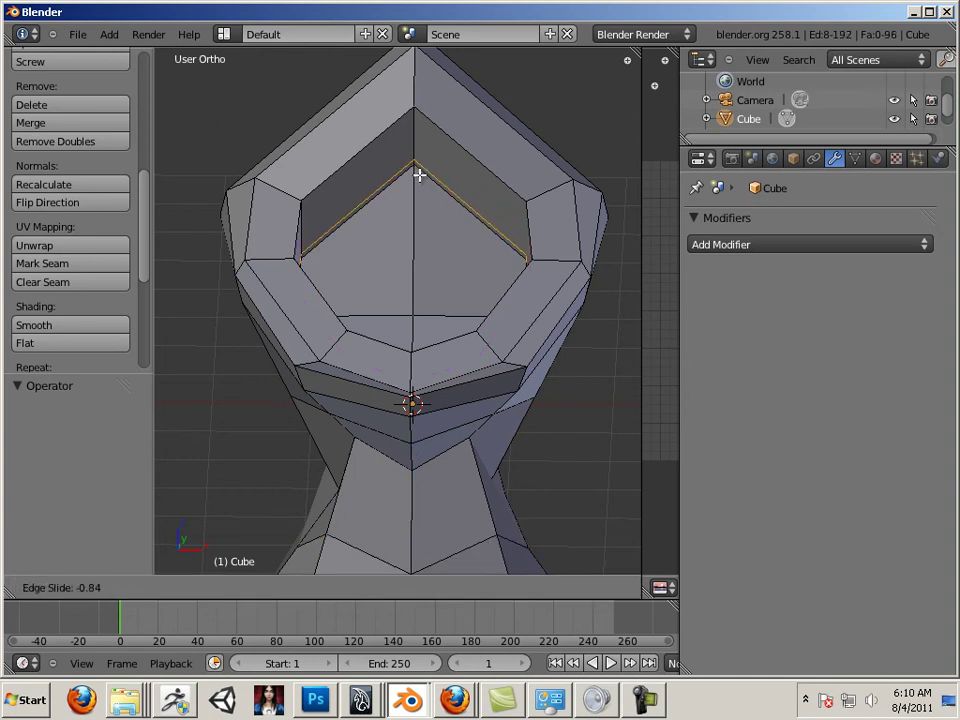
{"action": "left_click", "coordinate": [419, 176]}
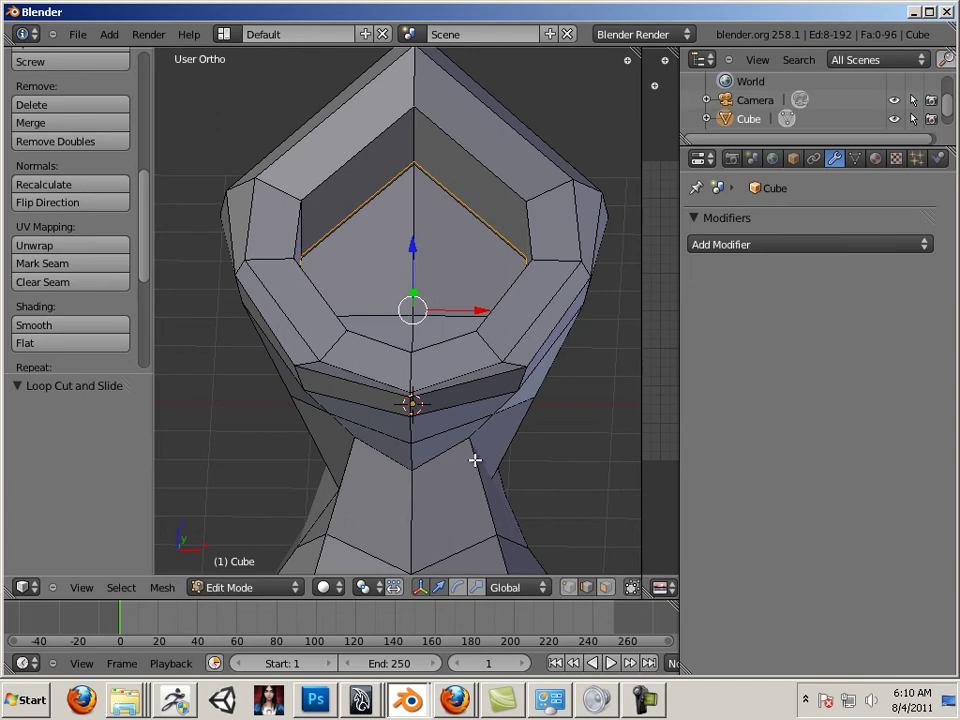
{"action": "middle_click_drag", "start_coordinate": [474, 459], "coordinate": [497, 401], "text": "shift"}
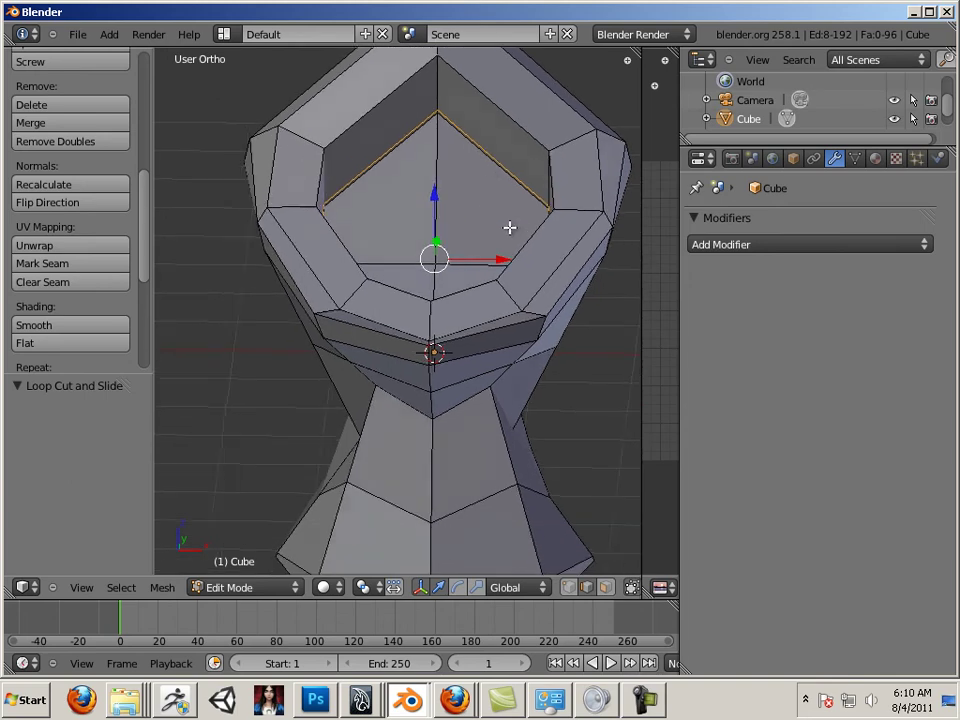
{"action": "middle_click_drag", "start_coordinate": [510, 225], "coordinate": [386, 214]}
{"action": "scroll", "coordinate": [500, 340], "scroll_direction": "down", "scroll_amount": 3}
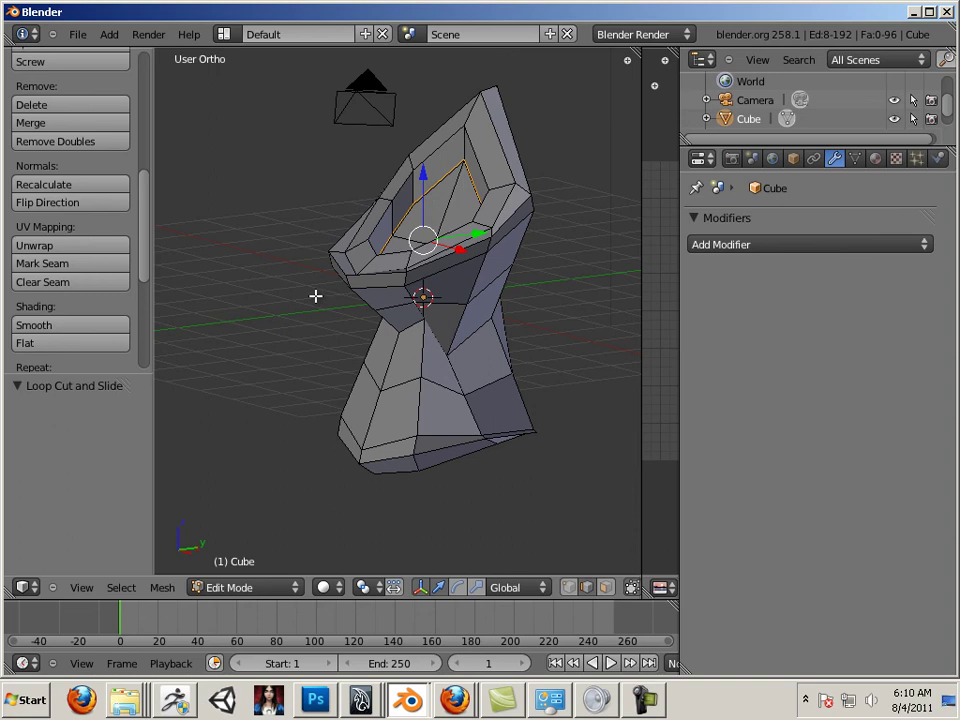
{"action": "middle_click_drag", "start_coordinate": [317, 296], "coordinate": [465, 246]}
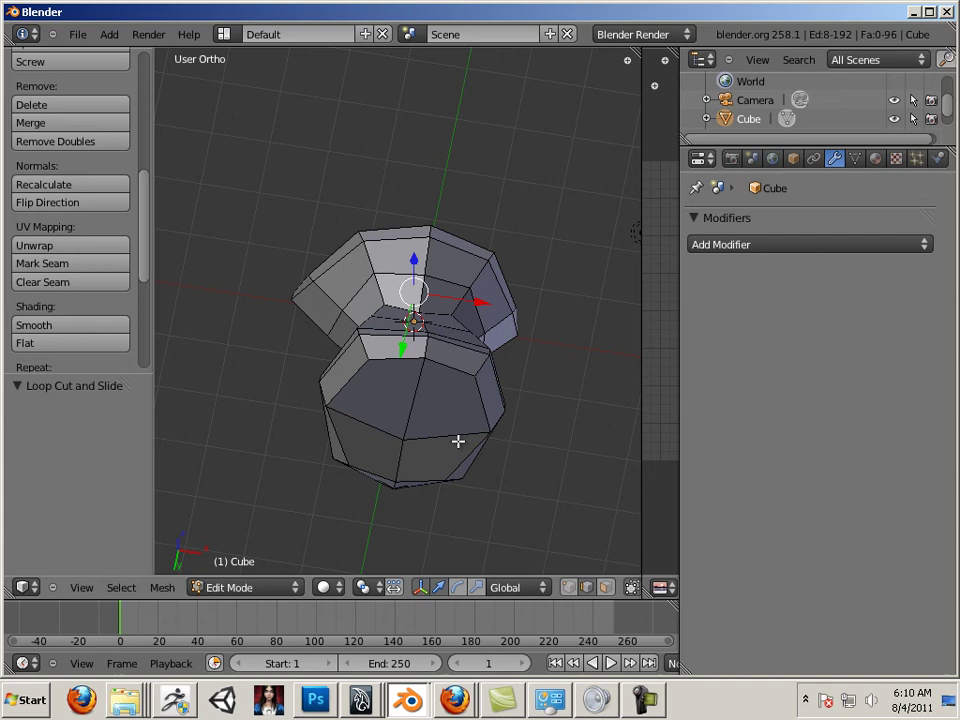
Step: Switch to face select and select the four bottom faces of the model
{"action": "key", "text": "Tab"}
{"action": "key", "text": "Tab"}
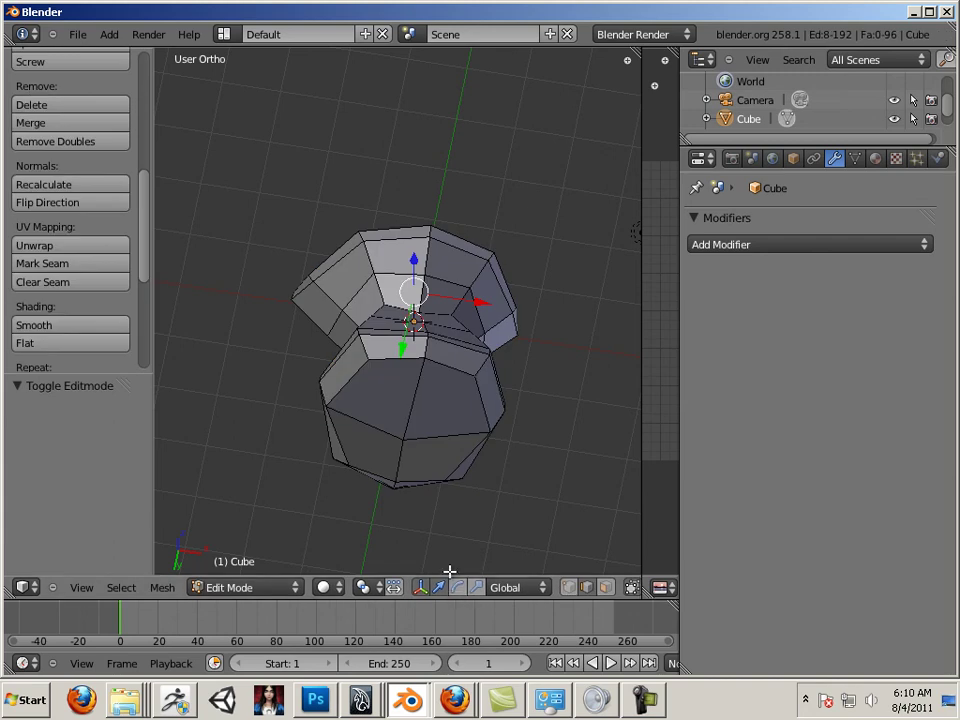
{"action": "left_click", "coordinate": [605, 587]}
{"action": "right_click", "coordinate": [444, 401]}
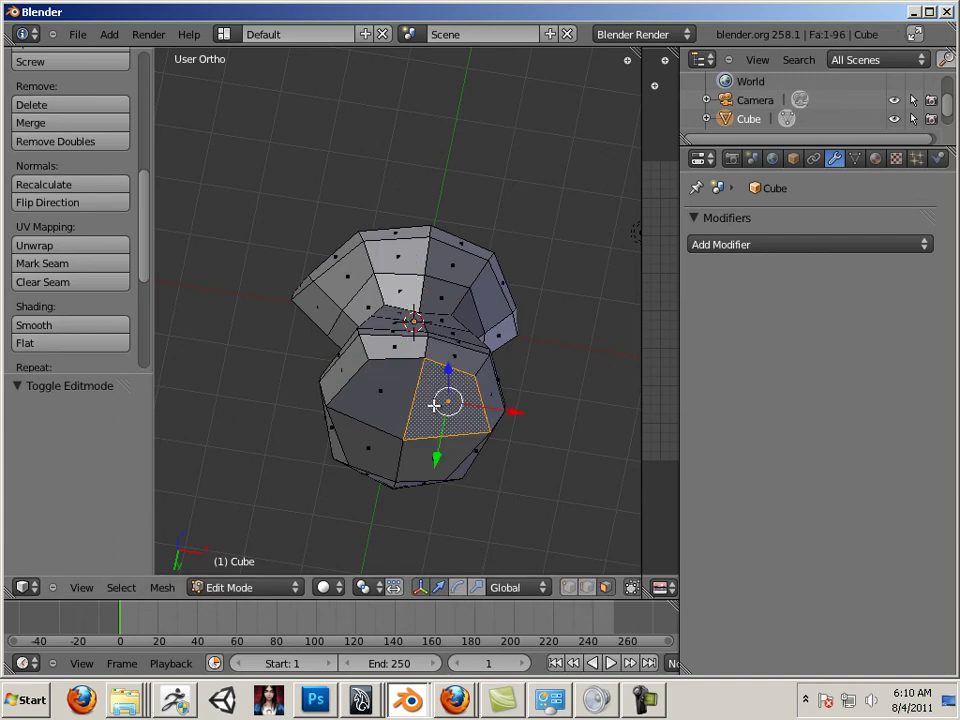
{"action": "right_click", "coordinate": [371, 396], "text": "shift"}
{"action": "right_click", "coordinate": [371, 461], "text": "shift"}
{"action": "right_click", "coordinate": [426, 461], "text": "shift"}
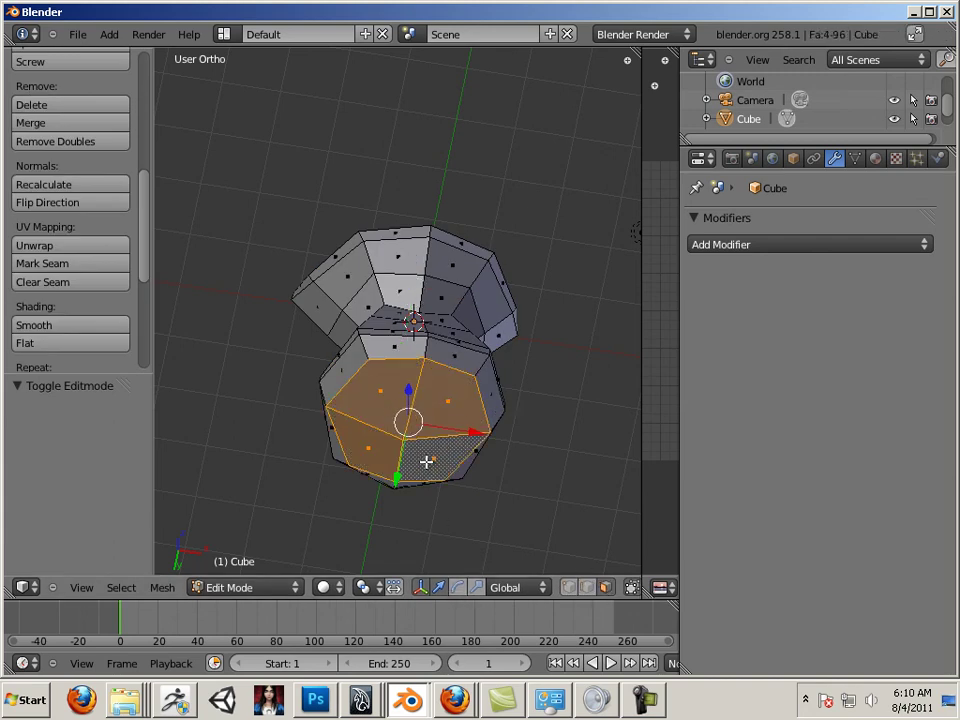
Step: Extrude the bottom faces, scale them to 0.707, extrude again and push up 0.785
{"action": "key", "text": "e"}
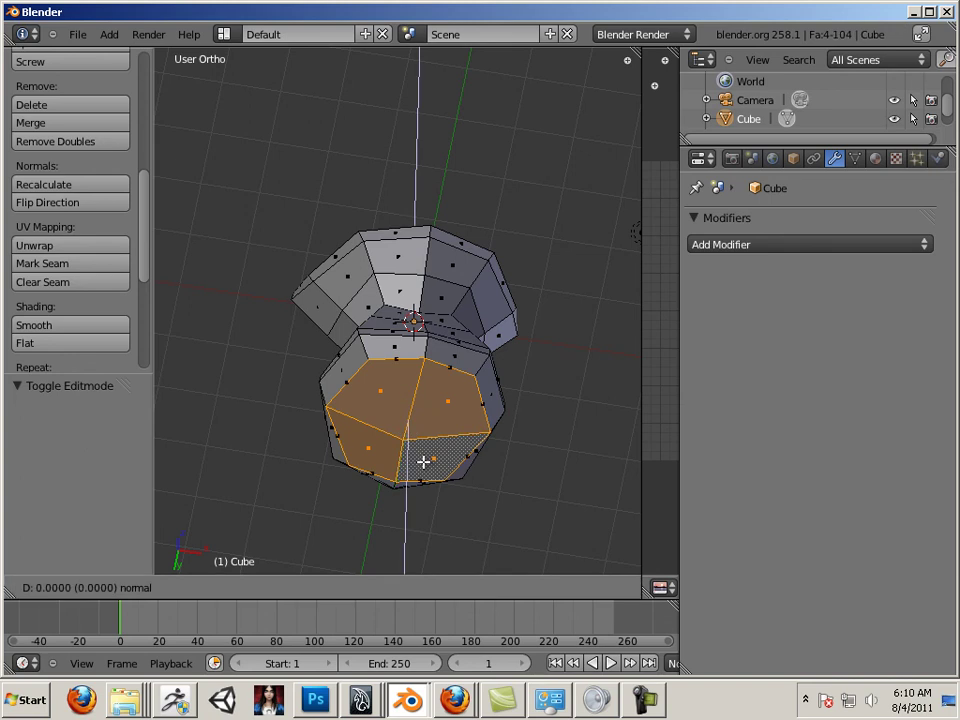
{"action": "left_click", "coordinate": [423, 461]}
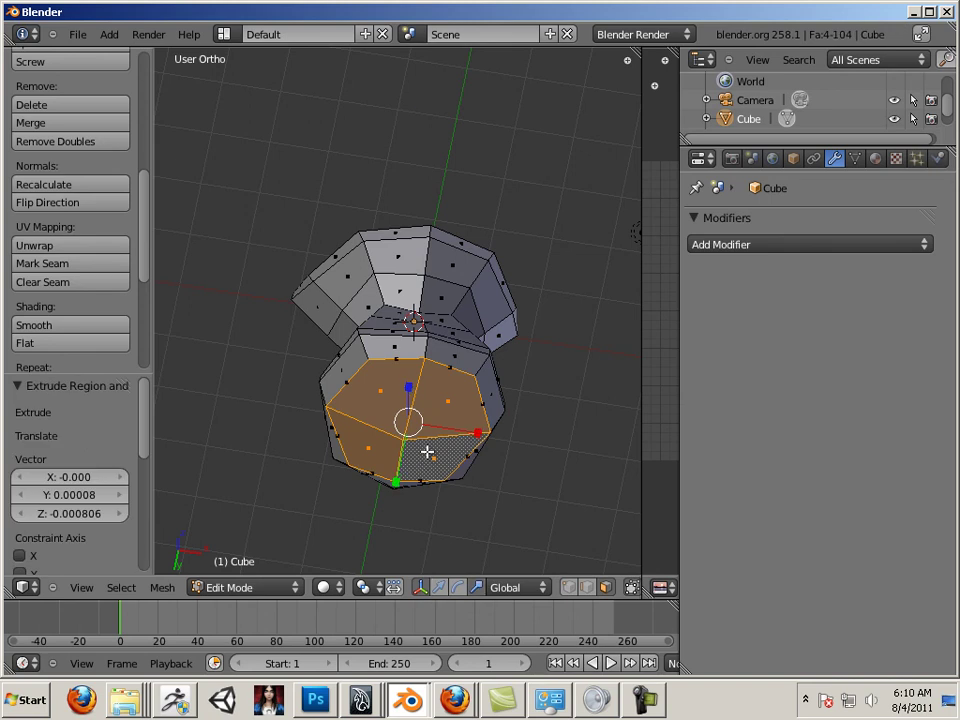
{"action": "key", "text": "s"}
{"action": "left_click", "coordinate": [413, 431]}
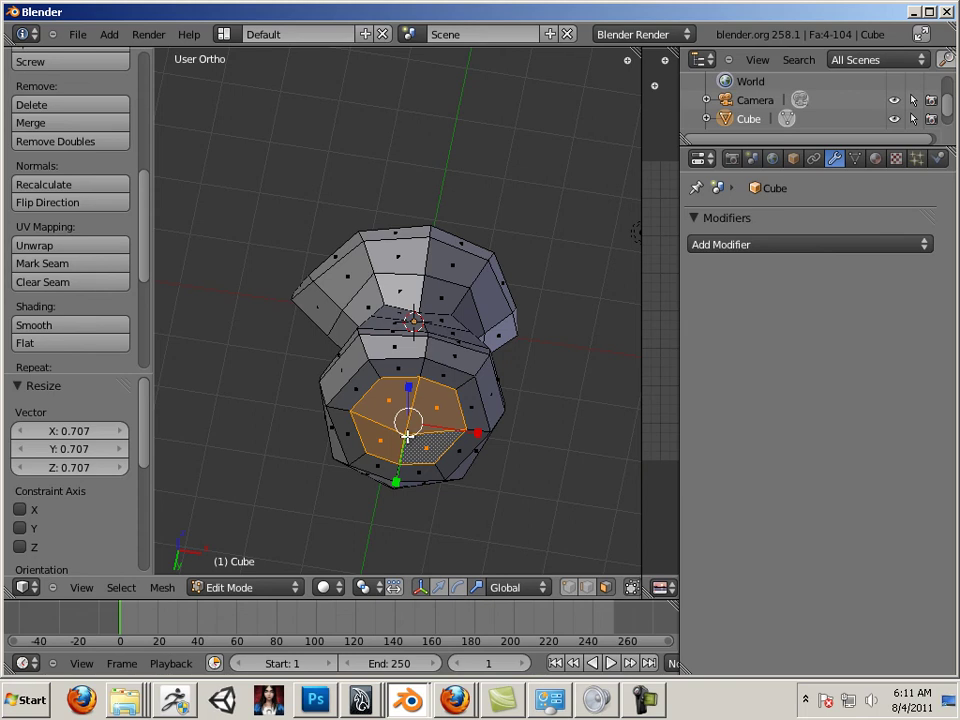
{"action": "key", "text": "e"}
{"action": "right_click", "coordinate": [408, 436]}
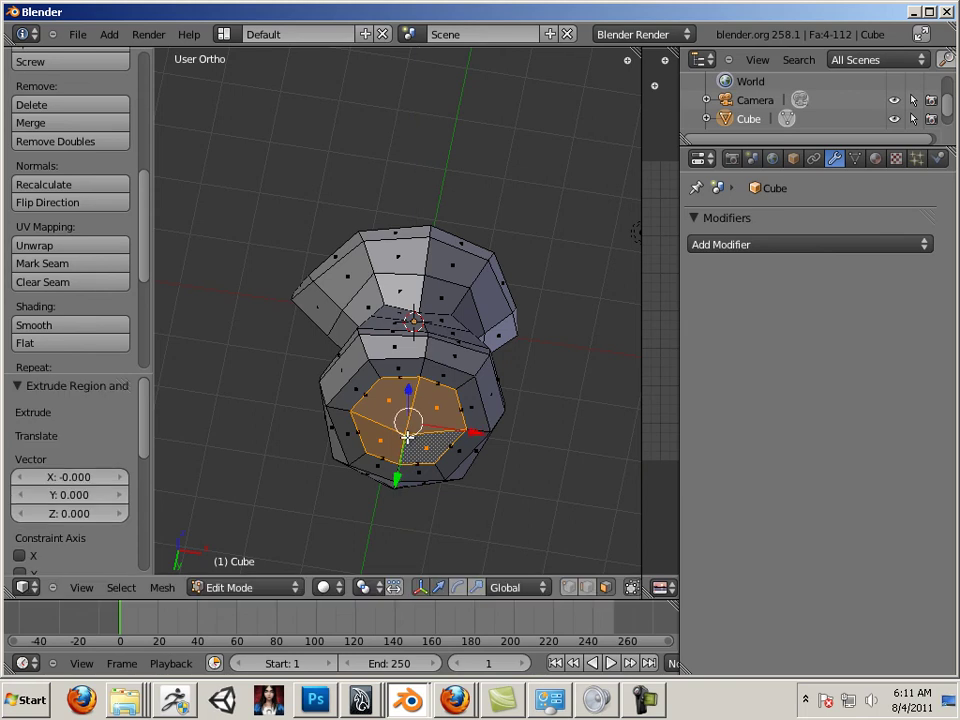
{"action": "middle_click_drag", "start_coordinate": [497, 456], "coordinate": [450, 425]}
{"action": "left_click_drag", "start_coordinate": [416, 396], "coordinate": [429, 360]}
Step: Move the recessed faces slightly along their normal and inspect the hollow base
{"action": "scroll", "coordinate": [480, 455], "scroll_direction": "up", "scroll_amount": 2}
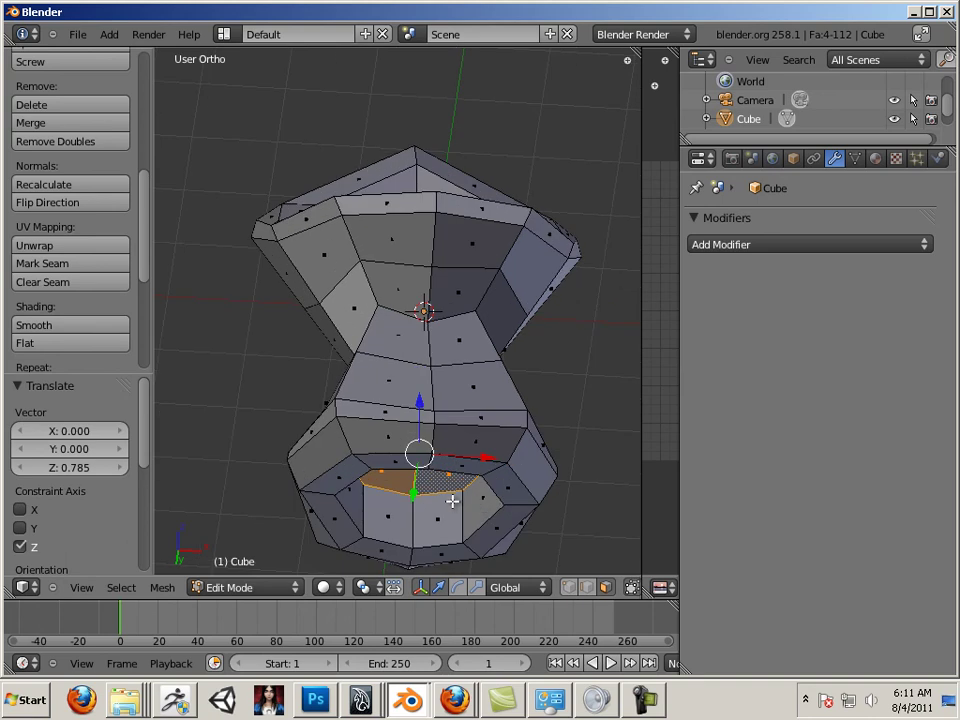
{"action": "key", "text": "e"}
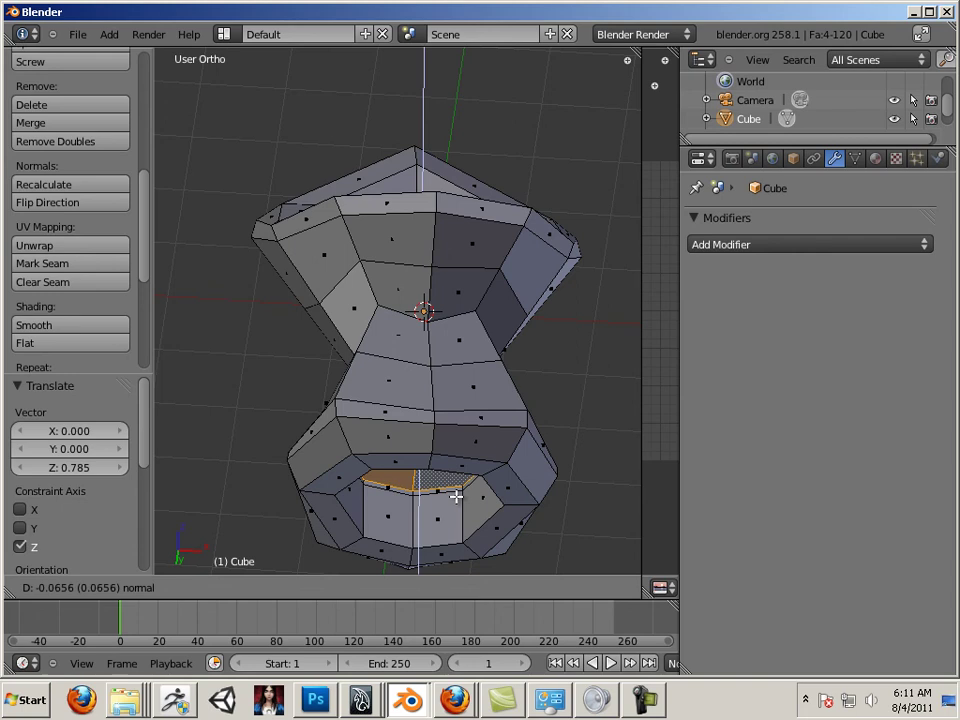
{"action": "left_click", "coordinate": [454, 495]}
{"action": "middle_click_drag", "start_coordinate": [454, 493], "coordinate": [415, 373], "text": "shift"}
{"action": "scroll", "coordinate": [482, 413], "scroll_direction": "up", "scroll_amount": 3}
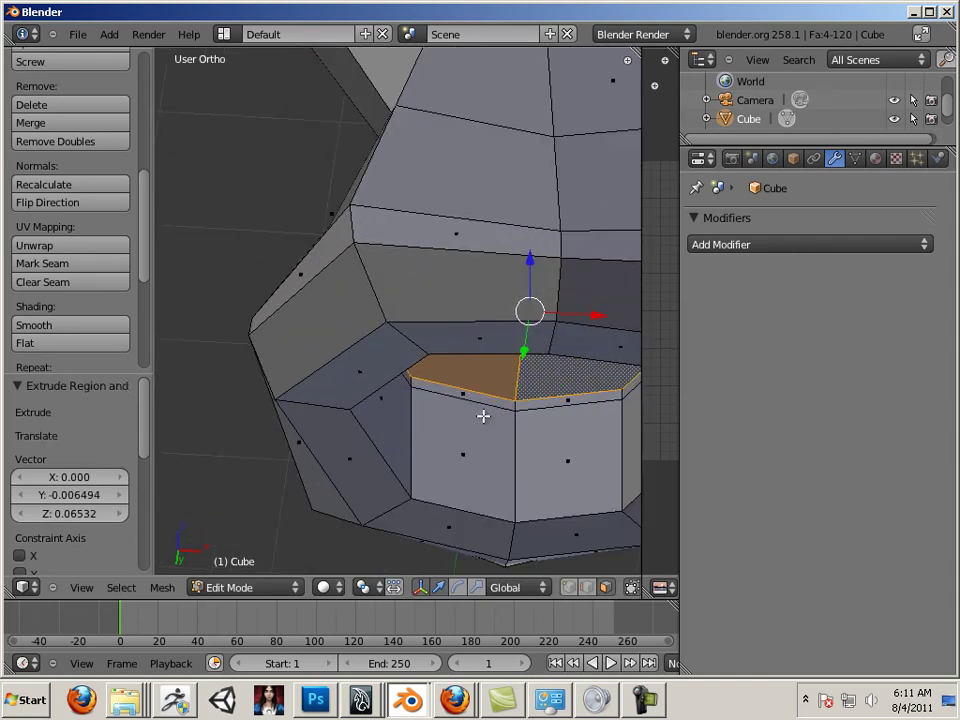
{"action": "middle_click_drag", "start_coordinate": [482, 413], "coordinate": [495, 435]}
{"action": "scroll", "coordinate": [351, 375], "scroll_direction": "down", "scroll_amount": 4}
Step: Add a Multiresolution modifier, subdivide three times, then undo back to level 1 (480 faces)
{"action": "middle_click_drag", "start_coordinate": [351, 375], "coordinate": [362, 426]}
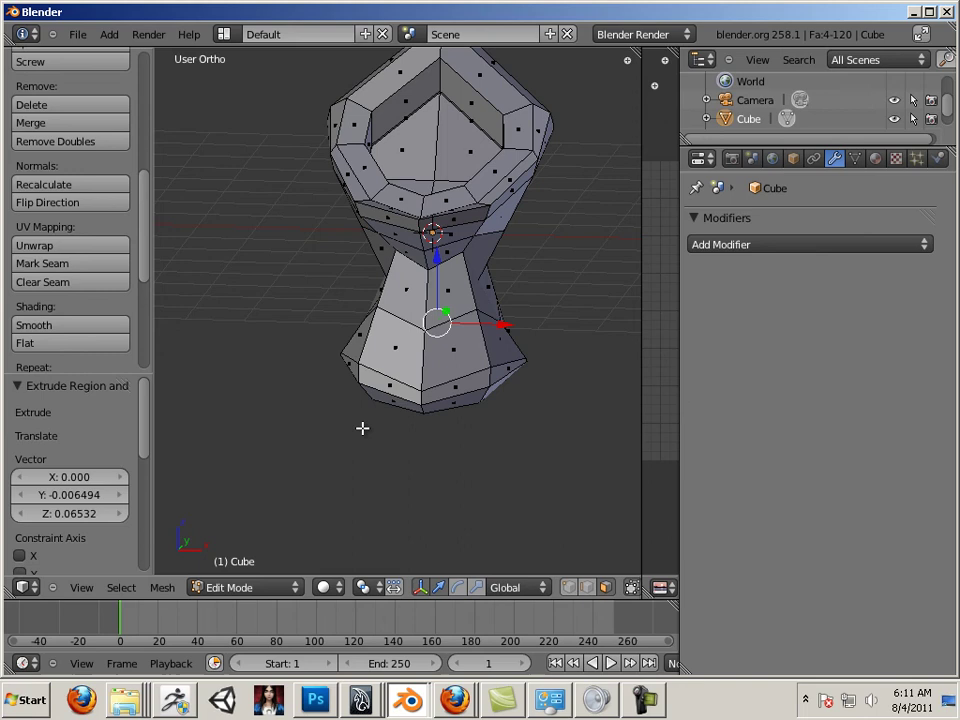
{"action": "left_click", "coordinate": [731, 253]}
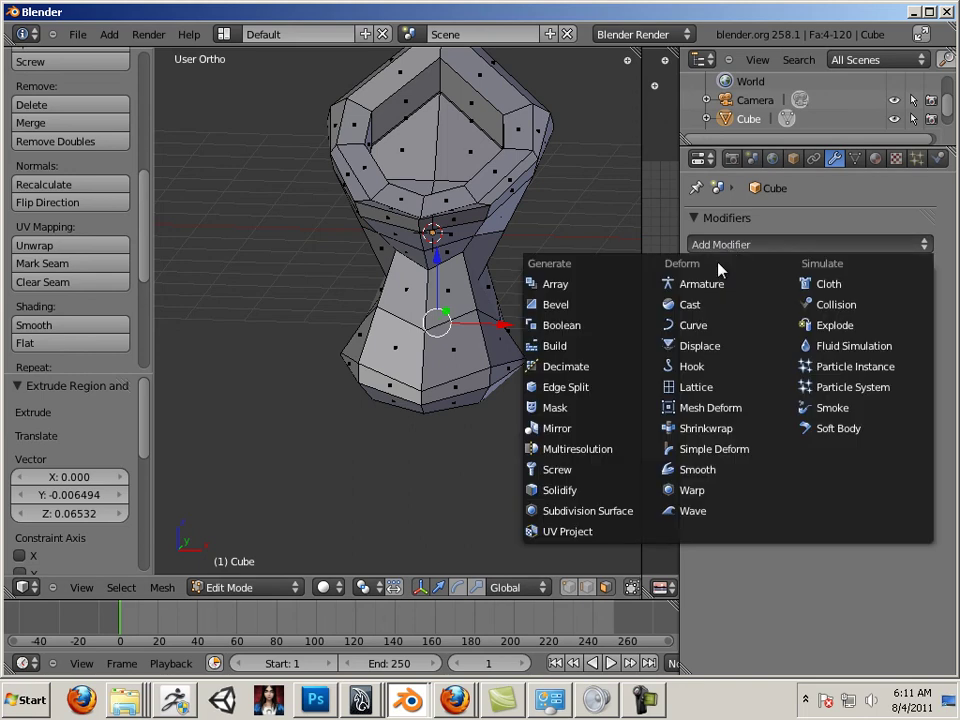
{"action": "left_click", "coordinate": [604, 450]}
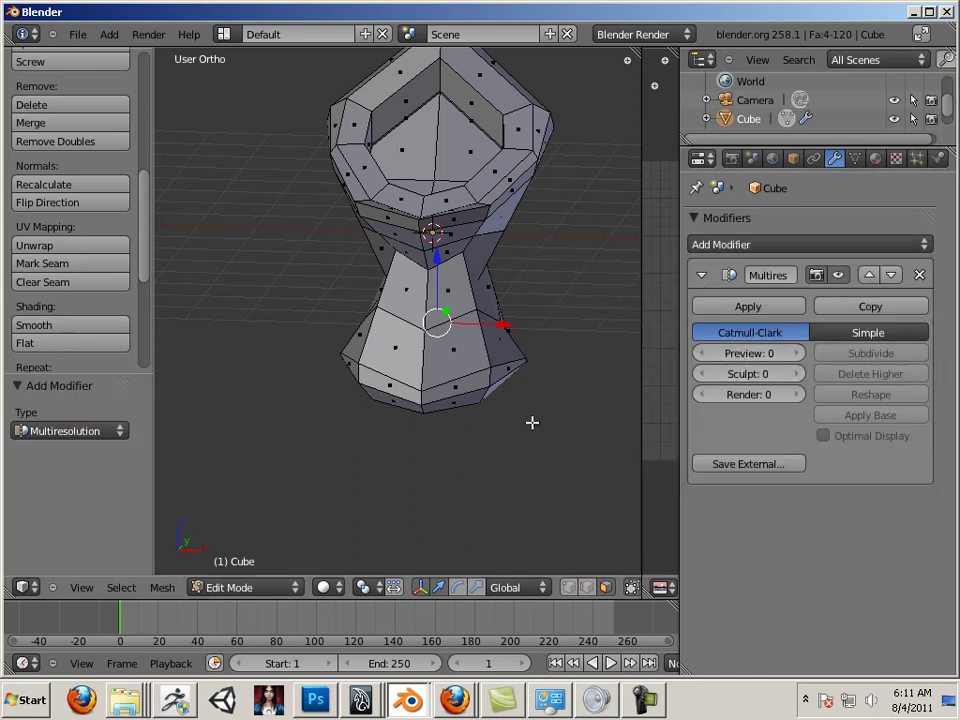
{"action": "key", "text": "Tab"}
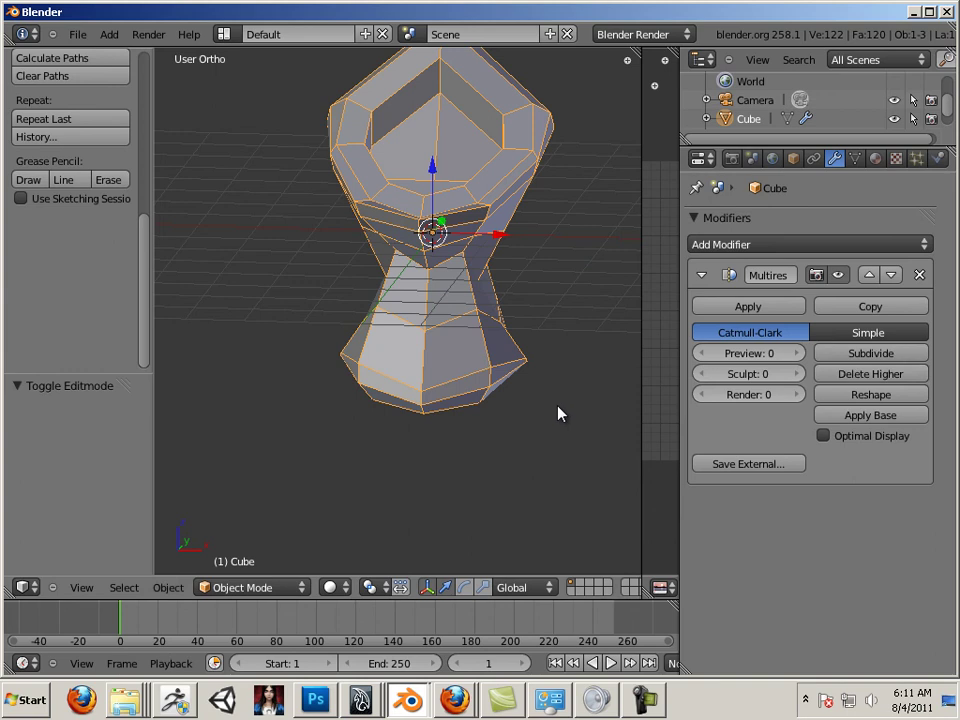
{"action": "left_click", "coordinate": [868, 355]}
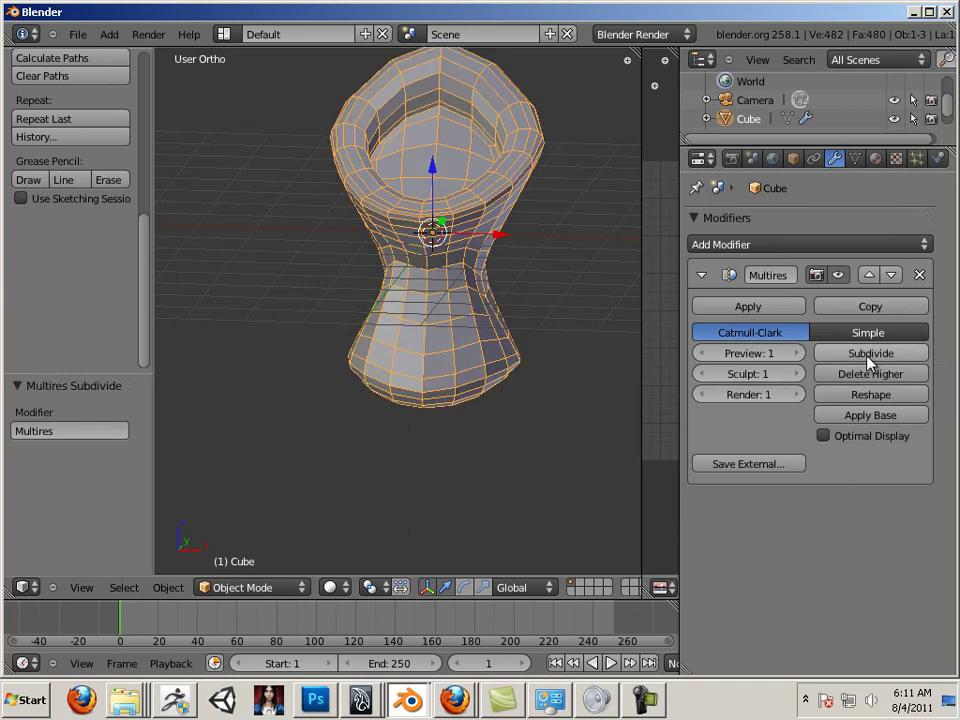
{"action": "left_click", "coordinate": [868, 357]}
{"action": "left_click", "coordinate": [868, 357]}
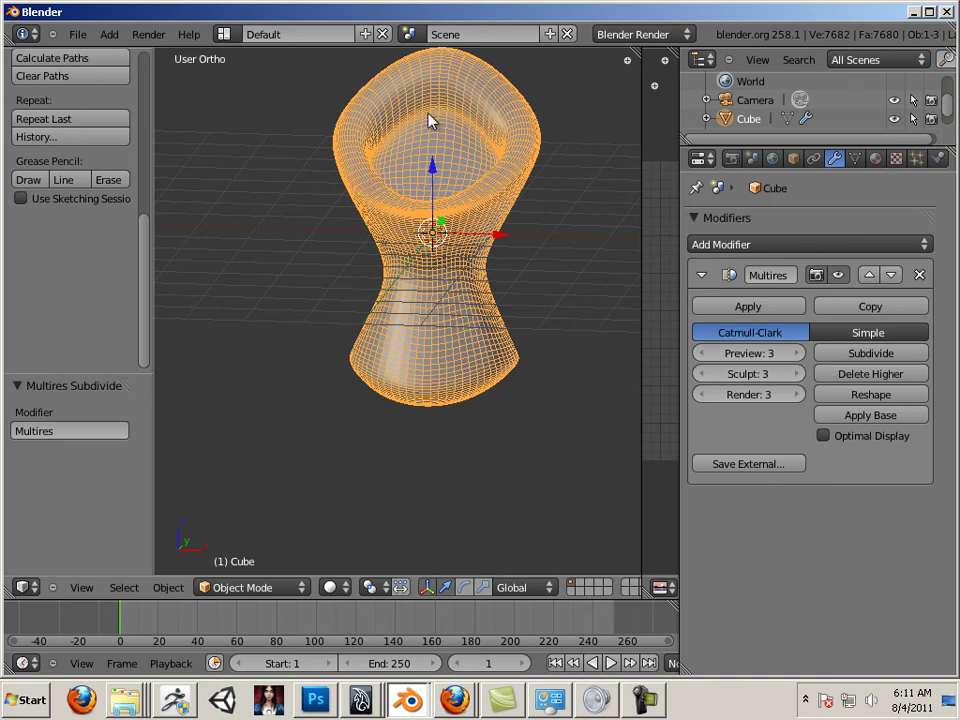
{"action": "key", "text": "ctrl+z"}
{"action": "key", "text": "ctrl+z"}
{"action": "key", "text": "ctrl+z"}
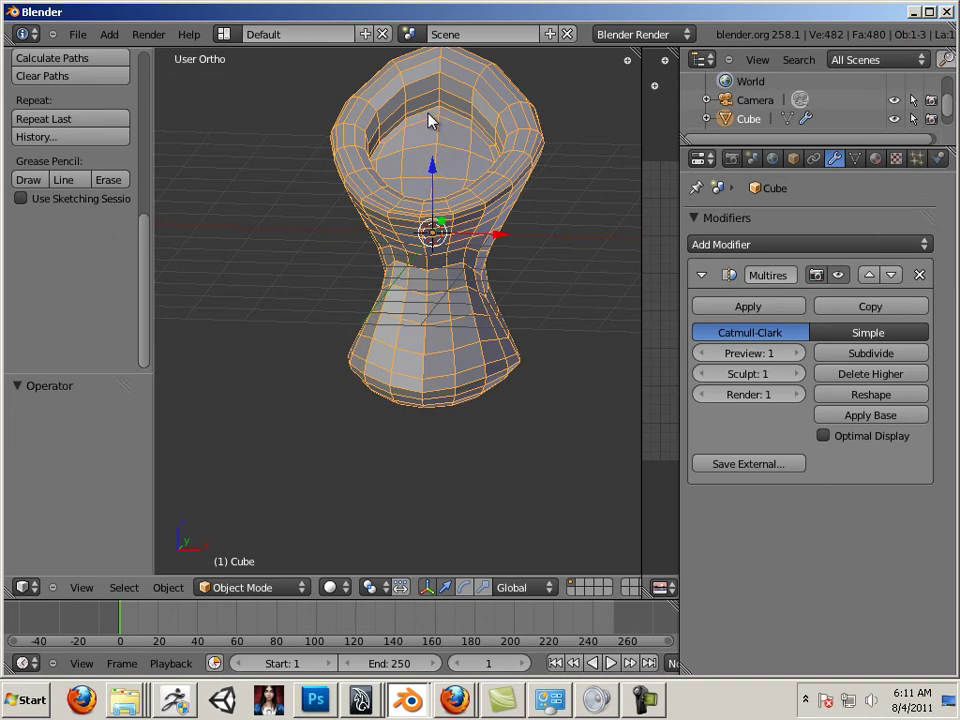
Step: Remove the Multires modifier, restoring 120 faces, and re-enter Edit Mode
{"action": "middle_click_drag", "start_coordinate": [445, 127], "coordinate": [448, 364]}
{"action": "scroll", "coordinate": [470, 368], "scroll_direction": "up", "scroll_amount": 3}
{"action": "scroll", "coordinate": [492, 372], "scroll_direction": "up", "scroll_amount": 2}
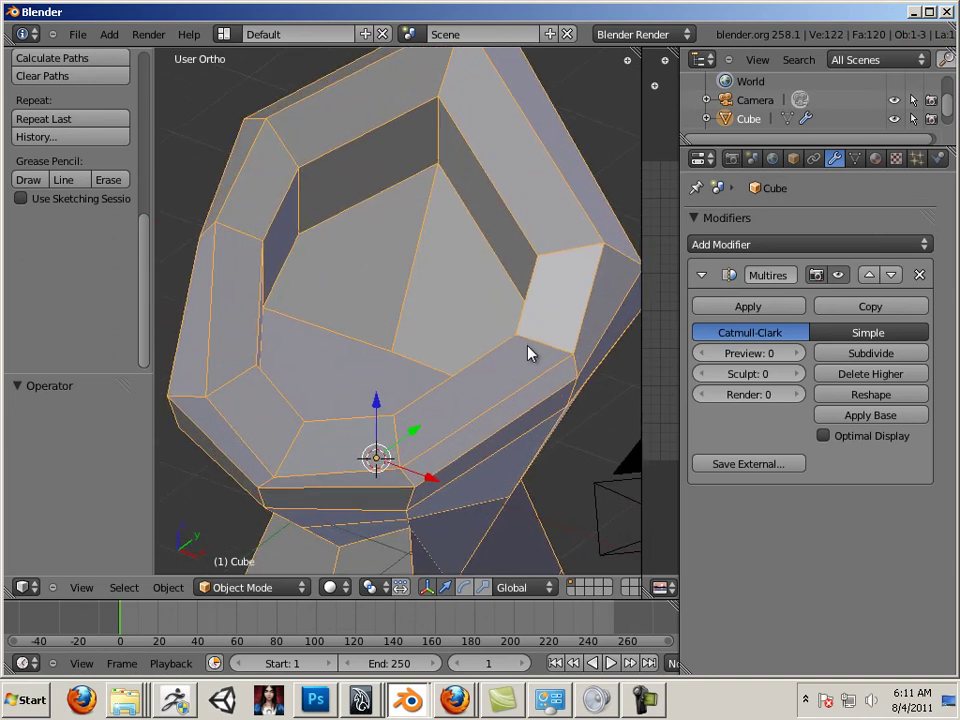
{"action": "middle_click_drag", "start_coordinate": [529, 354], "coordinate": [570, 279]}
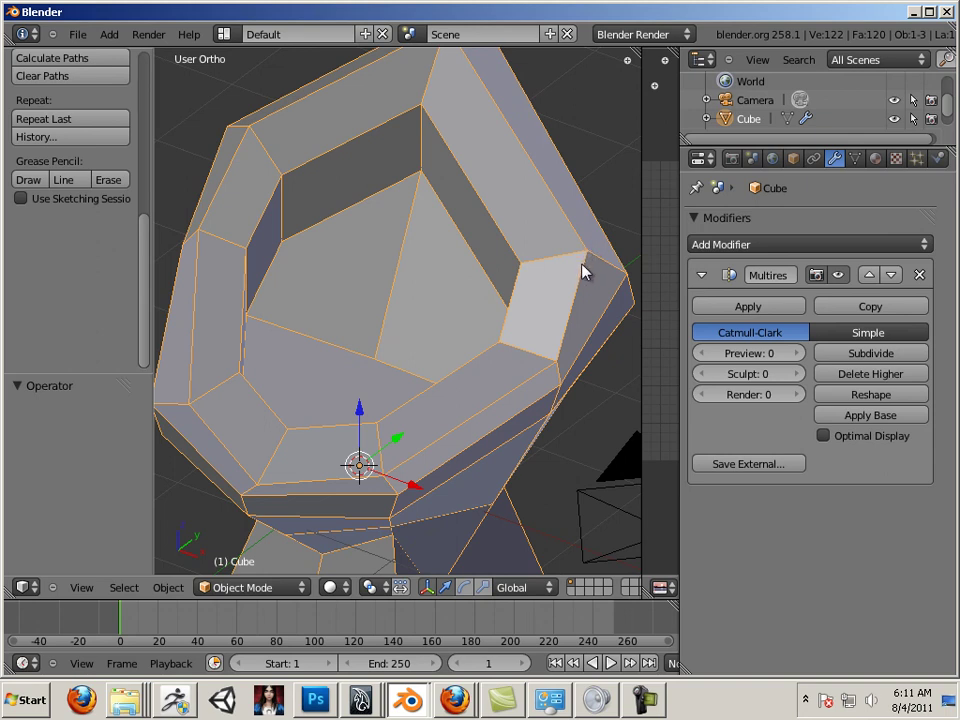
{"action": "left_click", "coordinate": [919, 274]}
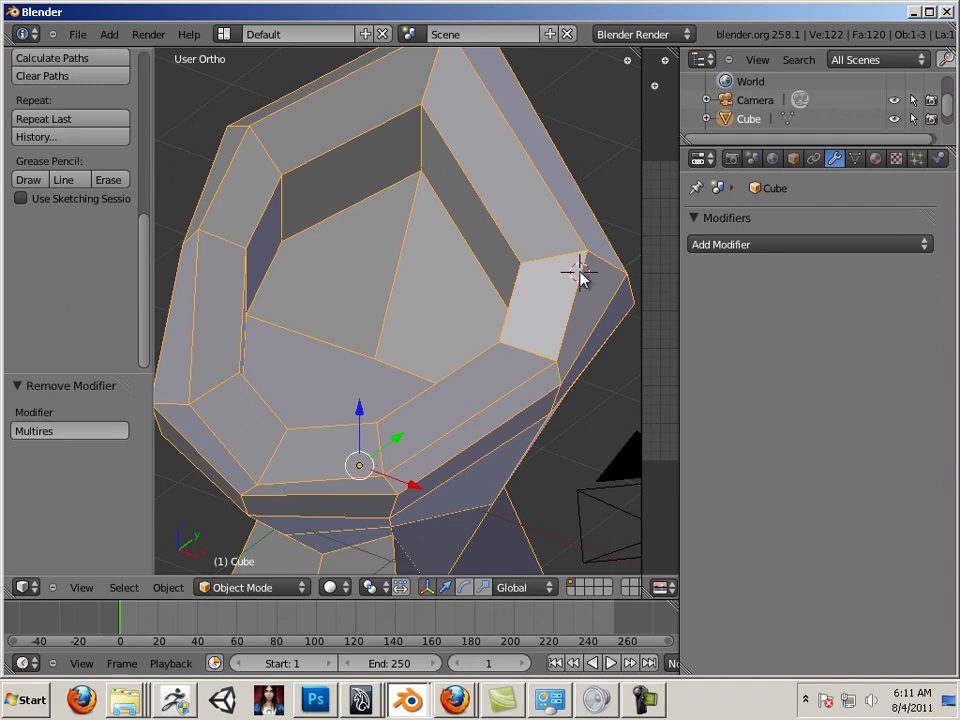
{"action": "key", "text": "Tab"}
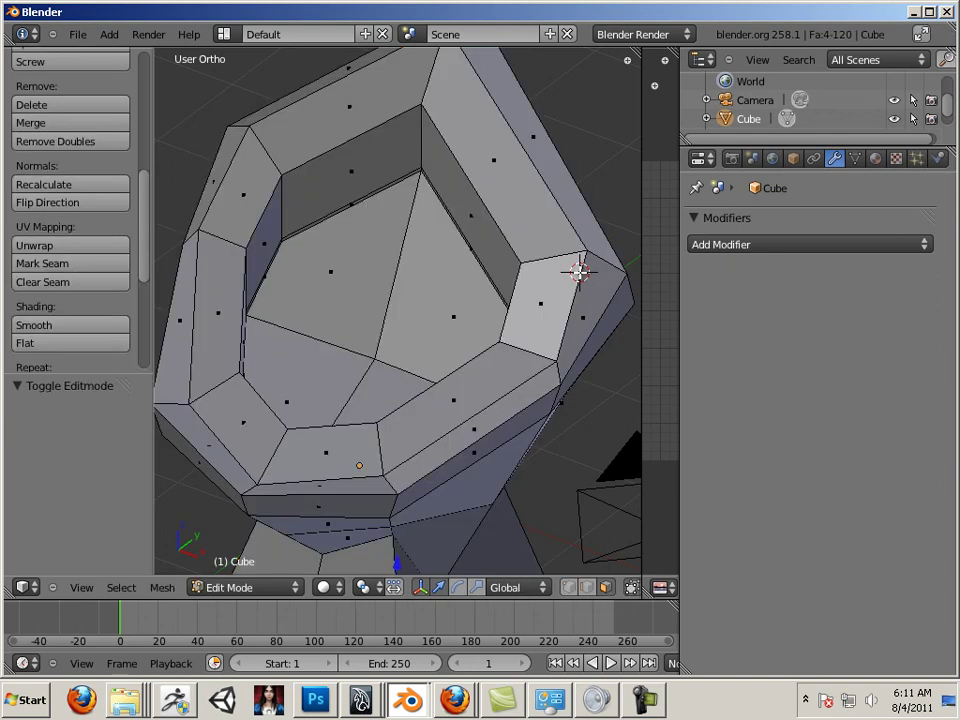
Step: Cut three Ctrl+R edge loops slid tight against the rim edges, raising the mesh to 220 faces
{"action": "key", "text": "ctrl+r"}
{"action": "left_click", "coordinate": [579, 266]}
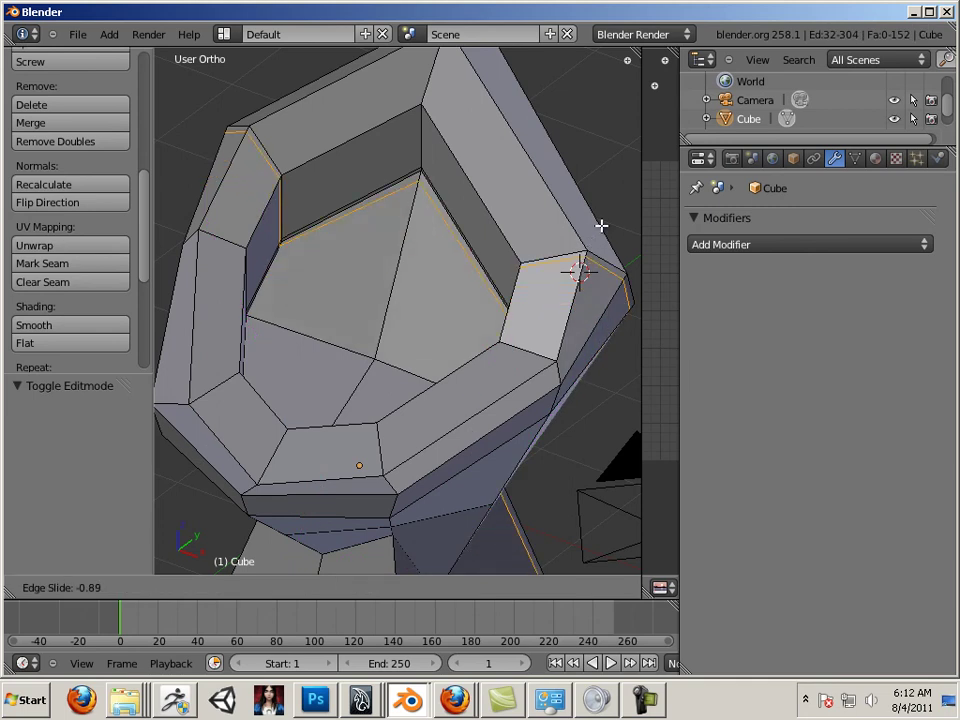
{"action": "left_click", "coordinate": [600, 226]}
{"action": "key", "text": "ctrl+r"}
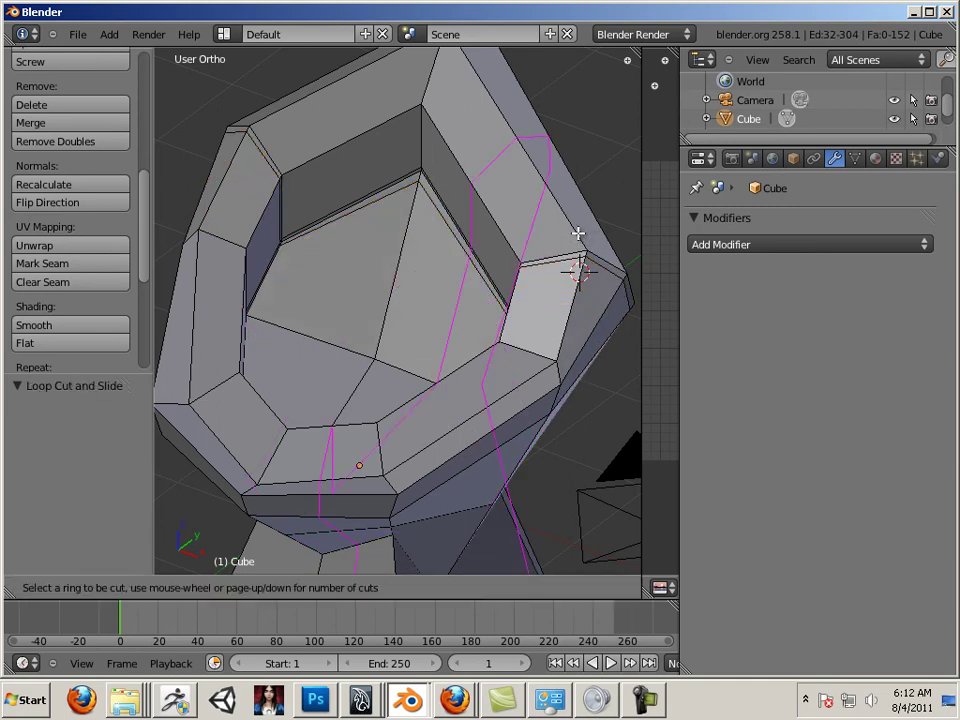
{"action": "left_click", "coordinate": [518, 174]}
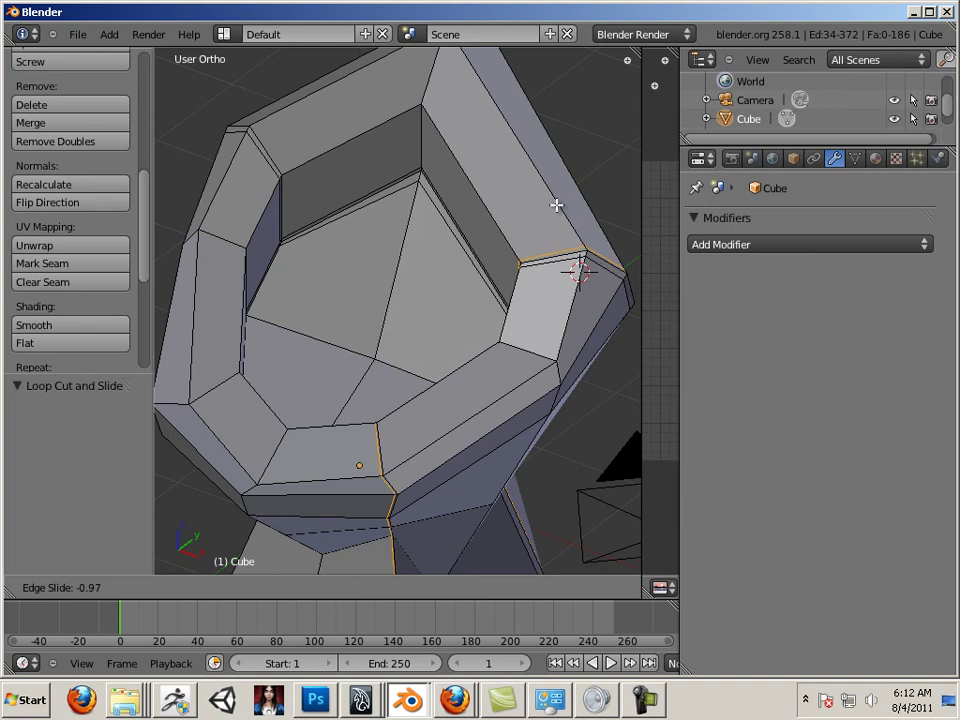
{"action": "left_click", "coordinate": [556, 205]}
{"action": "key", "text": "ctrl+r"}
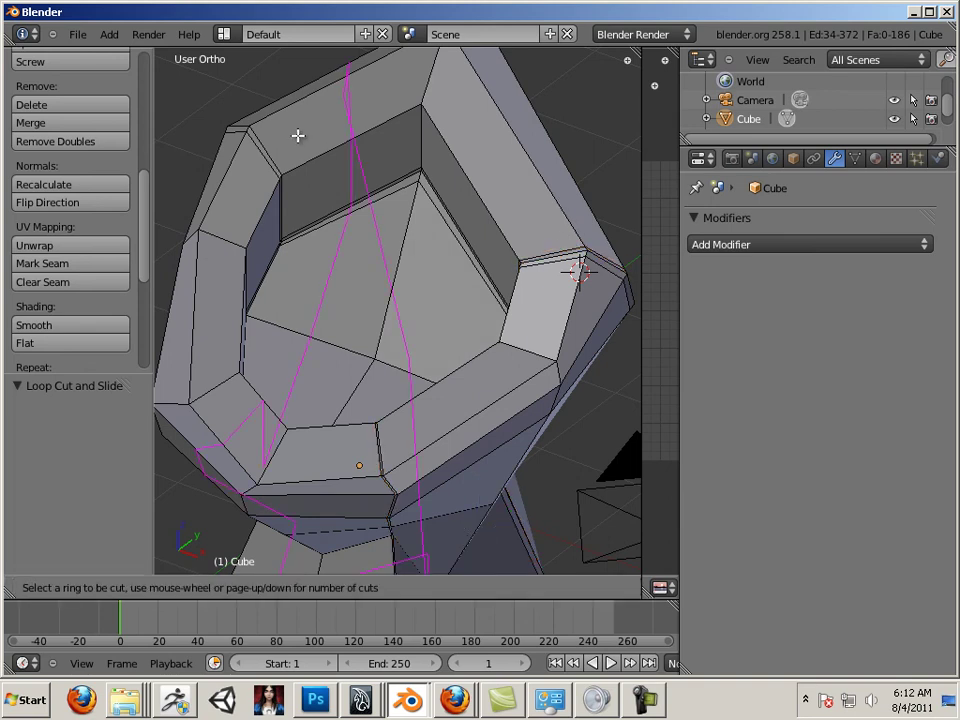
{"action": "left_click", "coordinate": [293, 135]}
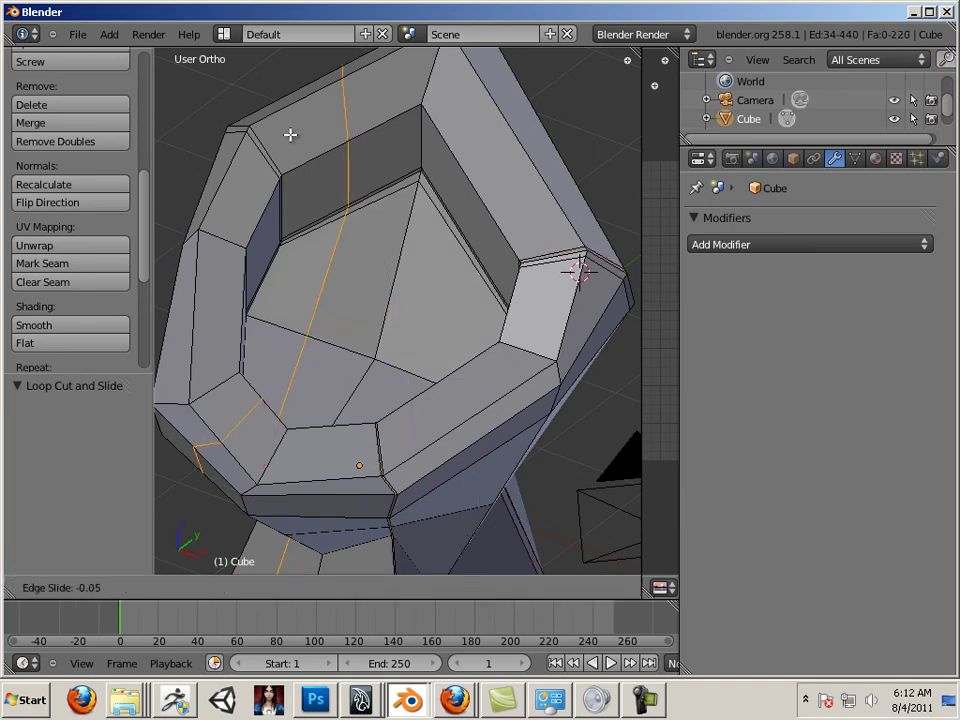
{"action": "left_click", "coordinate": [240, 202]}
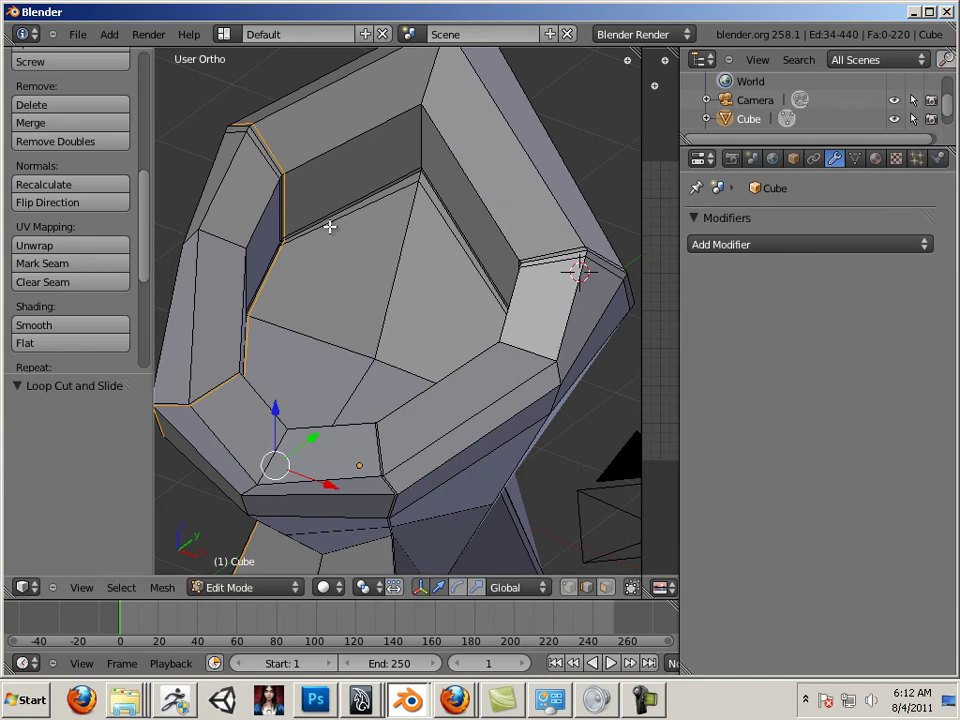
{"action": "scroll", "coordinate": [330, 225], "scroll_direction": "down", "scroll_amount": 2}
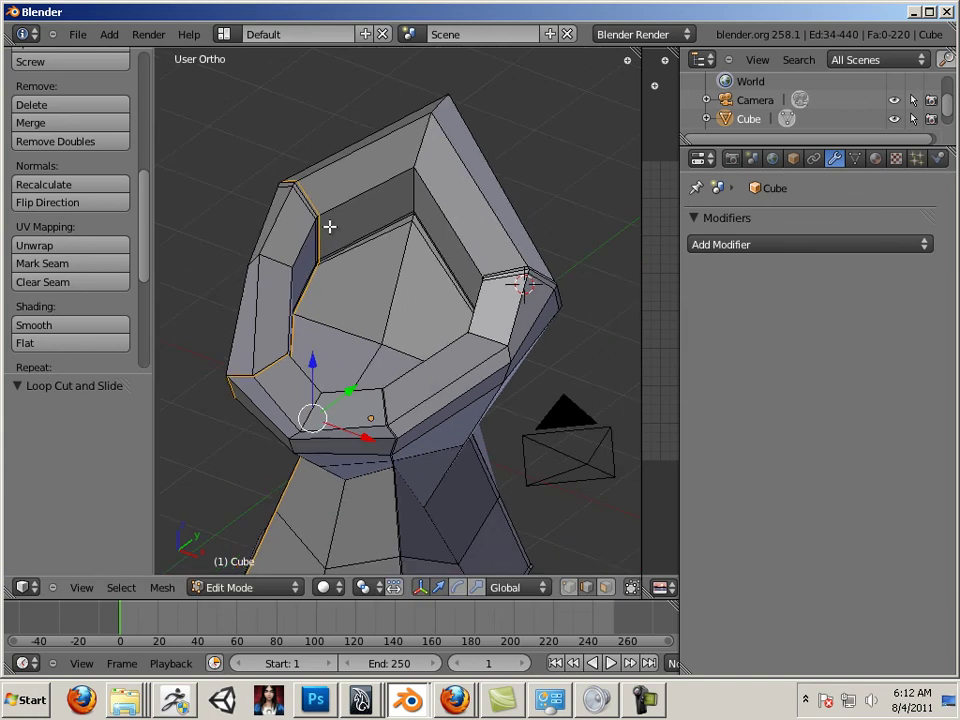
{"action": "left_click", "coordinate": [729, 245]}
Step: Back in Object Mode, add a Multiresolution modifier to the Cube and subdivide it to level 3
{"action": "key", "text": "Tab"}
{"action": "left_click", "coordinate": [707, 245]}
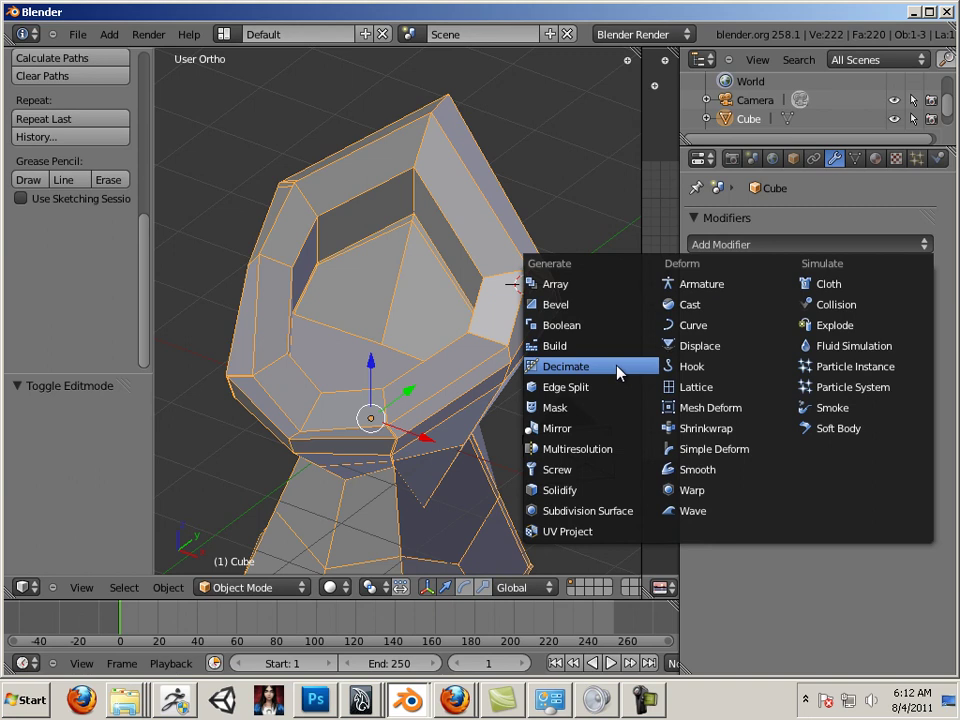
{"action": "left_click", "coordinate": [617, 448]}
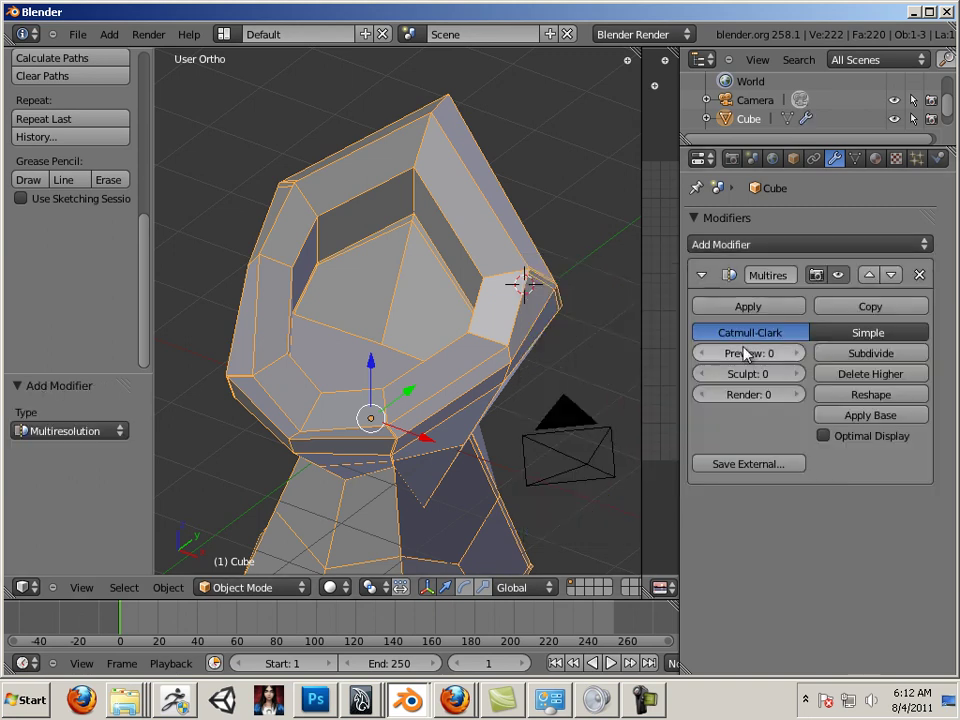
{"action": "left_click", "coordinate": [878, 353]}
{"action": "left_click", "coordinate": [878, 353]}
{"action": "left_click", "coordinate": [878, 353]}
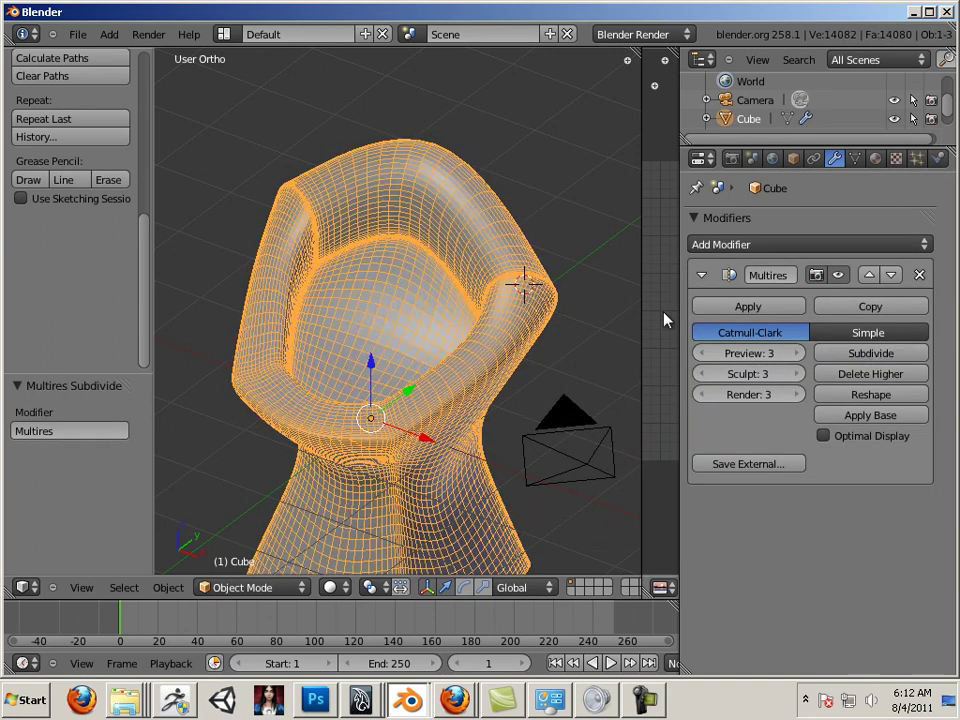
Step: Deselect everything and orbit around the smoothed 14080-face mesh to a front view
{"action": "key", "text": "Tab"}
{"action": "key", "text": "Tab"}
{"action": "key", "text": "a"}
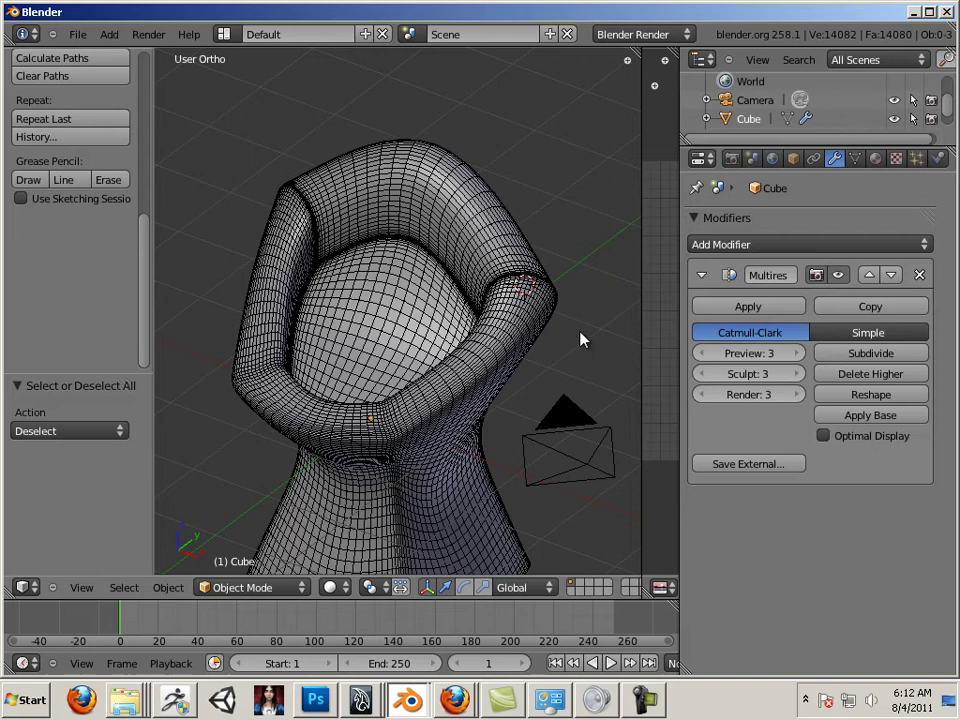
{"action": "middle_click_drag", "start_coordinate": [583, 340], "coordinate": [489, 332]}
{"action": "scroll", "coordinate": [497, 296], "scroll_direction": "up", "scroll_amount": 2}
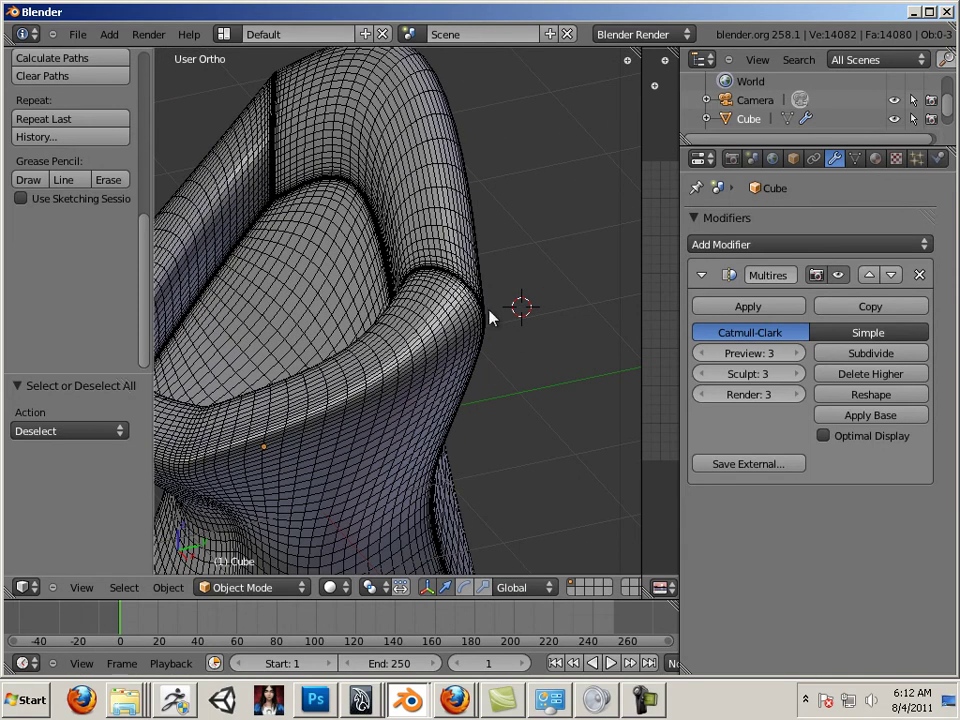
{"action": "scroll", "coordinate": [470, 310], "scroll_direction": "down", "scroll_amount": 4}
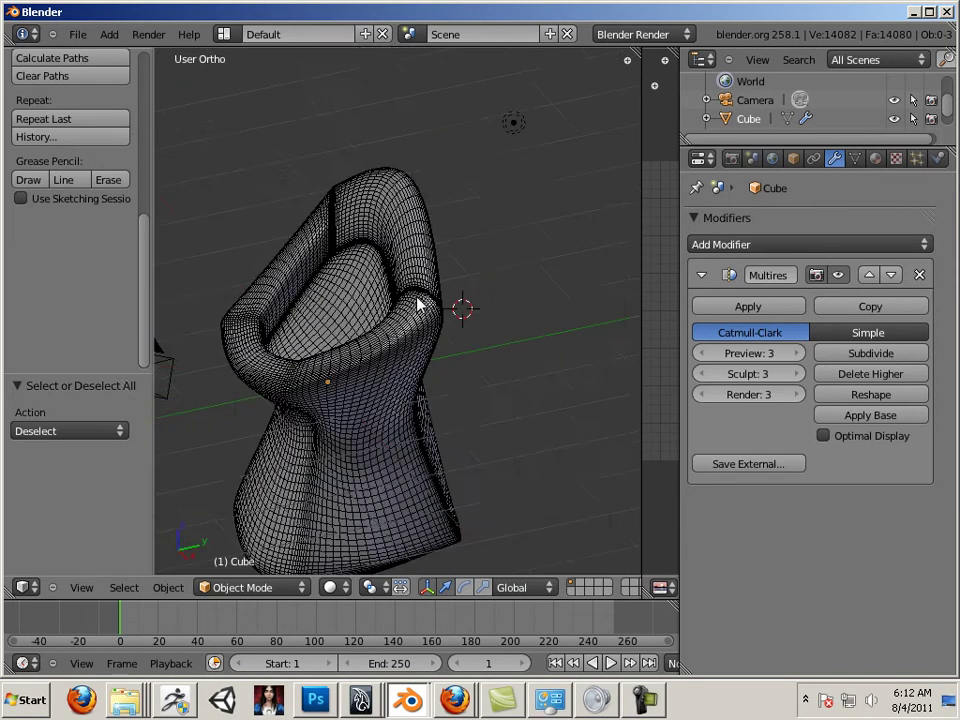
{"action": "middle_click_drag", "start_coordinate": [422, 306], "coordinate": [455, 268]}
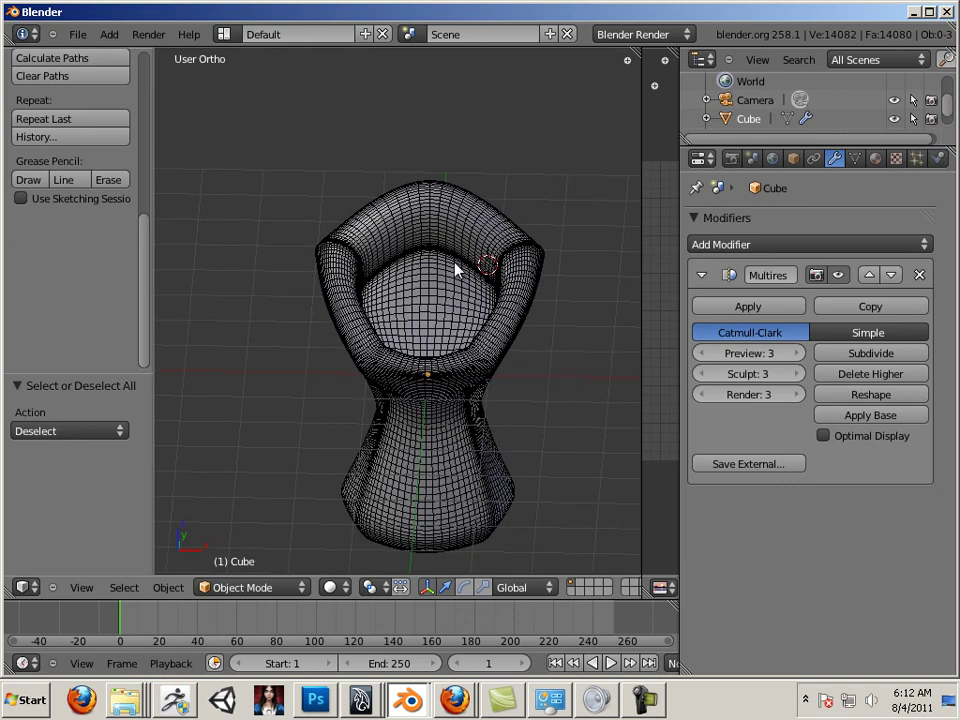
Step: Undo the Multires modifier and the added edge loops, returning to the 96-face low-poly mesh
{"action": "key", "text": "ctrl+z"}
{"action": "key", "text": "ctrl+z"}
{"action": "key", "text": "ctrl+z"}
{"action": "key", "text": "ctrl+z"}
{"action": "key", "text": "ctrl+z"}
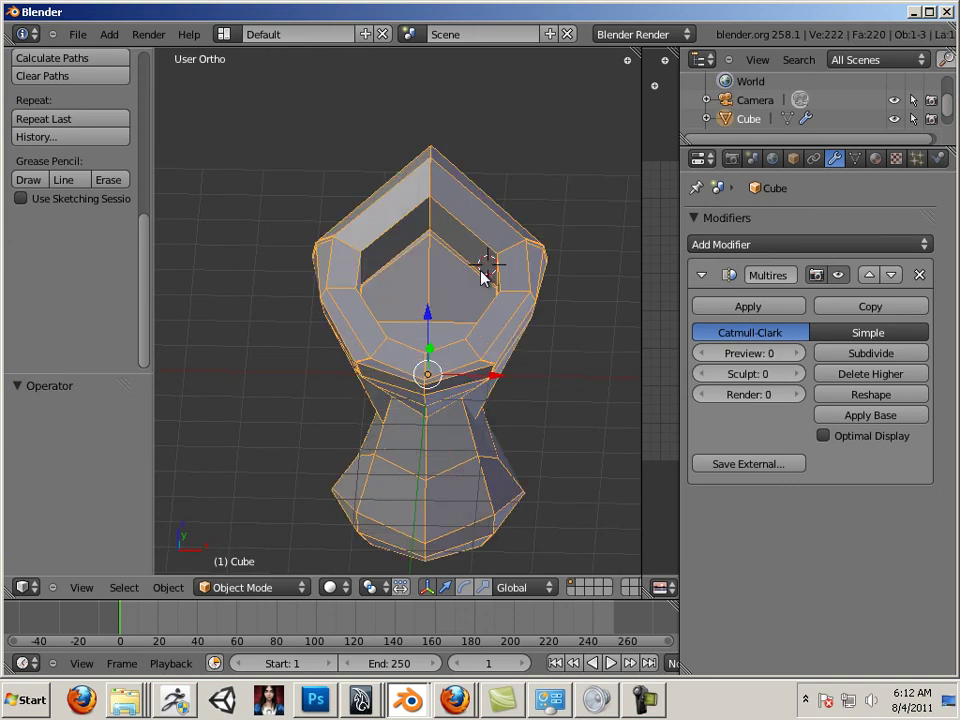
{"action": "key", "text": "ctrl+z"}
{"action": "key", "text": "ctrl+z"}
{"action": "key", "text": "ctrl+z"}
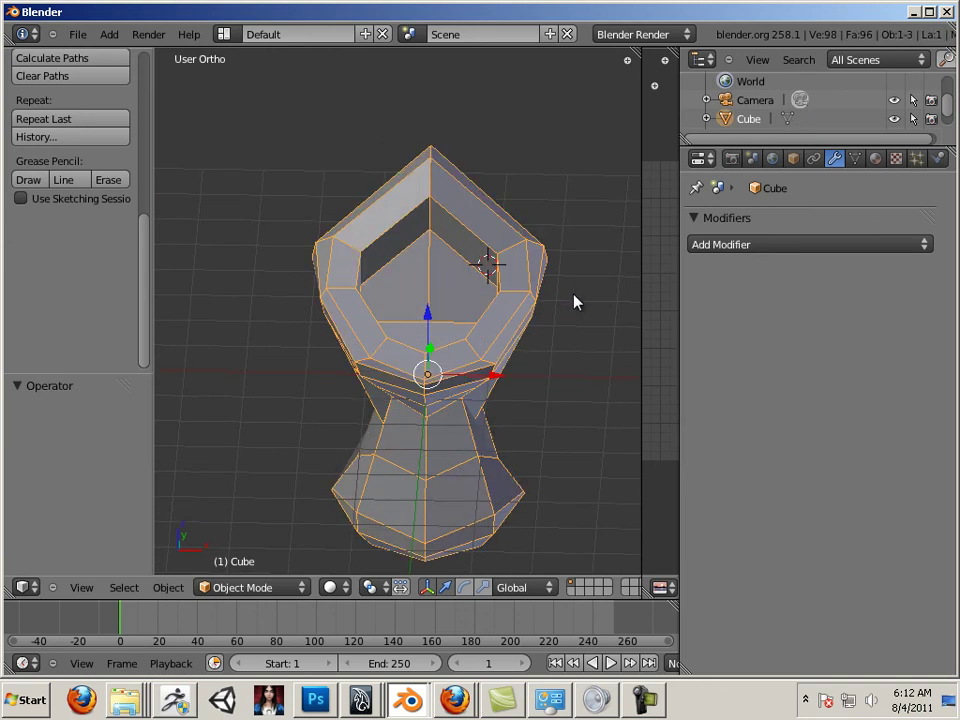
{"action": "middle_click_drag", "start_coordinate": [574, 300], "coordinate": [504, 335]}
{"action": "scroll", "coordinate": [503, 335], "scroll_direction": "up", "scroll_amount": 5}
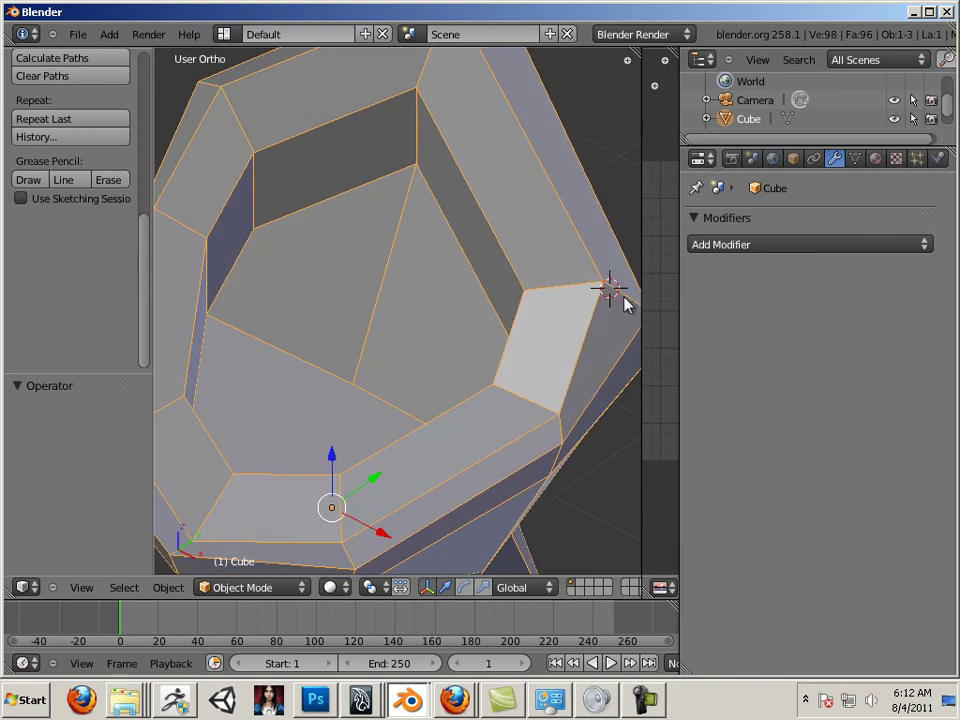
{"action": "scroll", "coordinate": [540, 288], "scroll_direction": "down", "scroll_amount": 5}
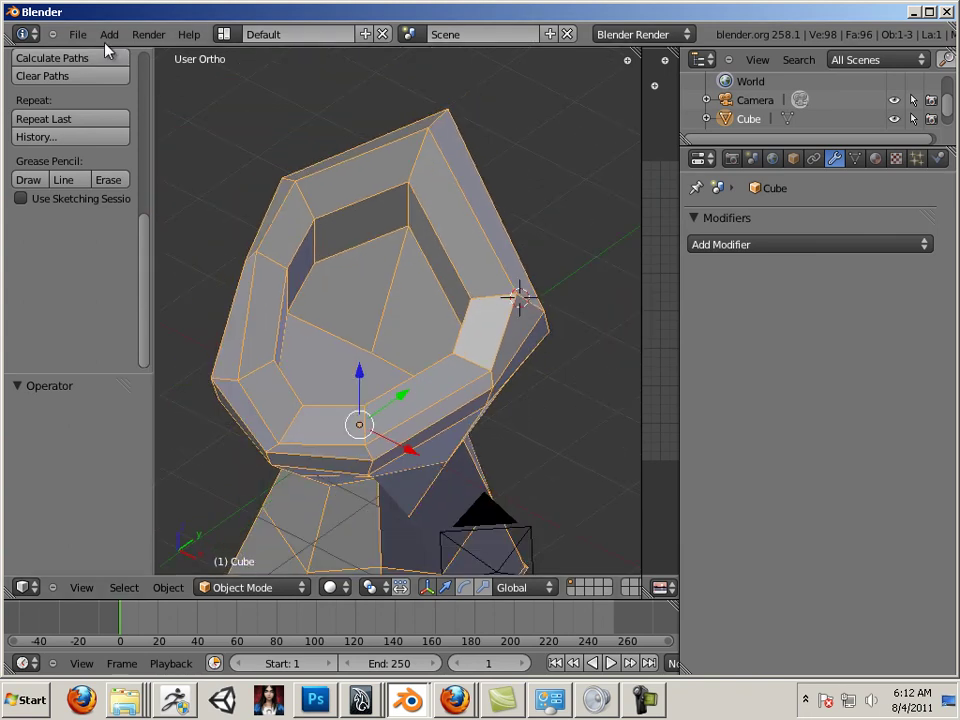
Step: Export the mesh as Wavefront OBJ 'test2.obj' into Desktop > _Blender to Zbrush
{"action": "left_click", "coordinate": [78, 34]}
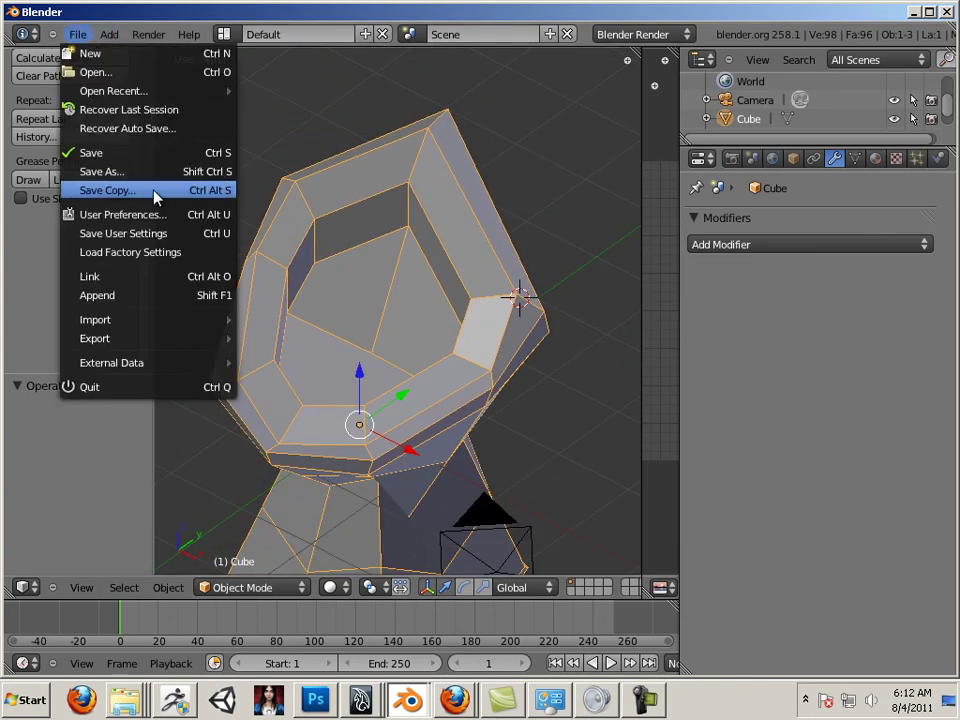
{"action": "mouse_move", "coordinate": [182, 337]}
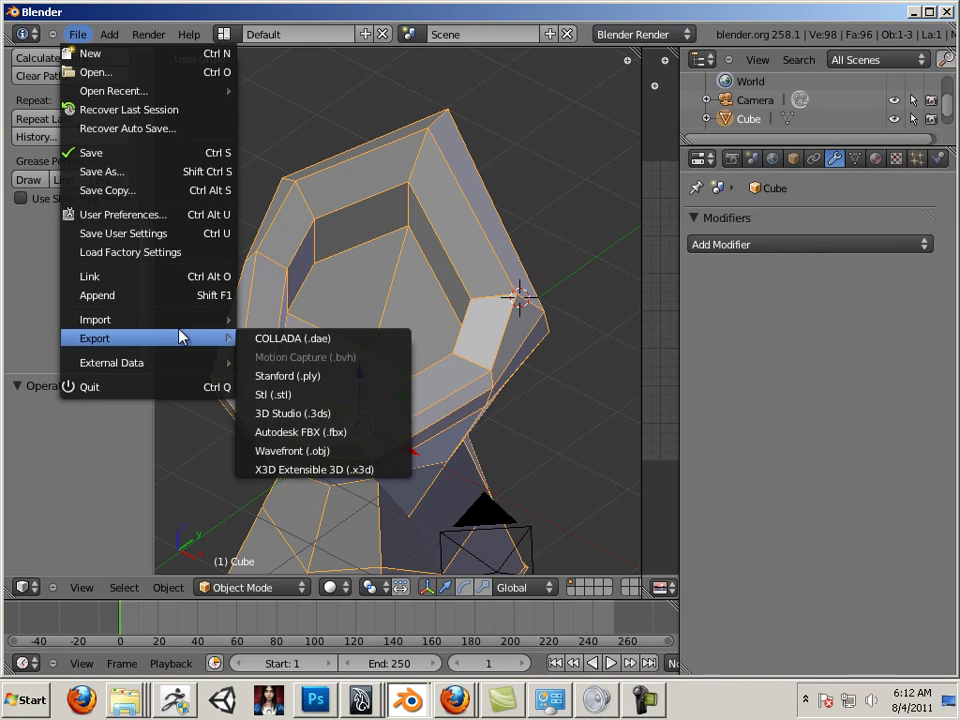
{"action": "left_click", "coordinate": [361, 452]}
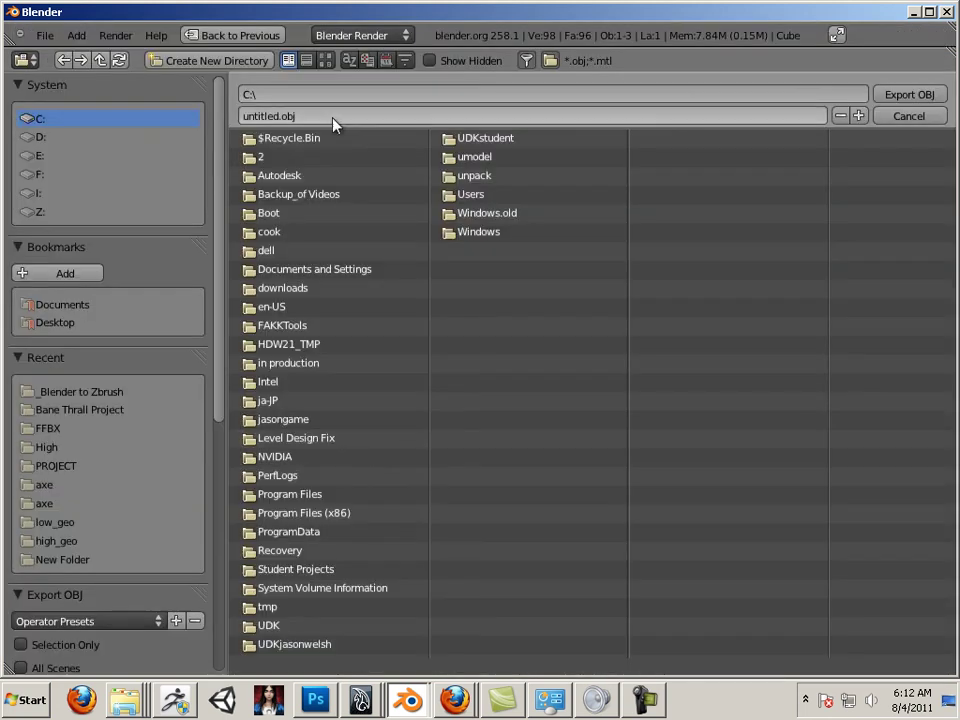
{"action": "left_click", "coordinate": [64, 324]}
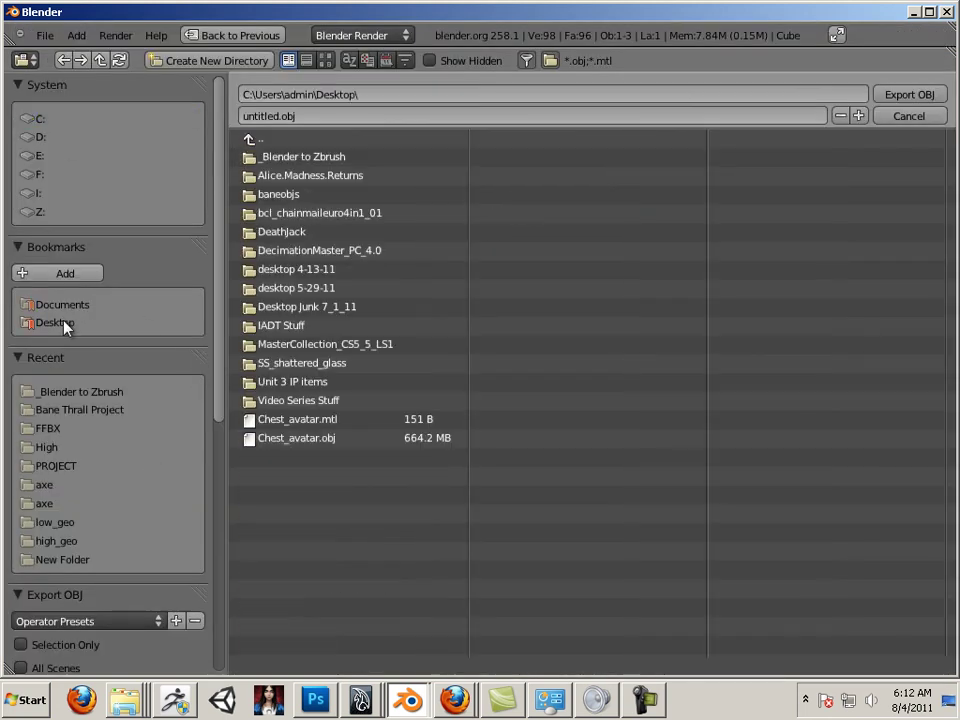
{"action": "left_click", "coordinate": [274, 138]}
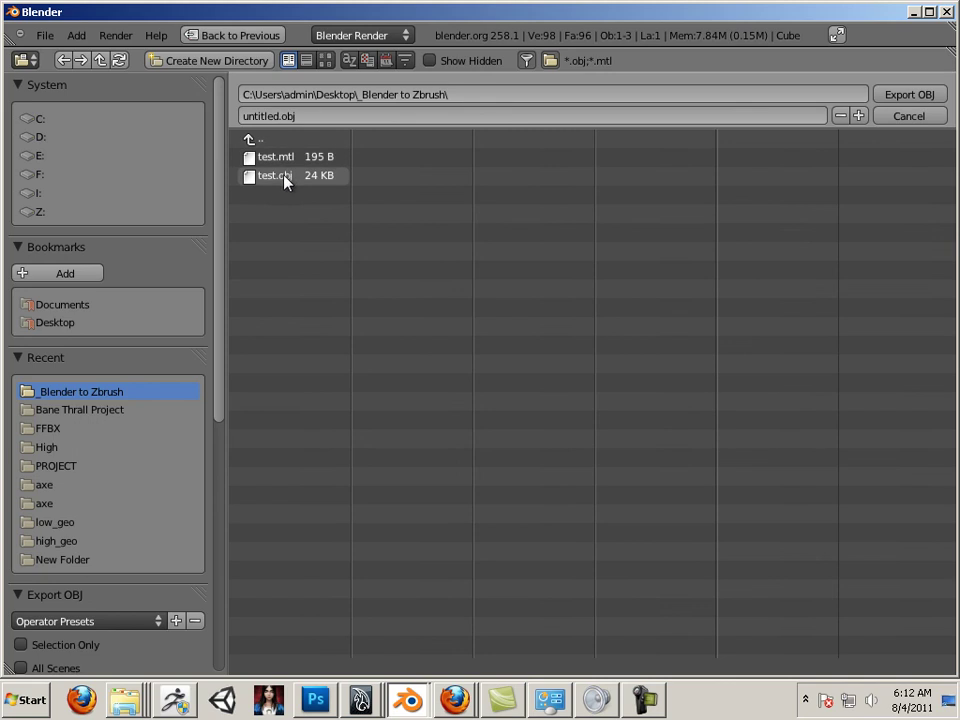
{"action": "left_click", "coordinate": [276, 181]}
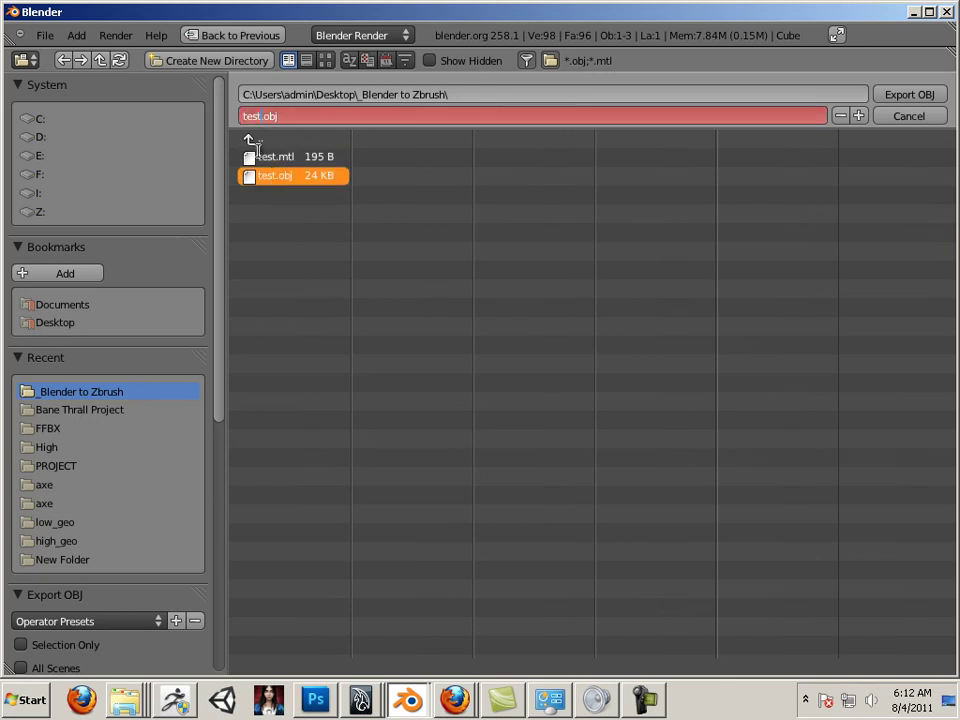
{"action": "key", "text": "Return"}
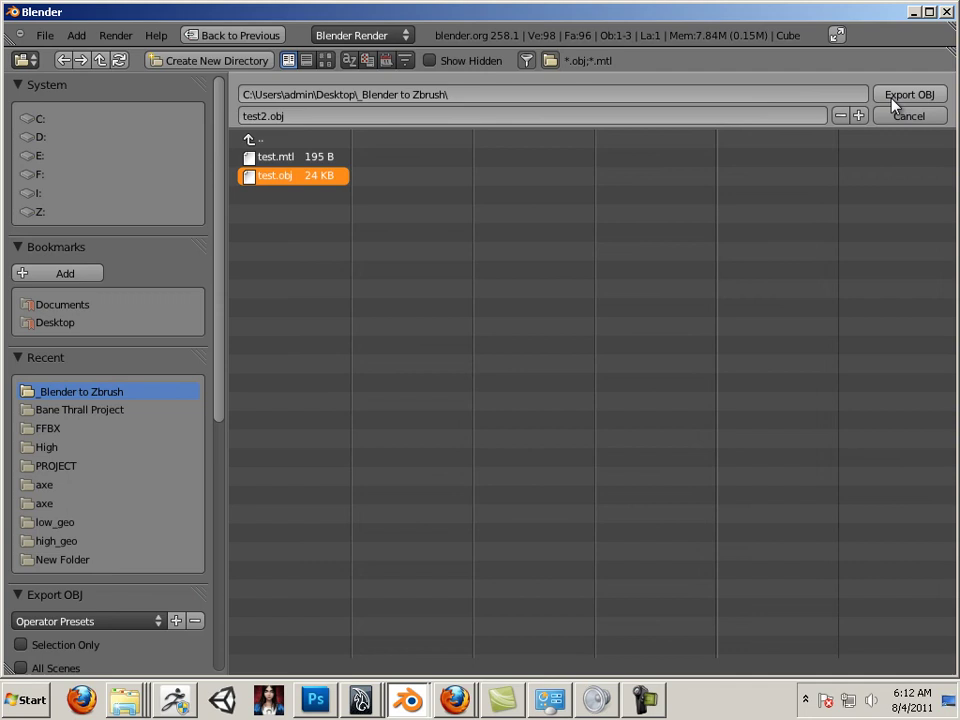
{"action": "left_click", "coordinate": [898, 97]}
Step: Orbit around the exported mesh and bring up the list of open Maya windows
{"action": "scroll", "coordinate": [570, 330], "scroll_direction": "down", "scroll_amount": 4}
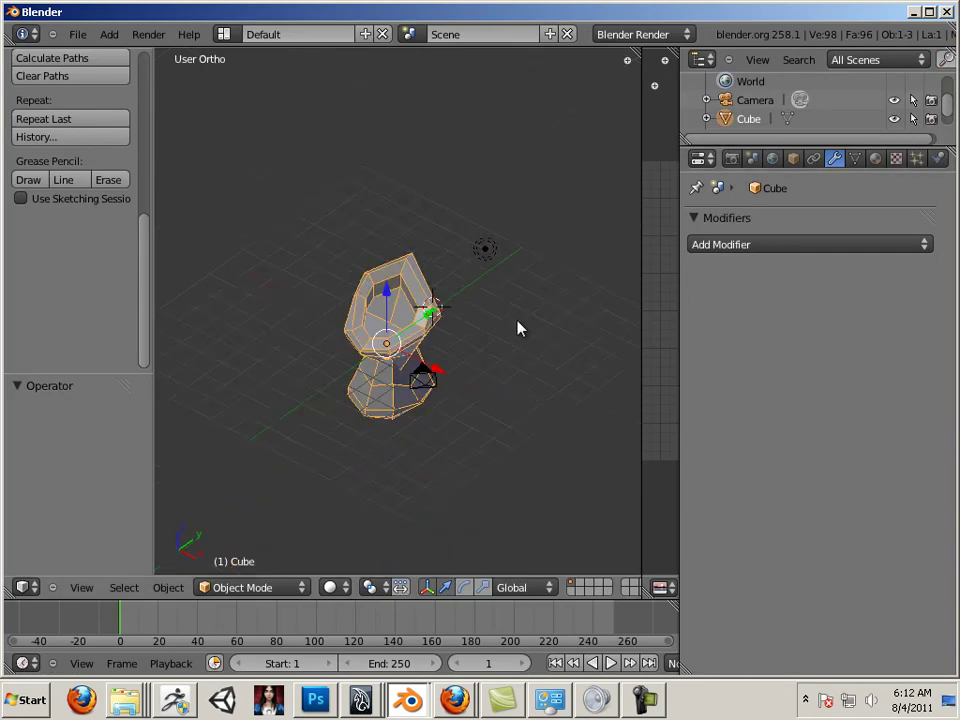
{"action": "middle_click_drag", "start_coordinate": [521, 328], "coordinate": [455, 305]}
{"action": "scroll", "coordinate": [514, 356], "scroll_direction": "up", "scroll_amount": 5}
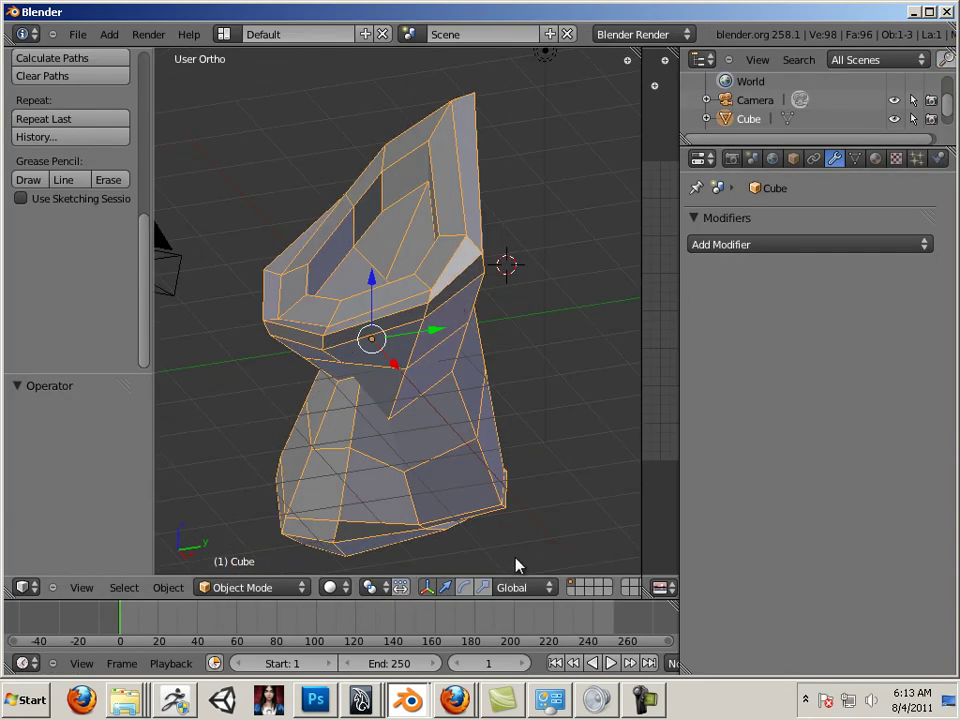
{"action": "left_click", "coordinate": [361, 706]}
Step: In Maya 2011, close the tool settings, pull the camera back, and select the Animation menu set
{"action": "left_click", "coordinate": [358, 671]}
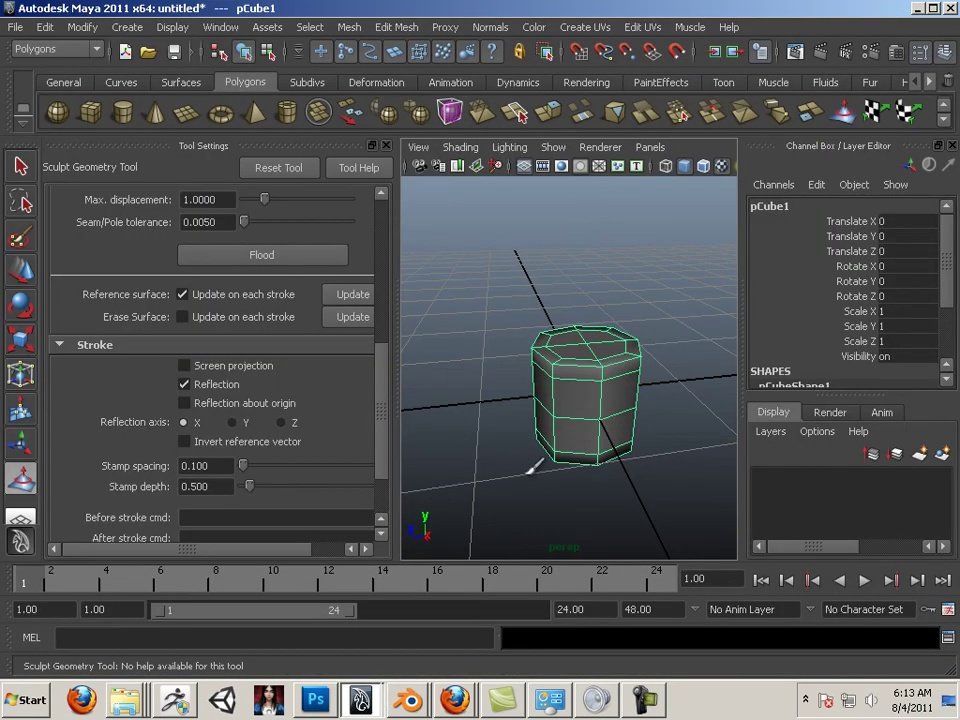
{"action": "left_click", "coordinate": [386, 146]}
{"action": "right_click_drag", "start_coordinate": [514, 428], "coordinate": [401, 420], "text": "alt"}
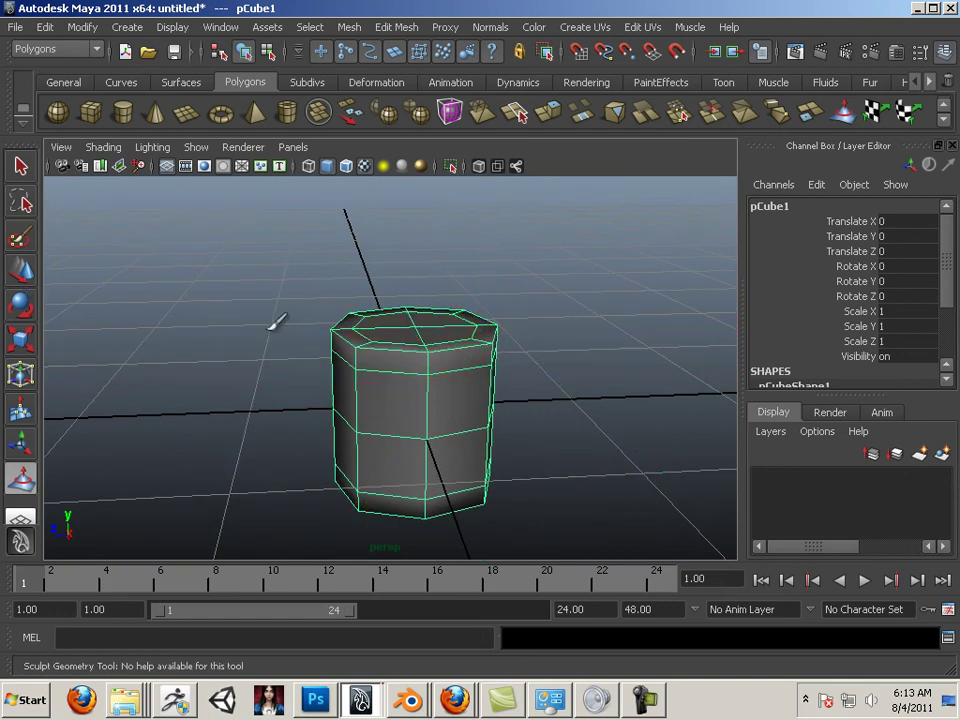
{"action": "left_click", "coordinate": [58, 50]}
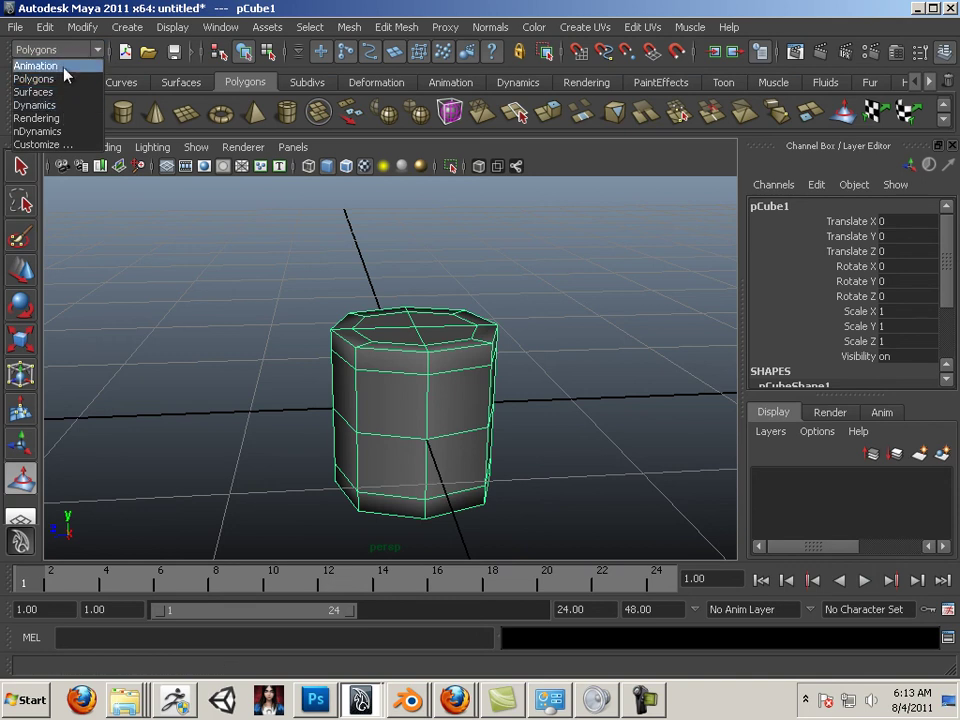
{"action": "left_click", "coordinate": [64, 68]}
Step: Create a 3×3×3 lattice deformer around the cylinder and close the Lattice Options window
{"action": "left_click", "coordinate": [478, 28]}
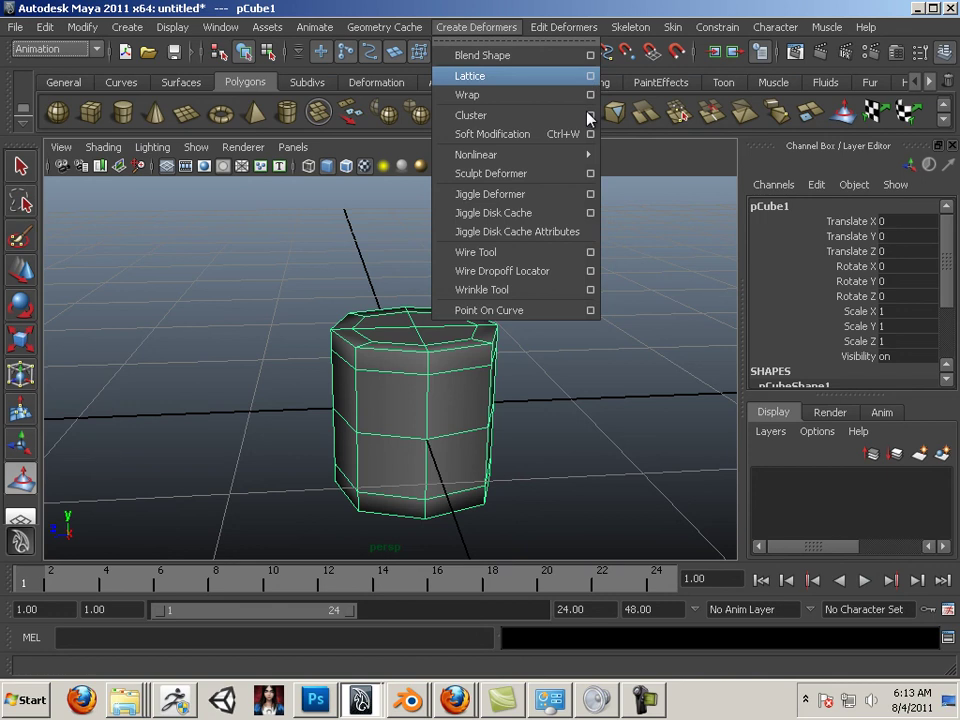
{"action": "left_click", "coordinate": [590, 76]}
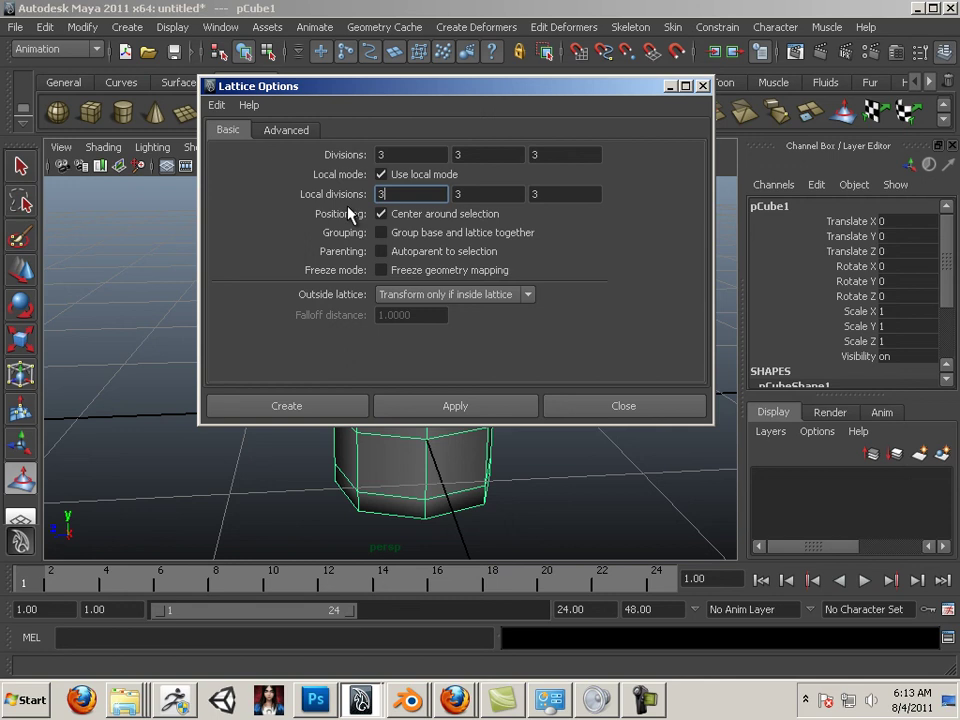
{"action": "left_click", "coordinate": [491, 414]}
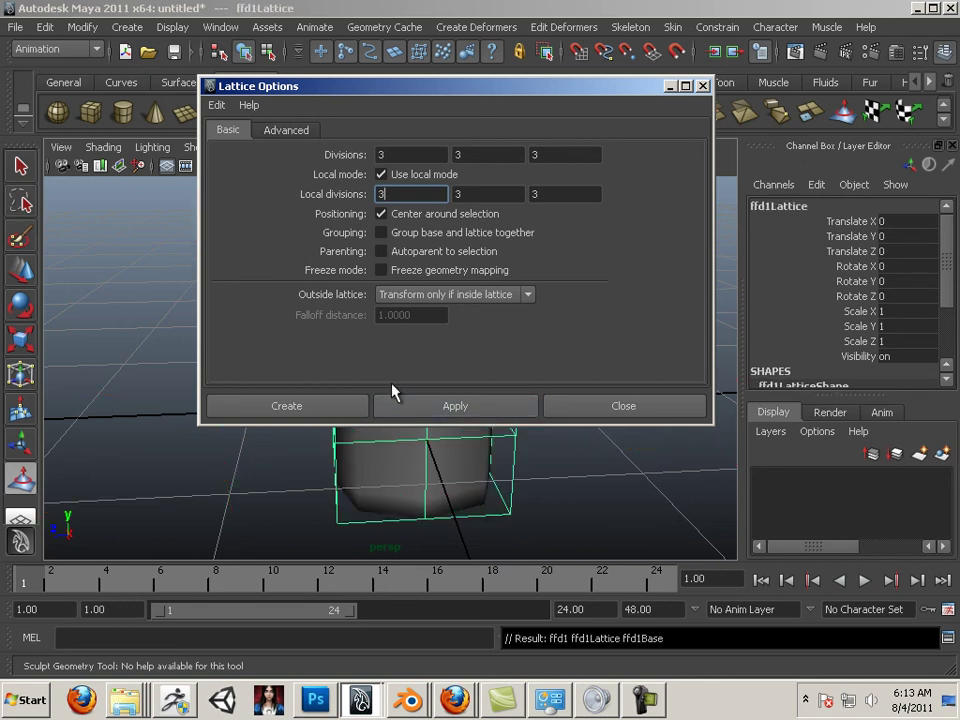
{"action": "left_click", "coordinate": [20, 268]}
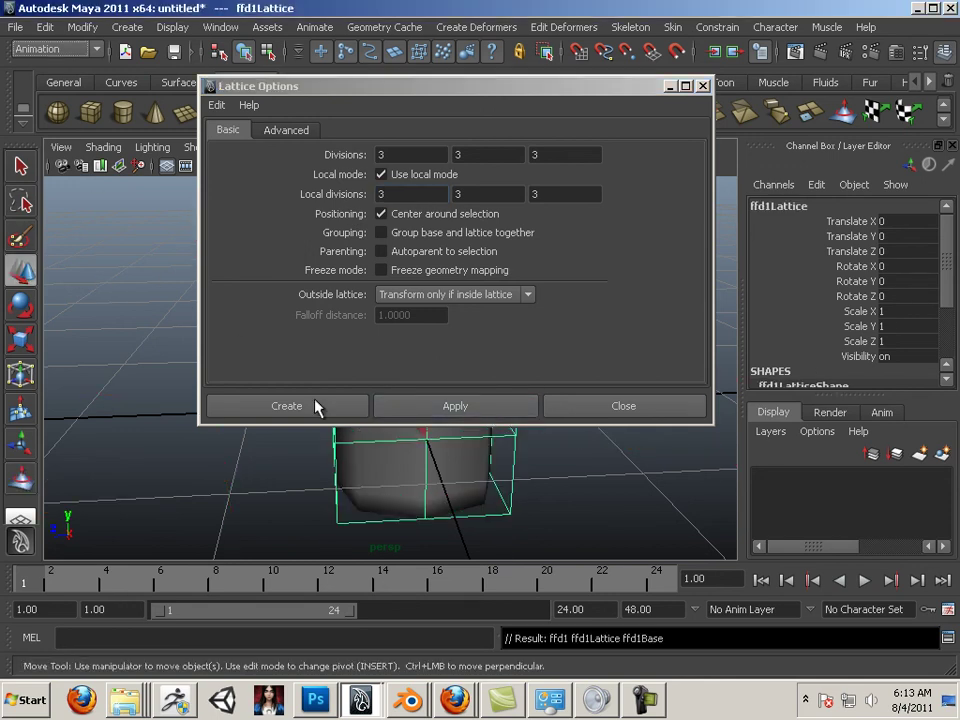
{"action": "left_click", "coordinate": [590, 404]}
Step: Put the lattice into point editing and raise the top-right point into a slanted spike
{"action": "key", "text": "z"}
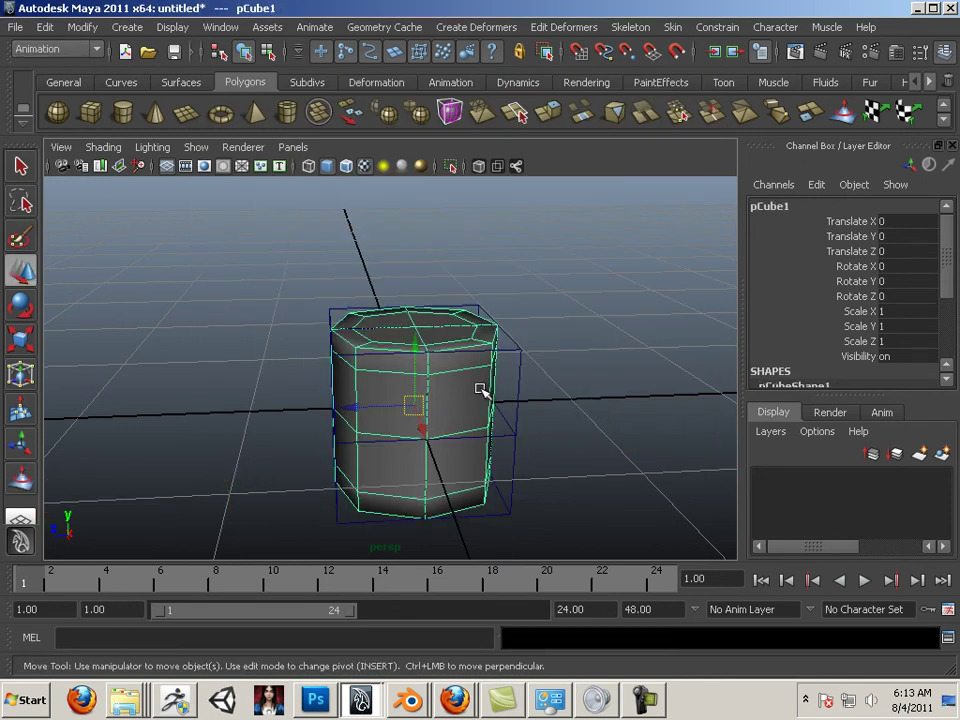
{"action": "left_click_drag", "start_coordinate": [482, 388], "coordinate": [504, 405], "text": "alt"}
{"action": "key", "text": "shift+z"}
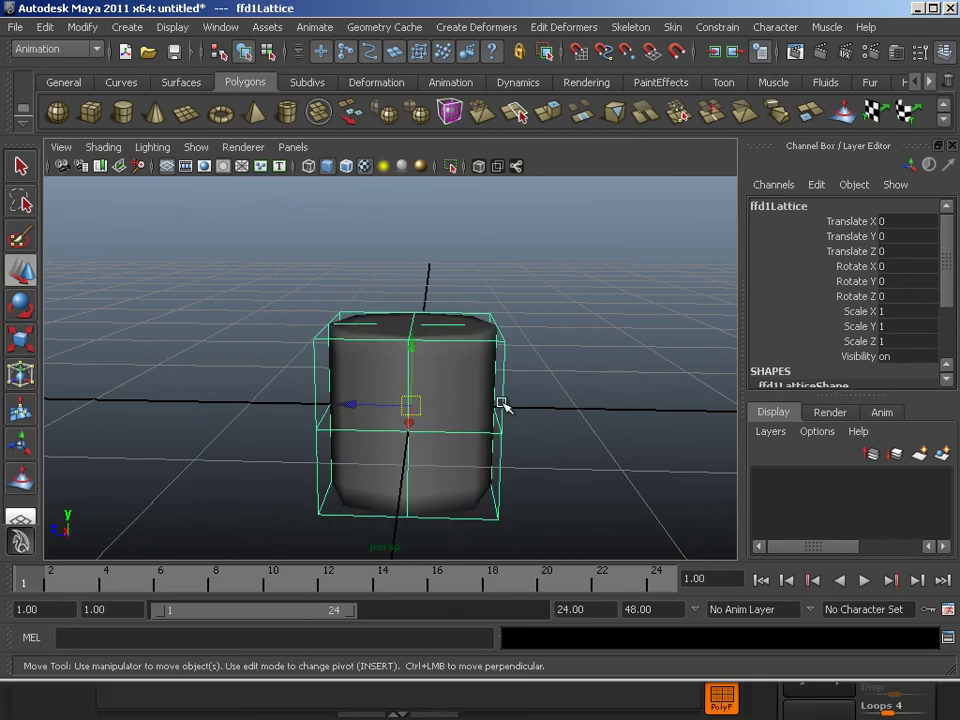
{"action": "right_click_drag", "start_coordinate": [502, 404], "coordinate": [499, 360]}
{"action": "left_click", "coordinate": [497, 319]}
{"action": "left_click_drag", "start_coordinate": [519, 316], "coordinate": [508, 195]}
Step: Raise the middle-top and left-top lattice points to shape the slanted top
{"action": "left_click_drag", "start_coordinate": [453, 325], "coordinate": [435, 310], "text": "alt"}
{"action": "left_click_drag", "start_coordinate": [440, 381], "coordinate": [437, 377]}
{"action": "left_click_drag", "start_coordinate": [421, 295], "coordinate": [420, 263]}
{"action": "left_click_drag", "start_coordinate": [386, 321], "coordinate": [306, 375]}
{"action": "left_click_drag", "start_coordinate": [334, 292], "coordinate": [336, 229]}
{"action": "left_click_drag", "start_coordinate": [408, 311], "coordinate": [440, 364]}
{"action": "left_click", "coordinate": [422, 274]}
{"action": "left_click_drag", "start_coordinate": [420, 259], "coordinate": [416, 184]}
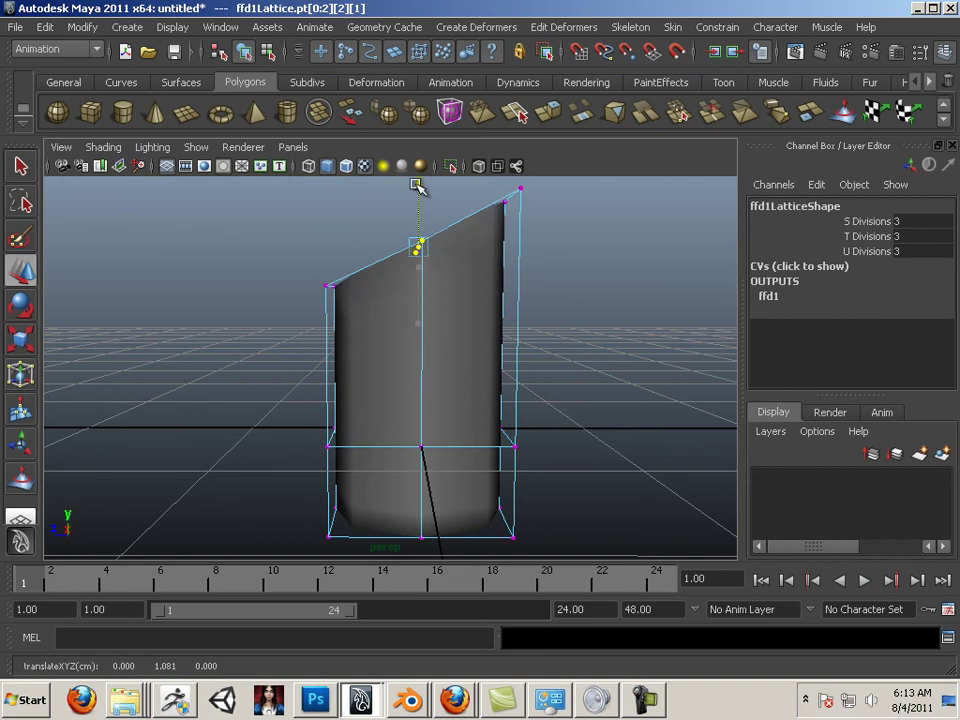
Step: Scale the middle row of lattice points inward to pinch the waist, then raise it slightly
{"action": "left_click_drag", "start_coordinate": [316, 281], "coordinate": [300, 342], "text": "alt"}
{"action": "left_click_drag", "start_coordinate": [247, 350], "coordinate": [318, 392]}
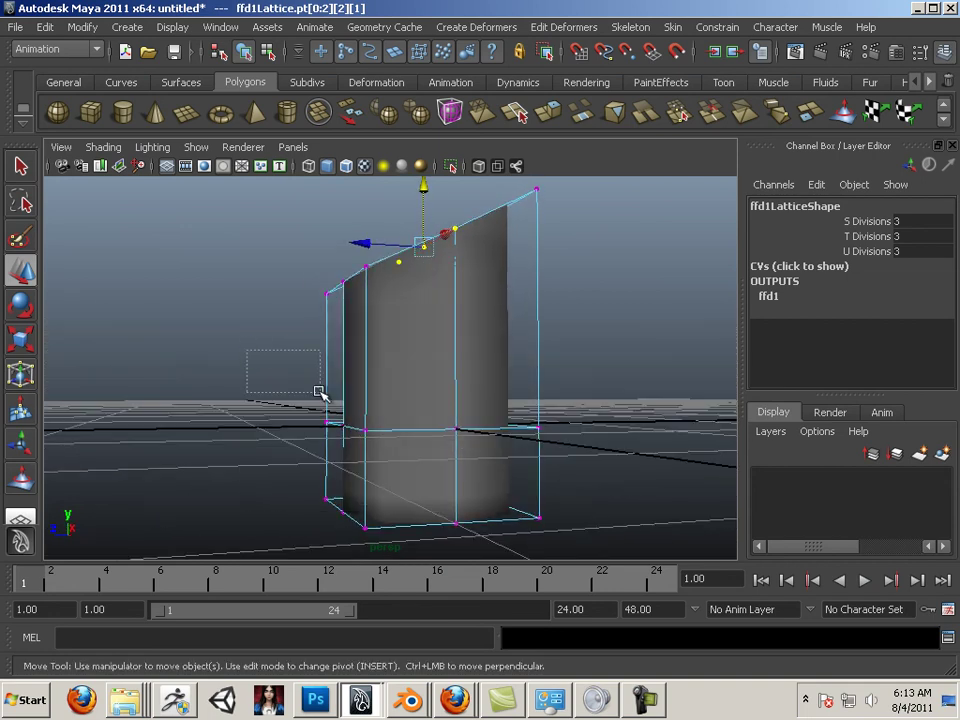
{"action": "left_click_drag", "start_coordinate": [578, 452], "coordinate": [578, 452]}
{"action": "key", "text": "r"}
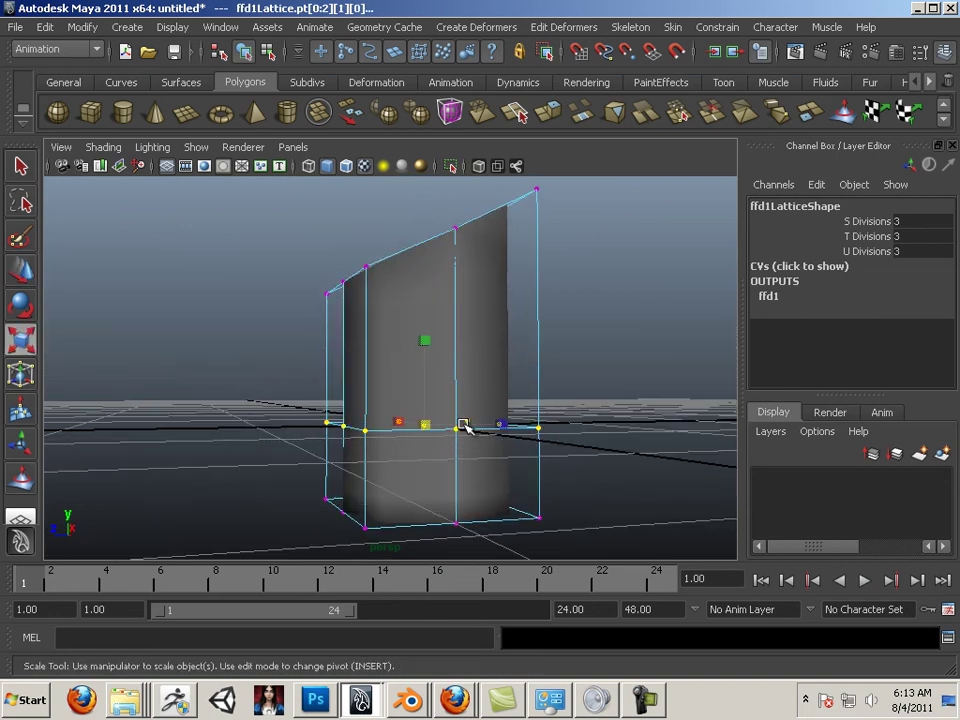
{"action": "left_click_drag", "start_coordinate": [437, 429], "coordinate": [343, 418]}
{"action": "key", "text": "w"}
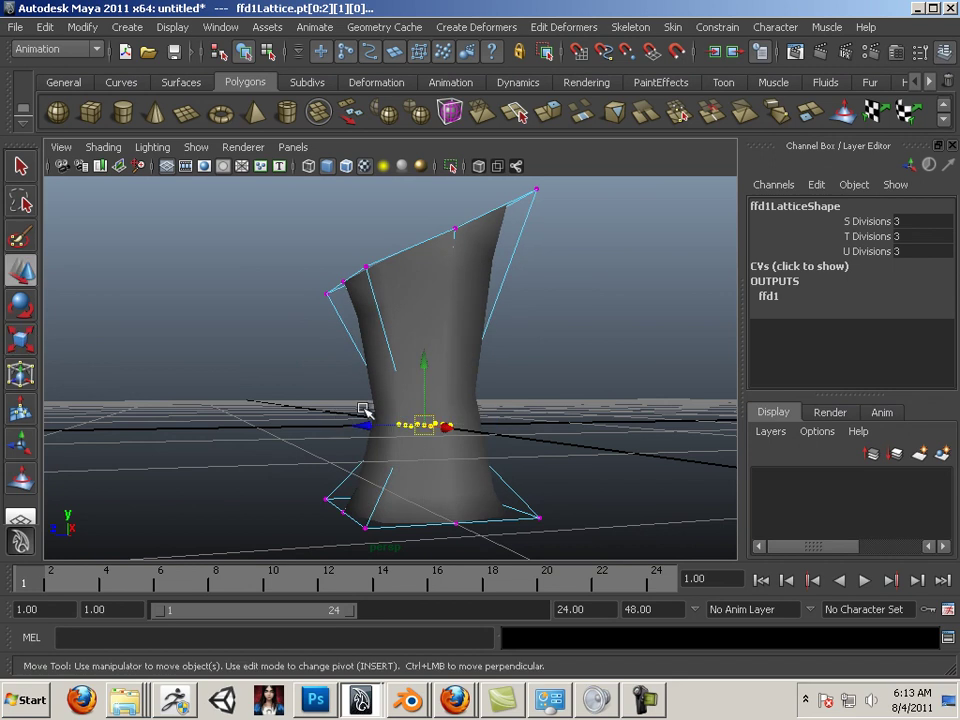
{"action": "left_click", "coordinate": [358, 414]}
{"action": "left_click_drag", "start_coordinate": [358, 414], "coordinate": [538, 441]}
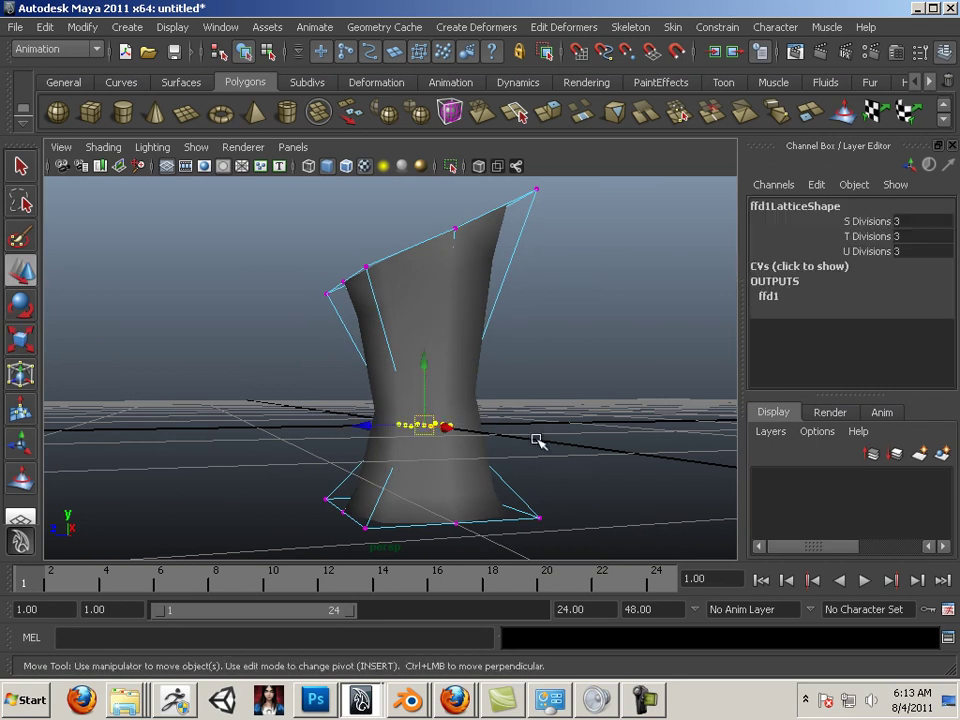
{"action": "left_click_drag", "start_coordinate": [426, 386], "coordinate": [423, 320]}
{"action": "left_click_drag", "start_coordinate": [347, 340], "coordinate": [340, 390], "text": "alt"}
Step: Turn on Wireframe on Shaded and orbit around the deformed shape to inspect it
{"action": "left_click", "coordinate": [340, 390]}
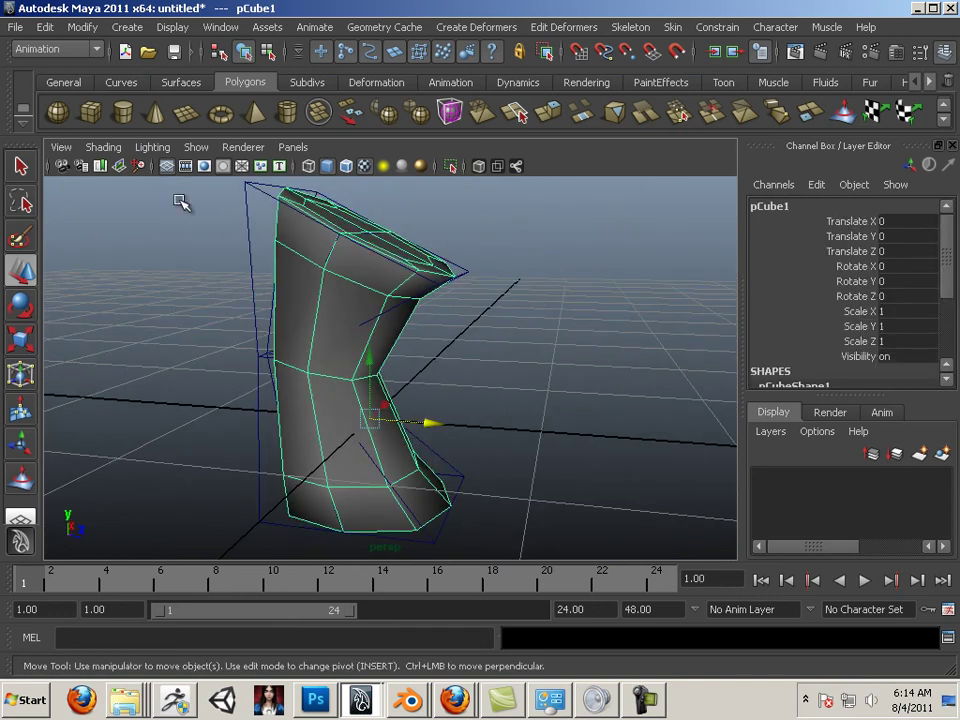
{"action": "left_click", "coordinate": [104, 147]}
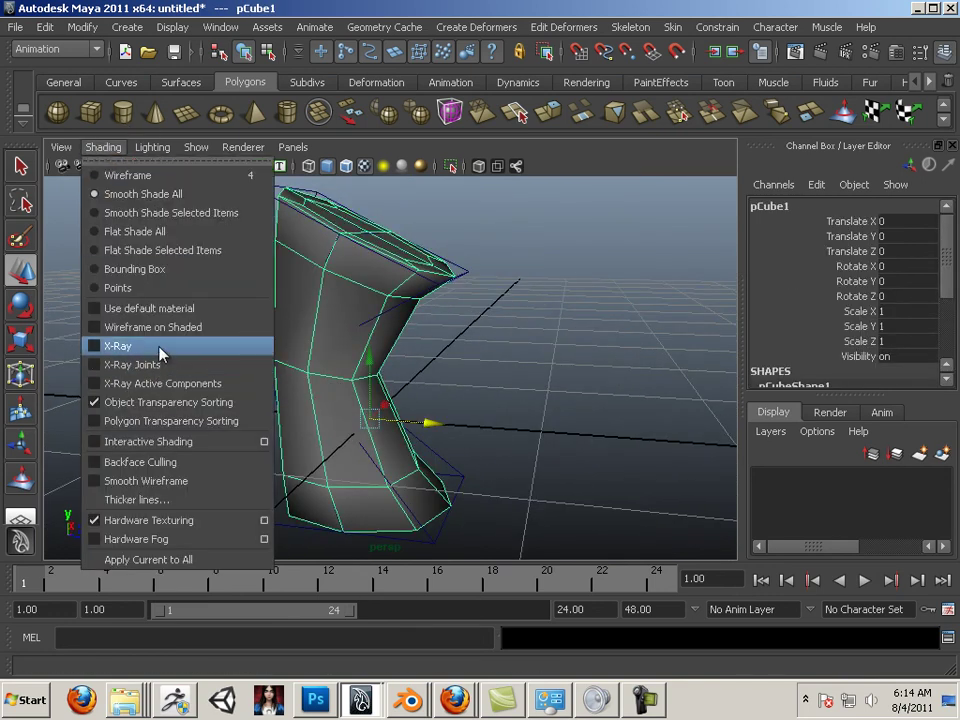
{"action": "left_click", "coordinate": [163, 327]}
{"action": "left_click", "coordinate": [476, 392]}
{"action": "mouse_move", "coordinate": [476, 392]}
{"action": "left_mouse_down", "text": "alt"}
{"action": "mouse_move", "coordinate": [576, 407]}
{"action": "mouse_move", "coordinate": [244, 390]}
{"action": "left_mouse_up", "text": "alt"}
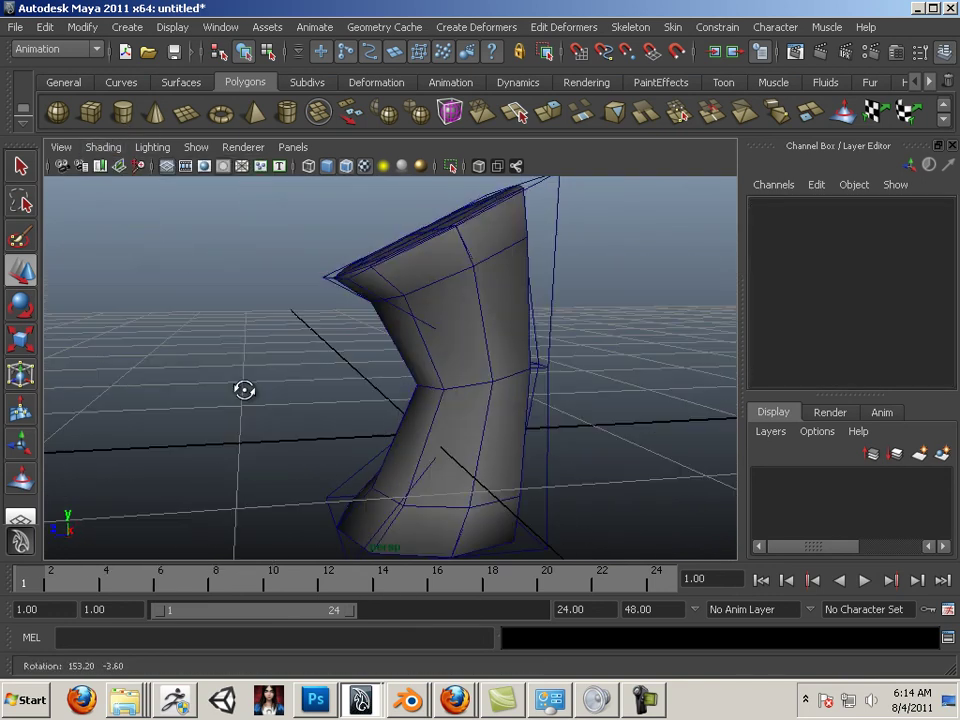
{"action": "left_click_drag", "start_coordinate": [407, 390], "coordinate": [364, 388], "text": "alt"}
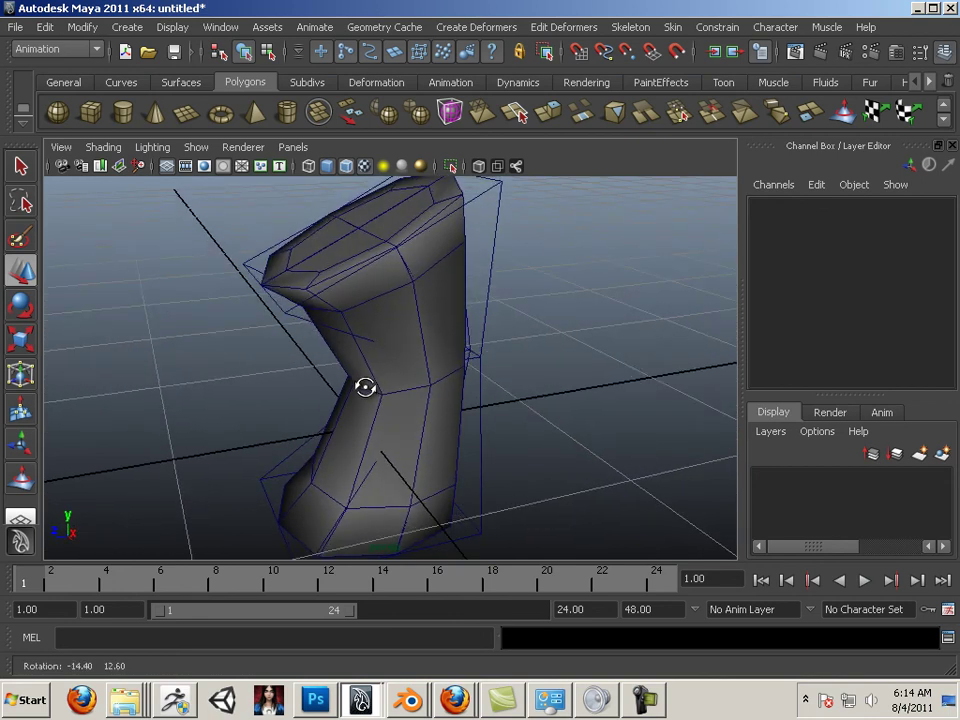
{"action": "right_click_drag", "start_coordinate": [364, 388], "coordinate": [352, 415], "text": "alt"}
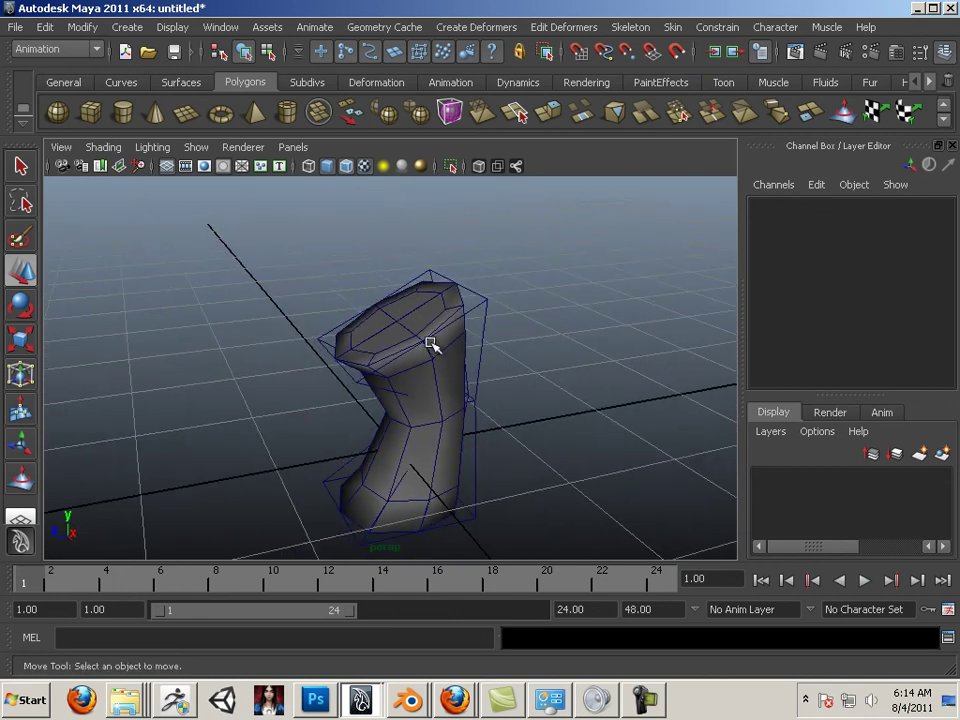
Step: Select pCube1 and bring the Blender window to the front
{"action": "left_click", "coordinate": [432, 383]}
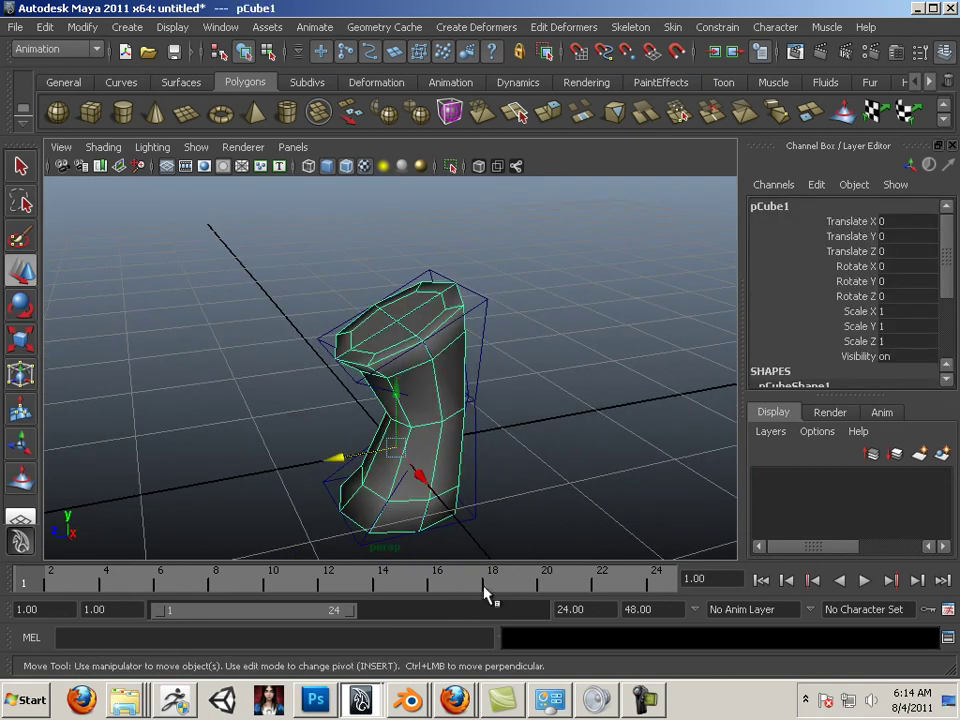
{"action": "mouse_move", "coordinate": [408, 700]}
{"action": "left_click", "coordinate": [410, 662]}
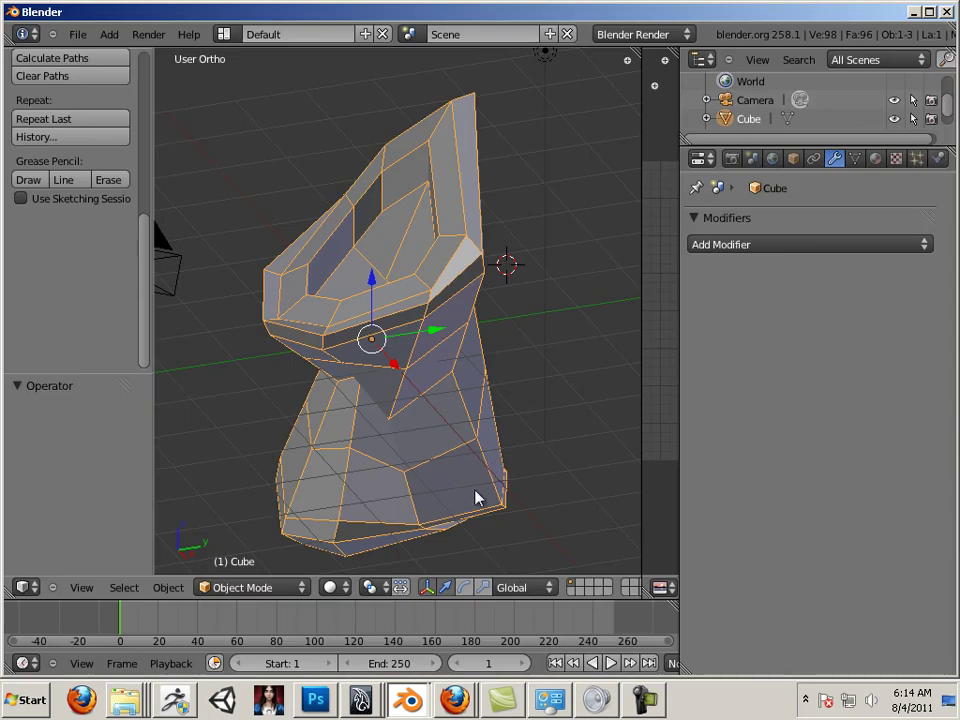
Step: Switch the Cube to Sculpt Mode and sculpt a stroke into the surface near the top
{"action": "left_click", "coordinate": [214, 589]}
{"action": "left_click", "coordinate": [245, 528]}
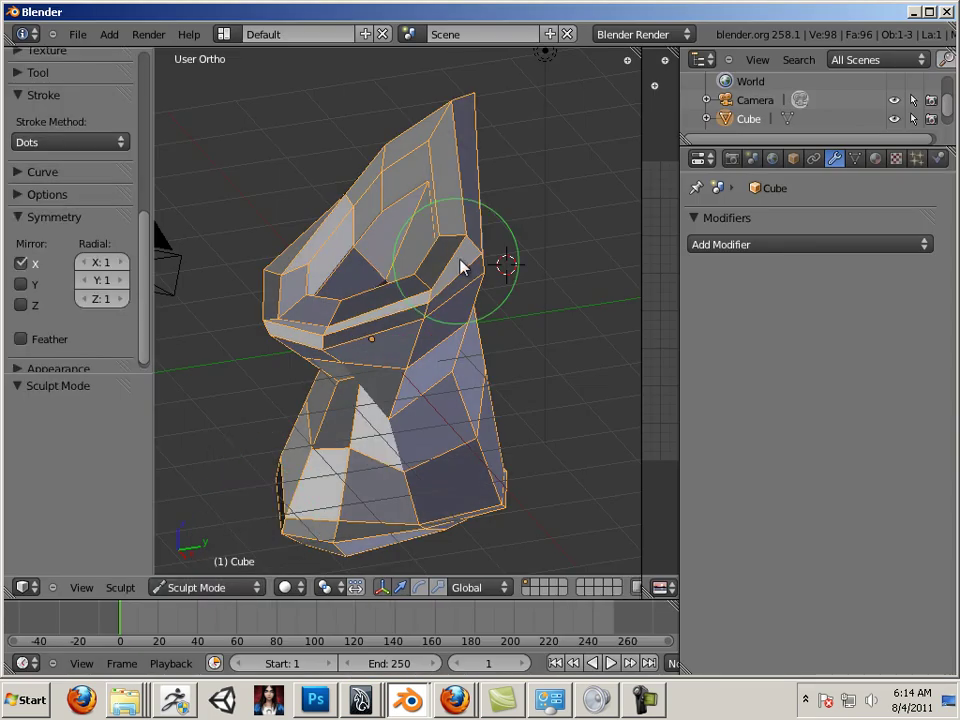
{"action": "mouse_move", "coordinate": [495, 236]}
{"action": "middle_mouse_down"}
{"action": "mouse_move", "coordinate": [572, 373]}
{"action": "mouse_move", "coordinate": [542, 279]}
{"action": "mouse_move", "coordinate": [521, 263]}
{"action": "mouse_move", "coordinate": [452, 343]}
{"action": "mouse_move", "coordinate": [366, 402]}
{"action": "middle_mouse_up"}
{"action": "mouse_move", "coordinate": [366, 402]}
{"action": "left_mouse_down"}
{"action": "mouse_move", "coordinate": [375, 392]}
{"action": "mouse_move", "coordinate": [347, 375]}
{"action": "mouse_move", "coordinate": [332, 375]}
{"action": "mouse_move", "coordinate": [333, 387]}
{"action": "left_mouse_up"}
Step: Shrink the sculpt brush by a factor of 0.900 and orbit to a near-front view
{"action": "key", "text": "bracketleft"}
{"action": "key", "text": "bracketleft"}
{"action": "key", "text": "bracketleft"}
{"action": "key", "text": "bracketleft"}
{"action": "key", "text": "bracketleft"}
{"action": "key", "text": "bracketleft"}
{"action": "key", "text": "bracketleft"}
{"action": "key", "text": "bracketleft"}
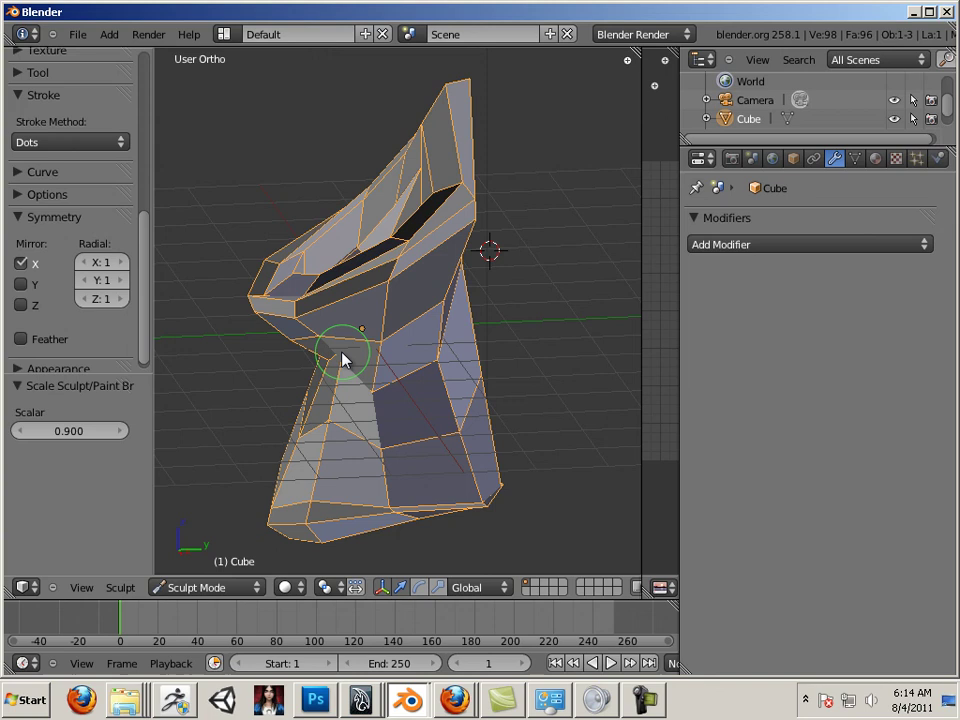
{"action": "middle_click_drag", "start_coordinate": [260, 403], "coordinate": [429, 343]}
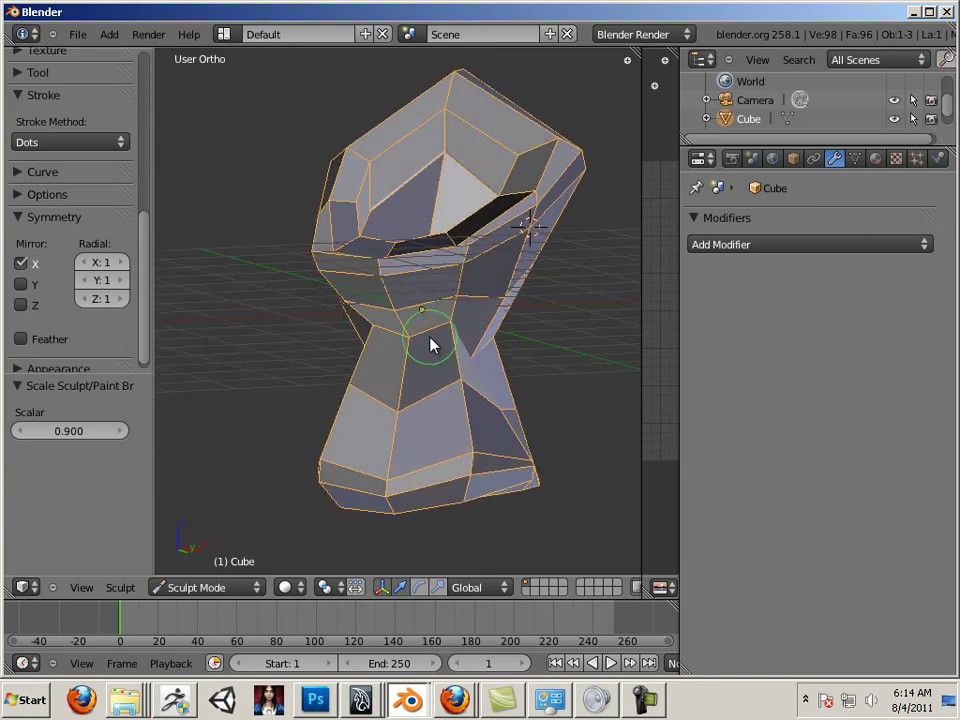
{"action": "mouse_move", "coordinate": [536, 373]}
{"action": "middle_mouse_down"}
{"action": "mouse_move", "coordinate": [407, 407]}
{"action": "mouse_move", "coordinate": [523, 379]}
{"action": "mouse_move", "coordinate": [598, 385]}
{"action": "mouse_move", "coordinate": [529, 343]}
{"action": "middle_mouse_up"}
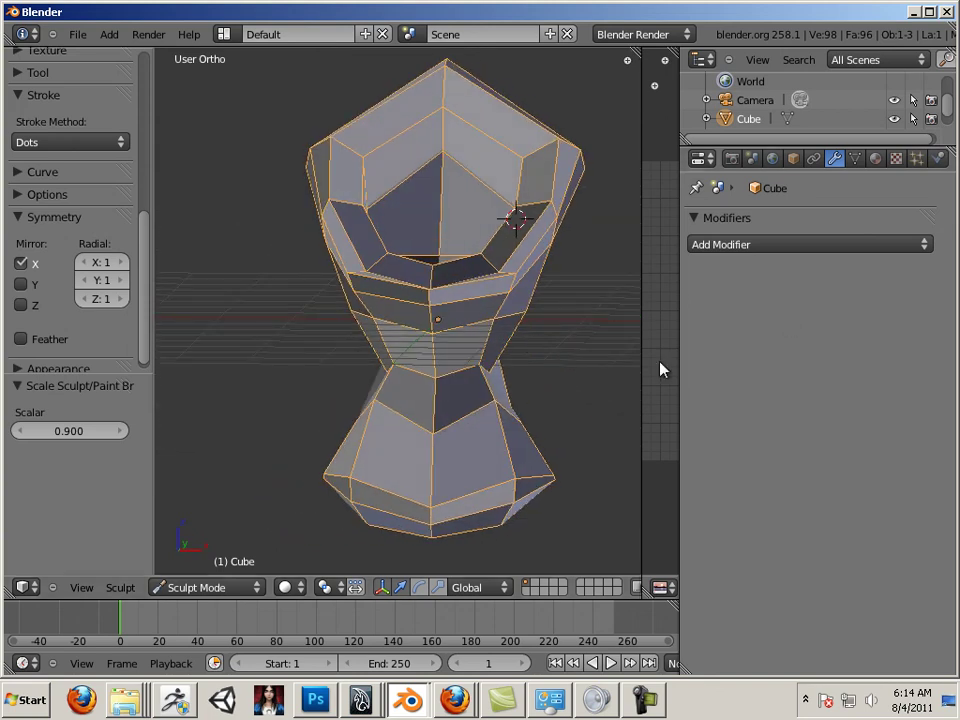